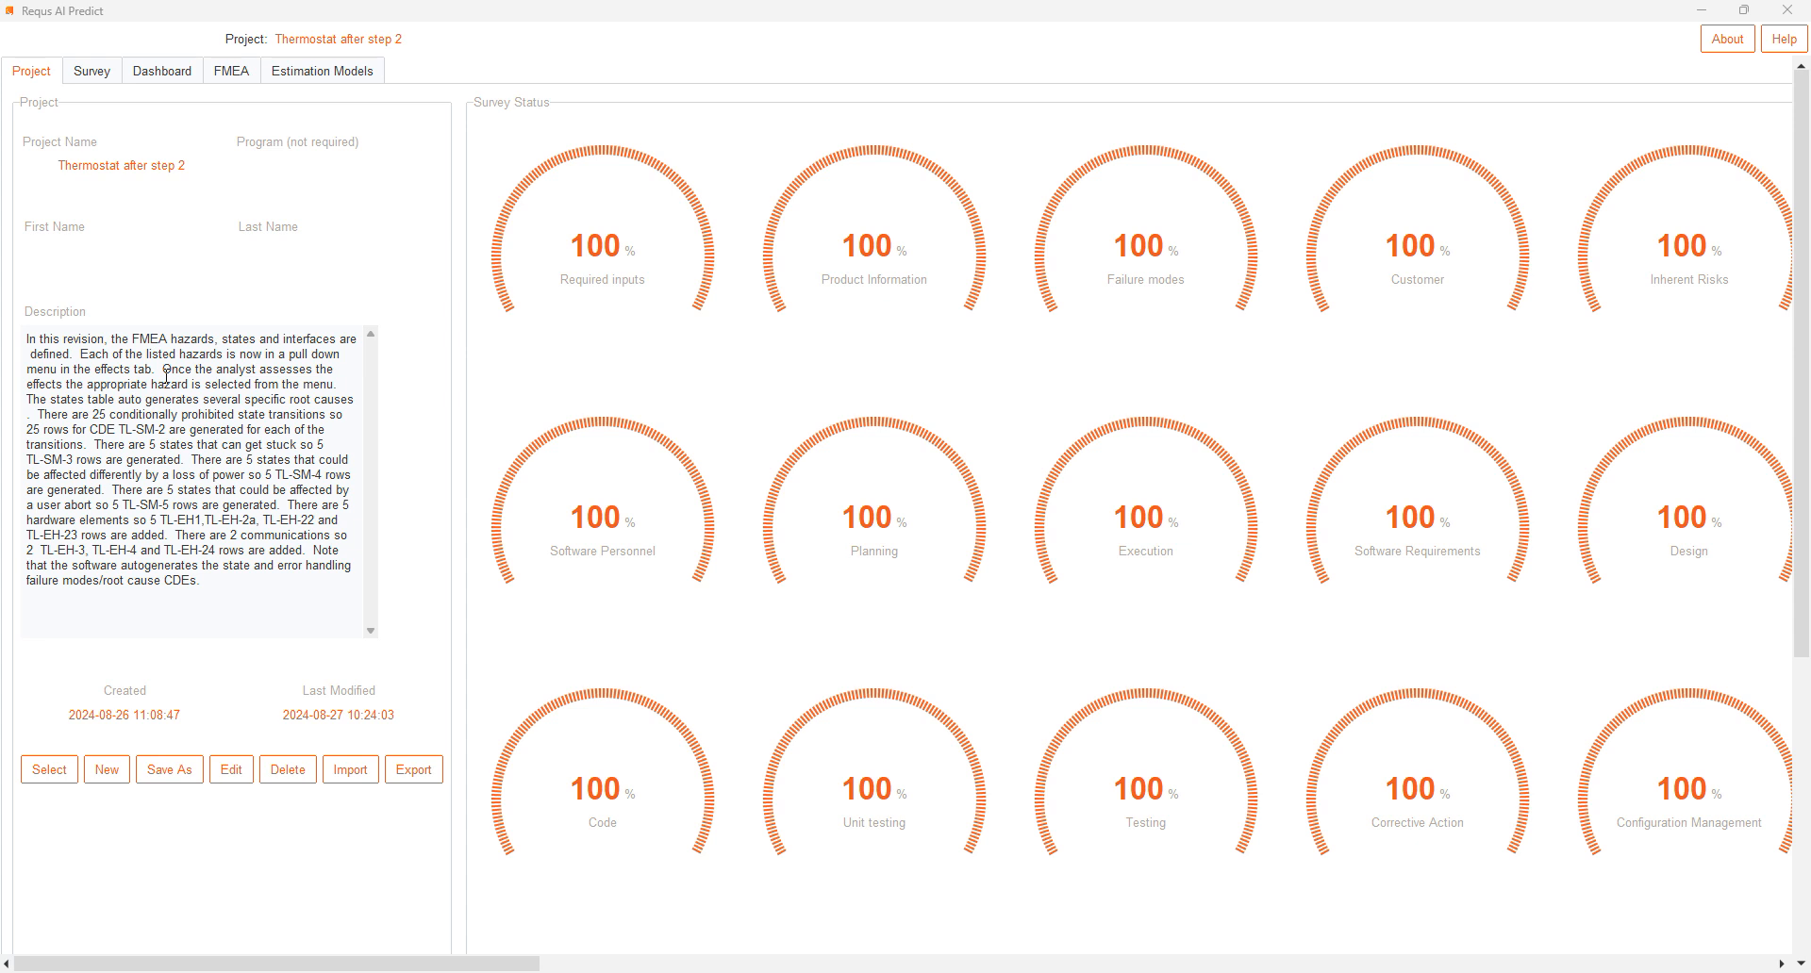
- Open the FMEA hazards and criticality list and review the descriptions of hazards H1, H2 and H5
click(232, 72)
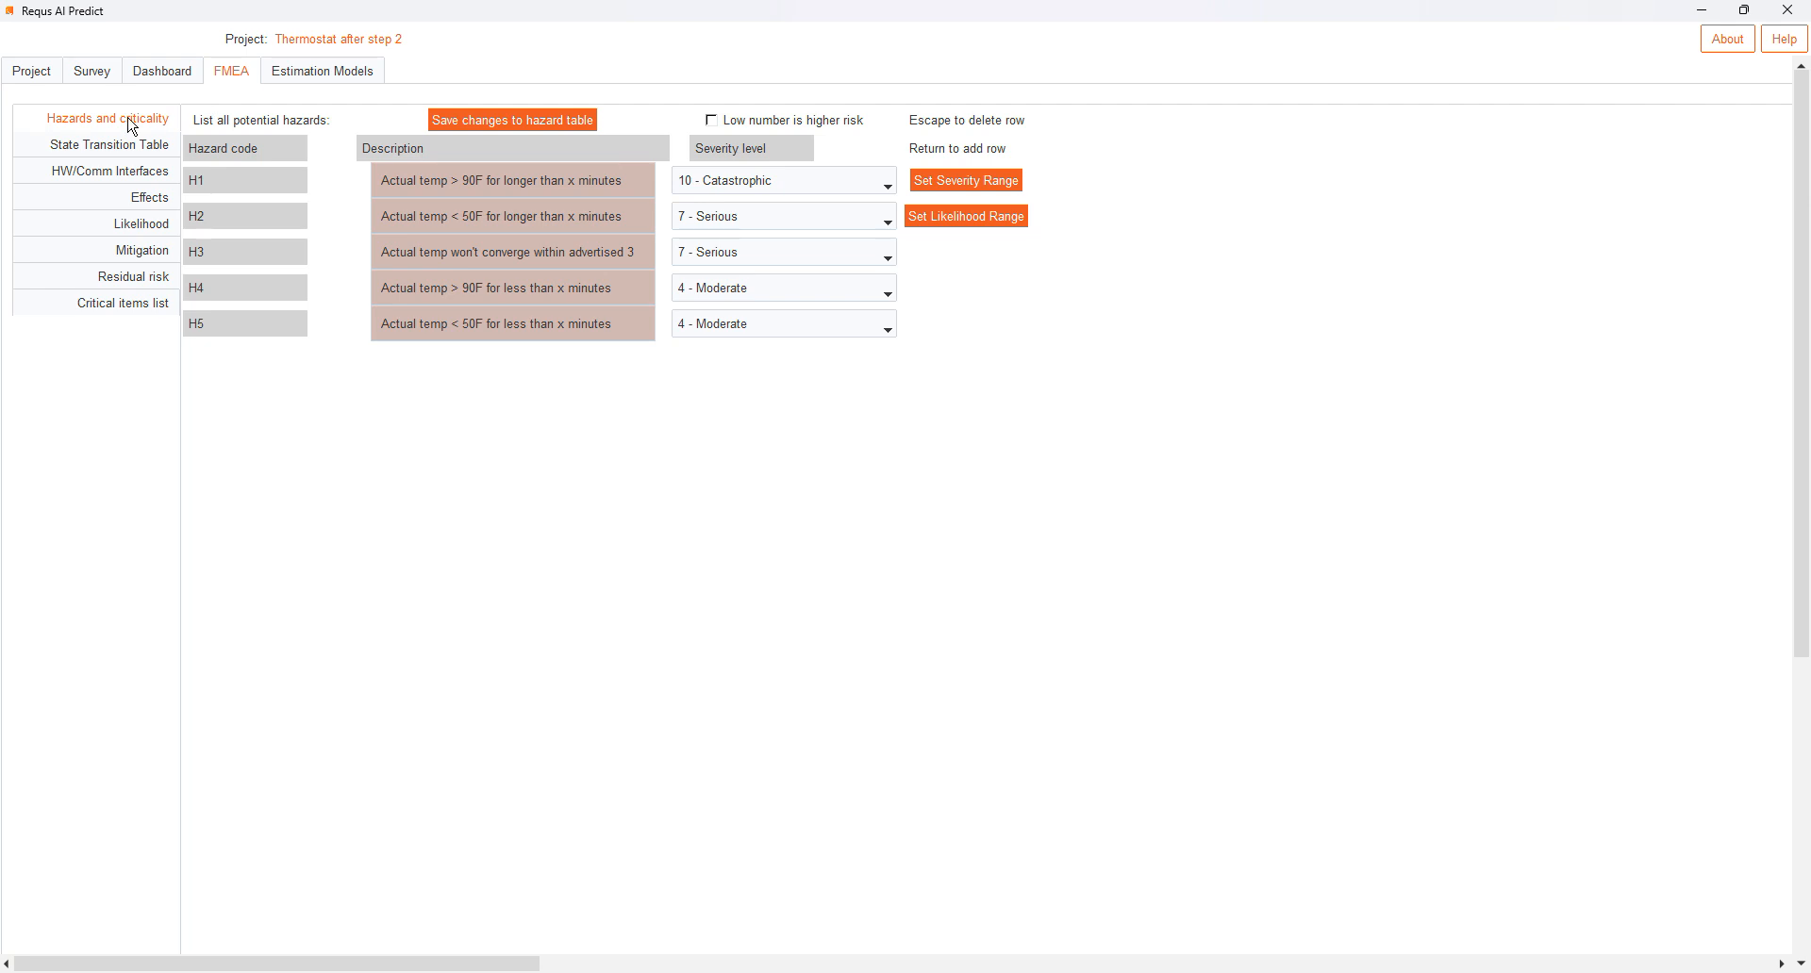
click(620, 330)
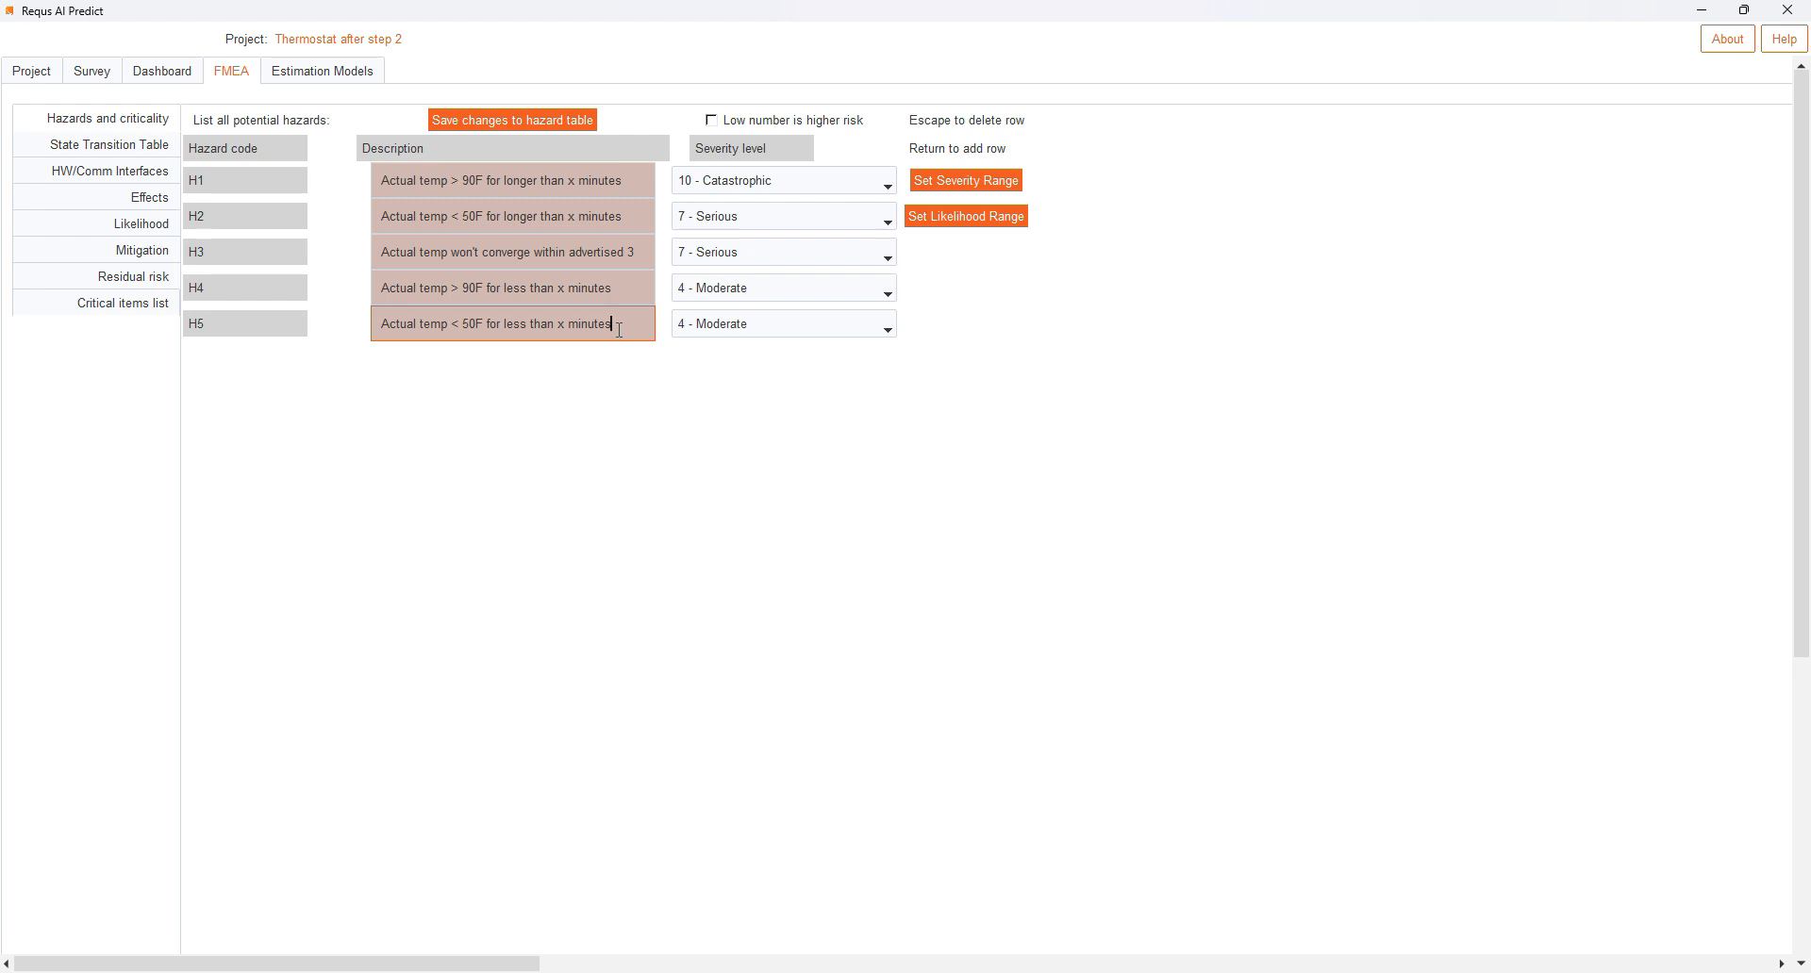
click(492, 189)
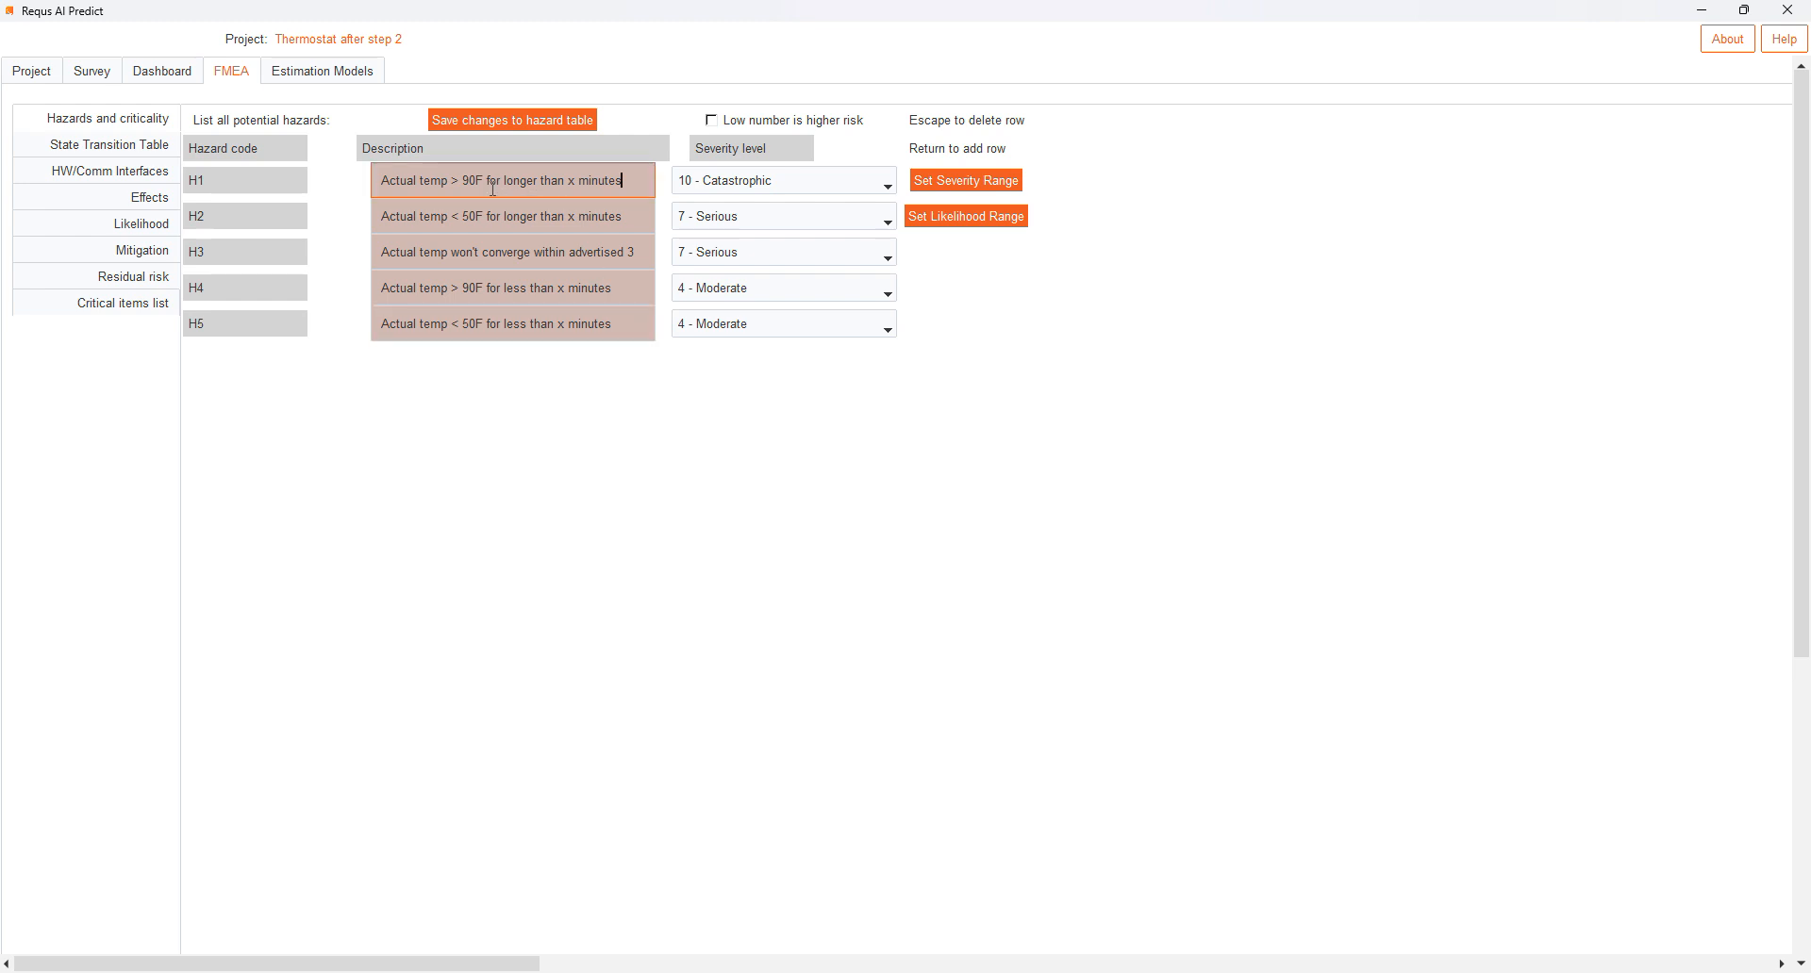
click(622, 219)
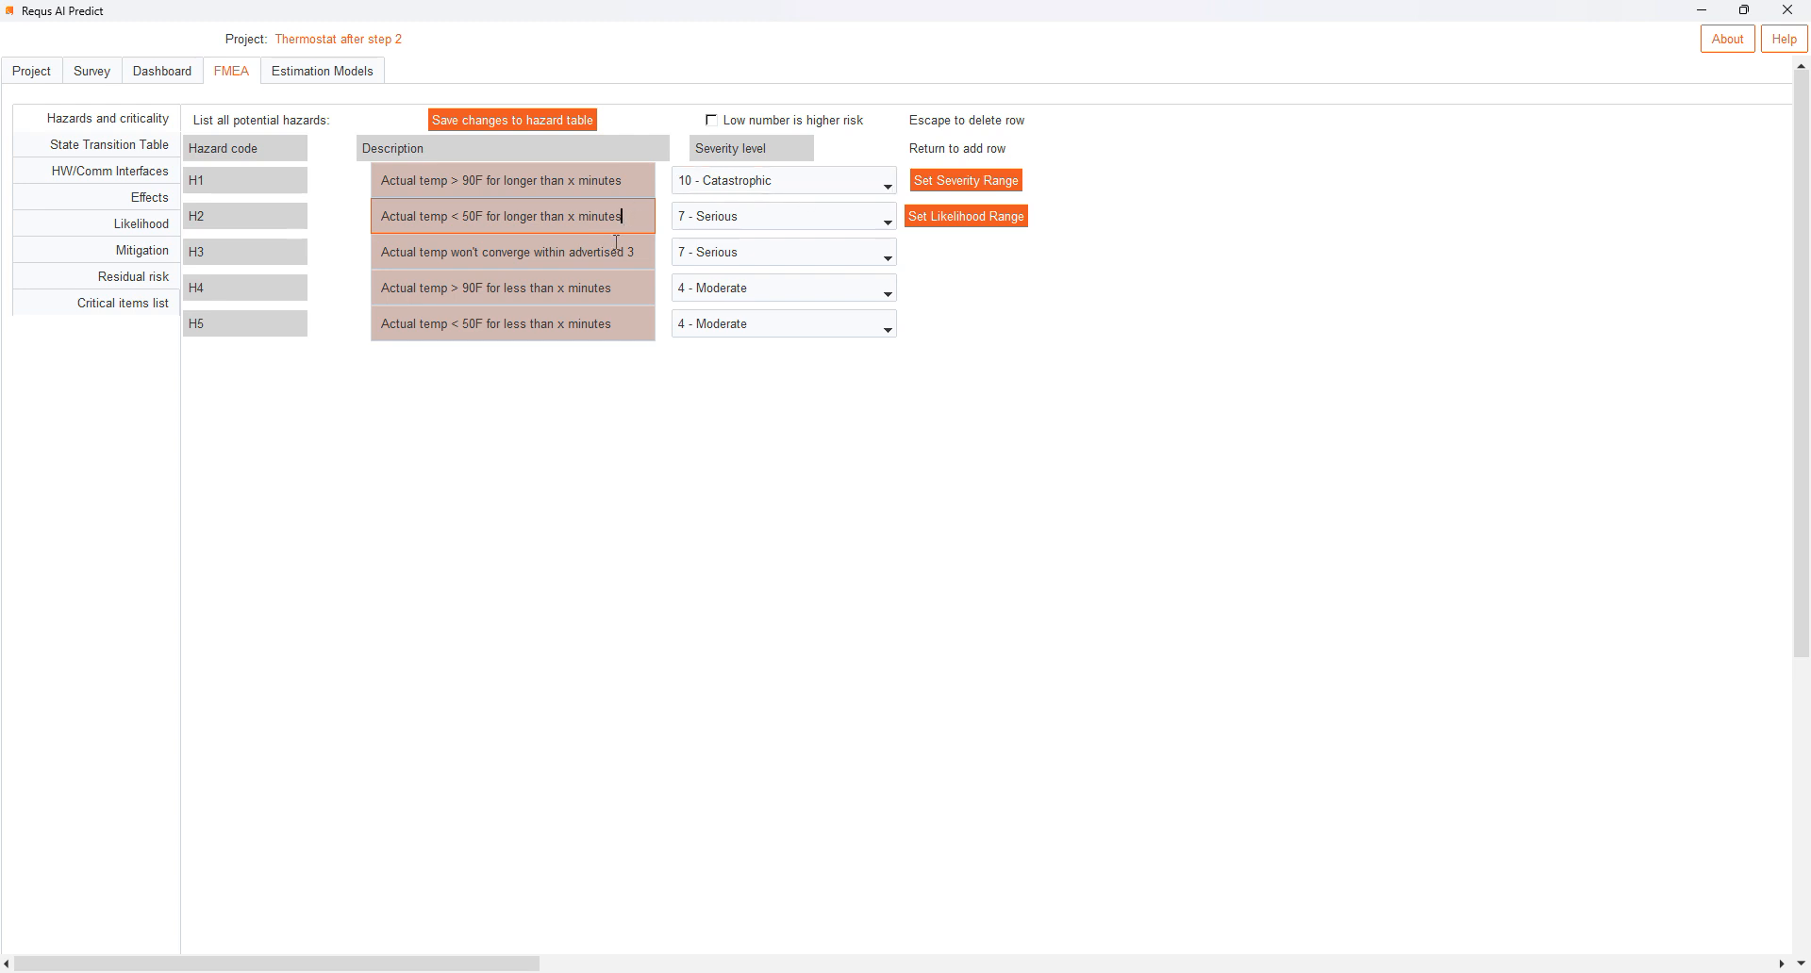
- Review the severity range definitions for the hazards and close them without saving changes
click(970, 181)
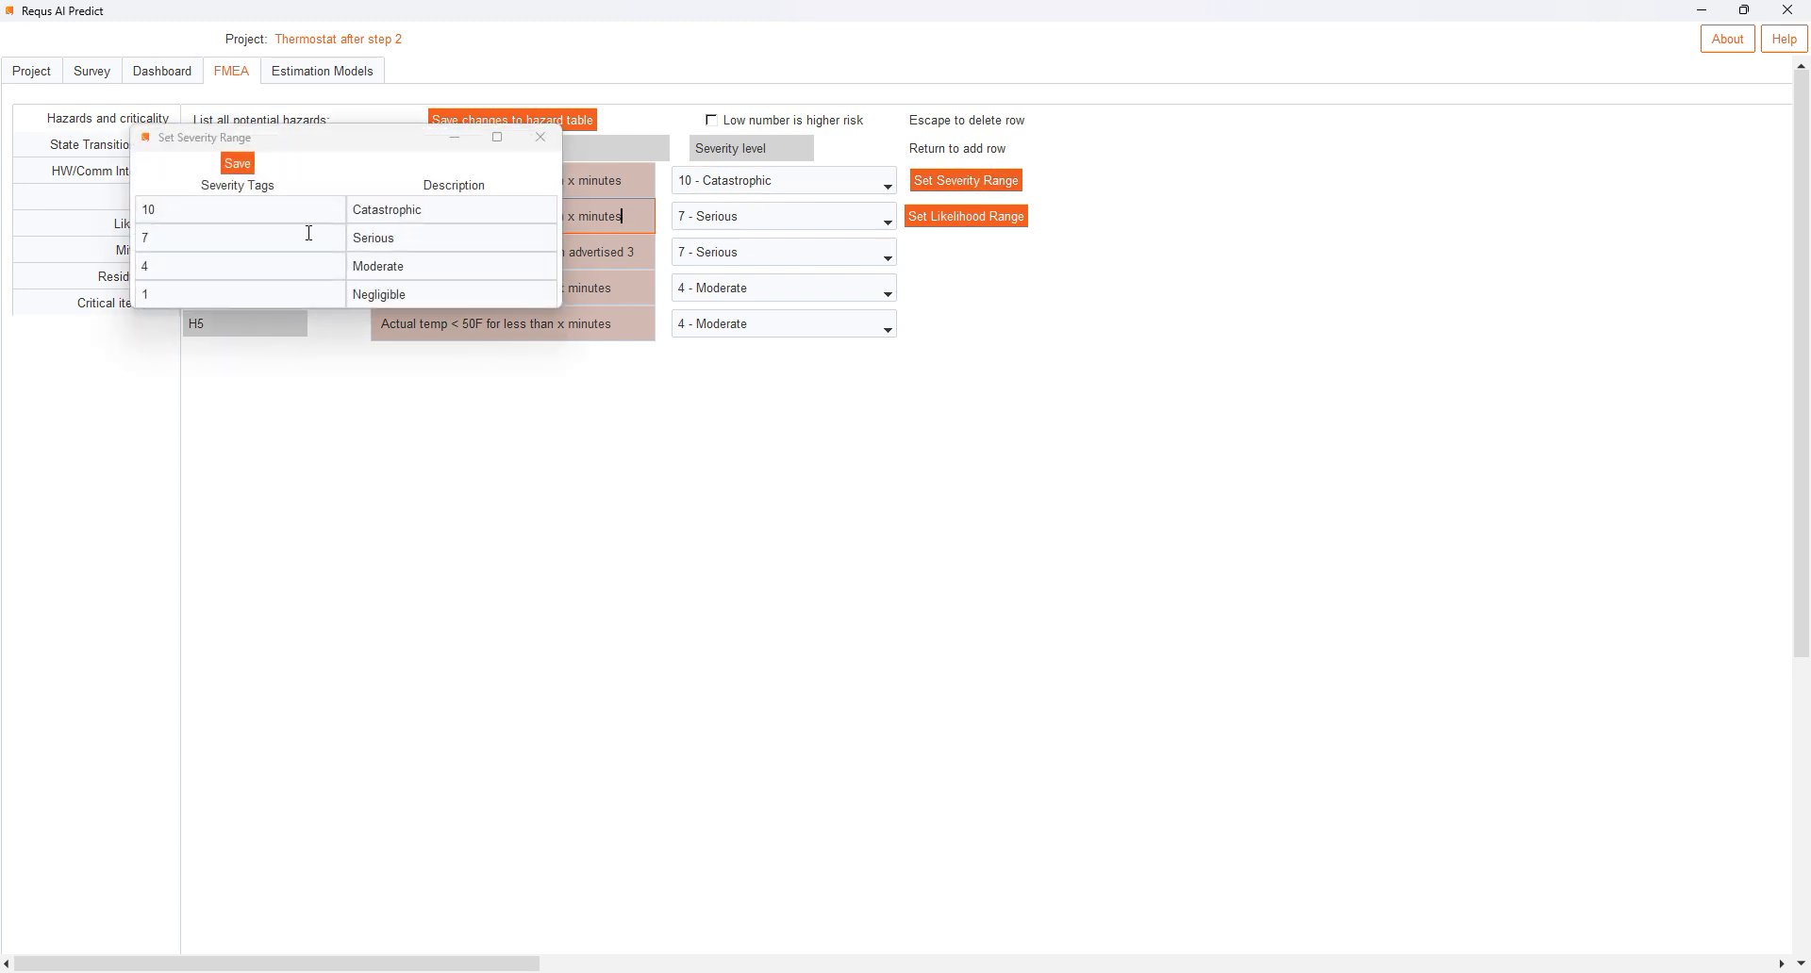
drag(322, 150, 451, 400)
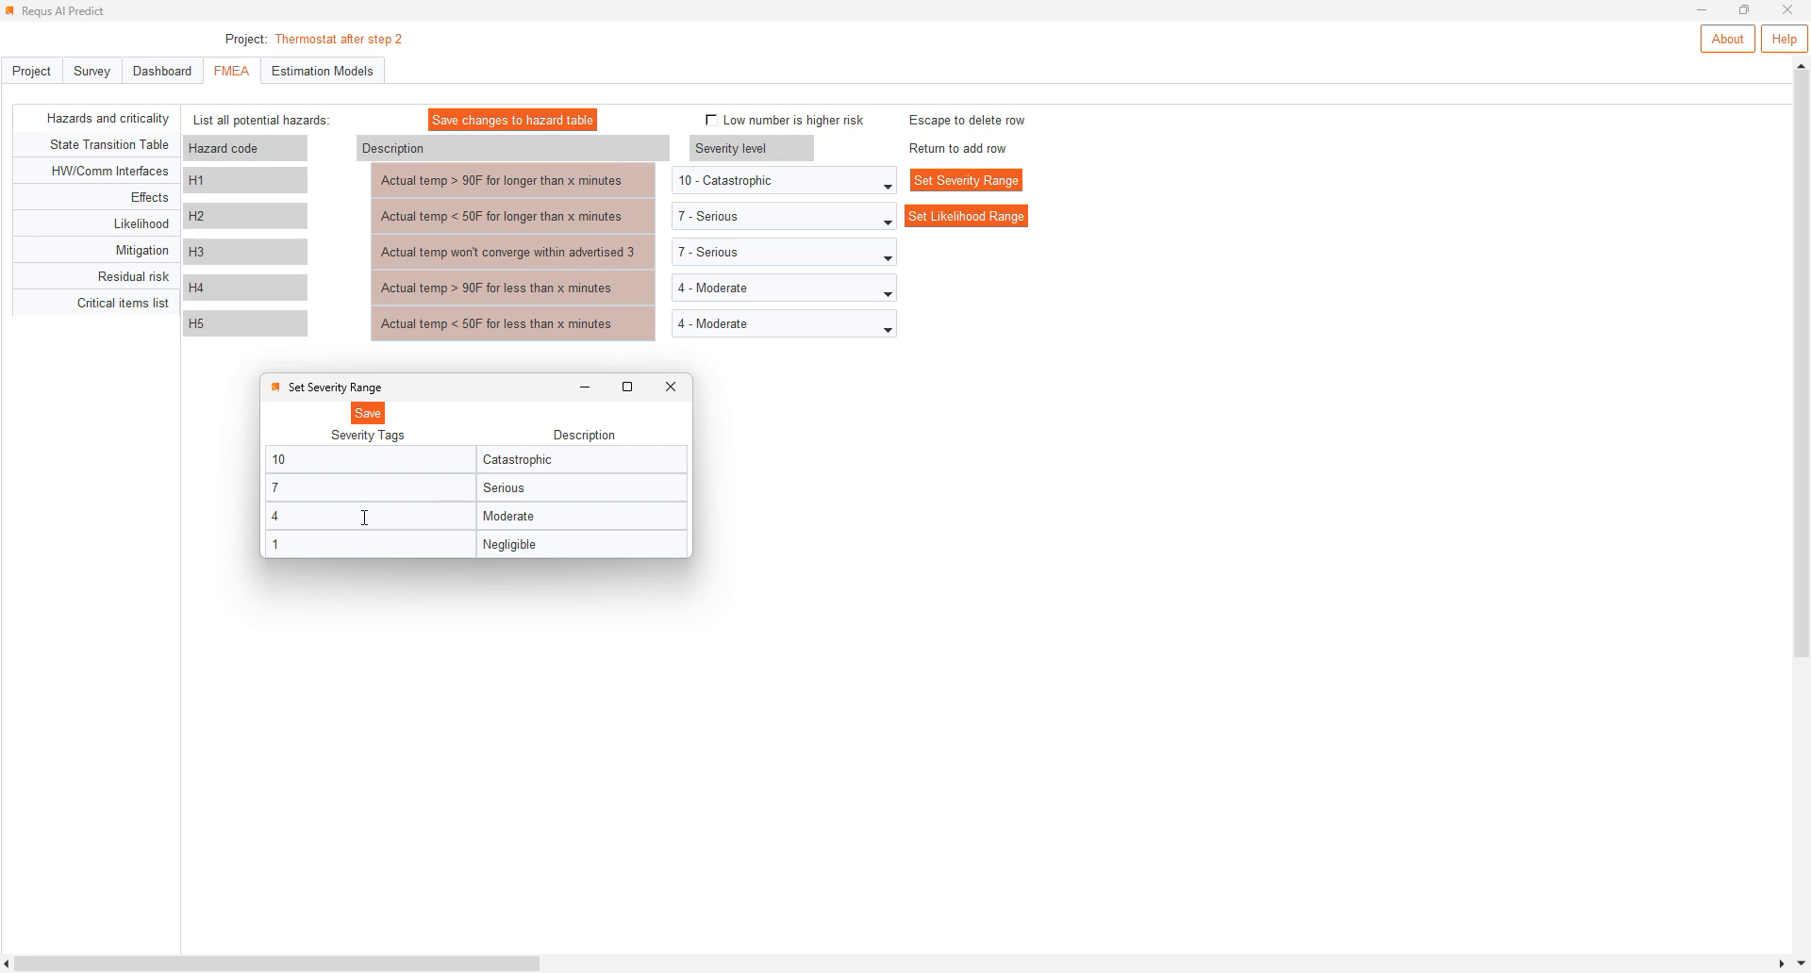
click(358, 460)
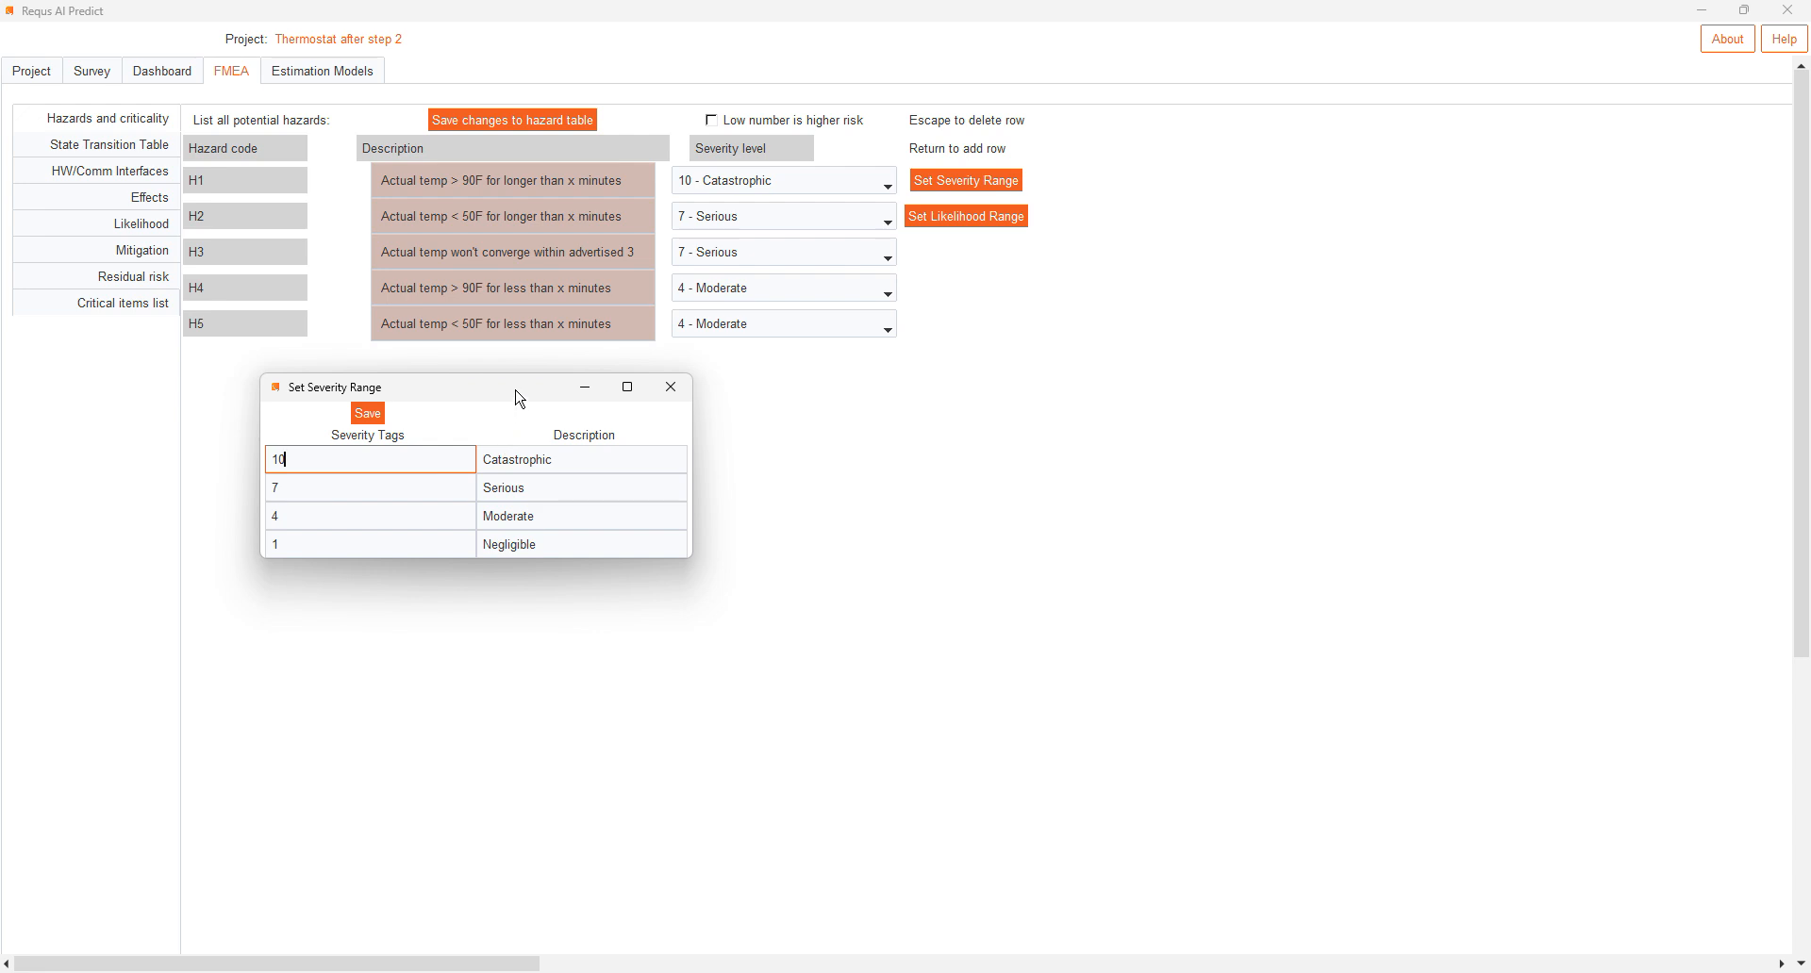
click(670, 386)
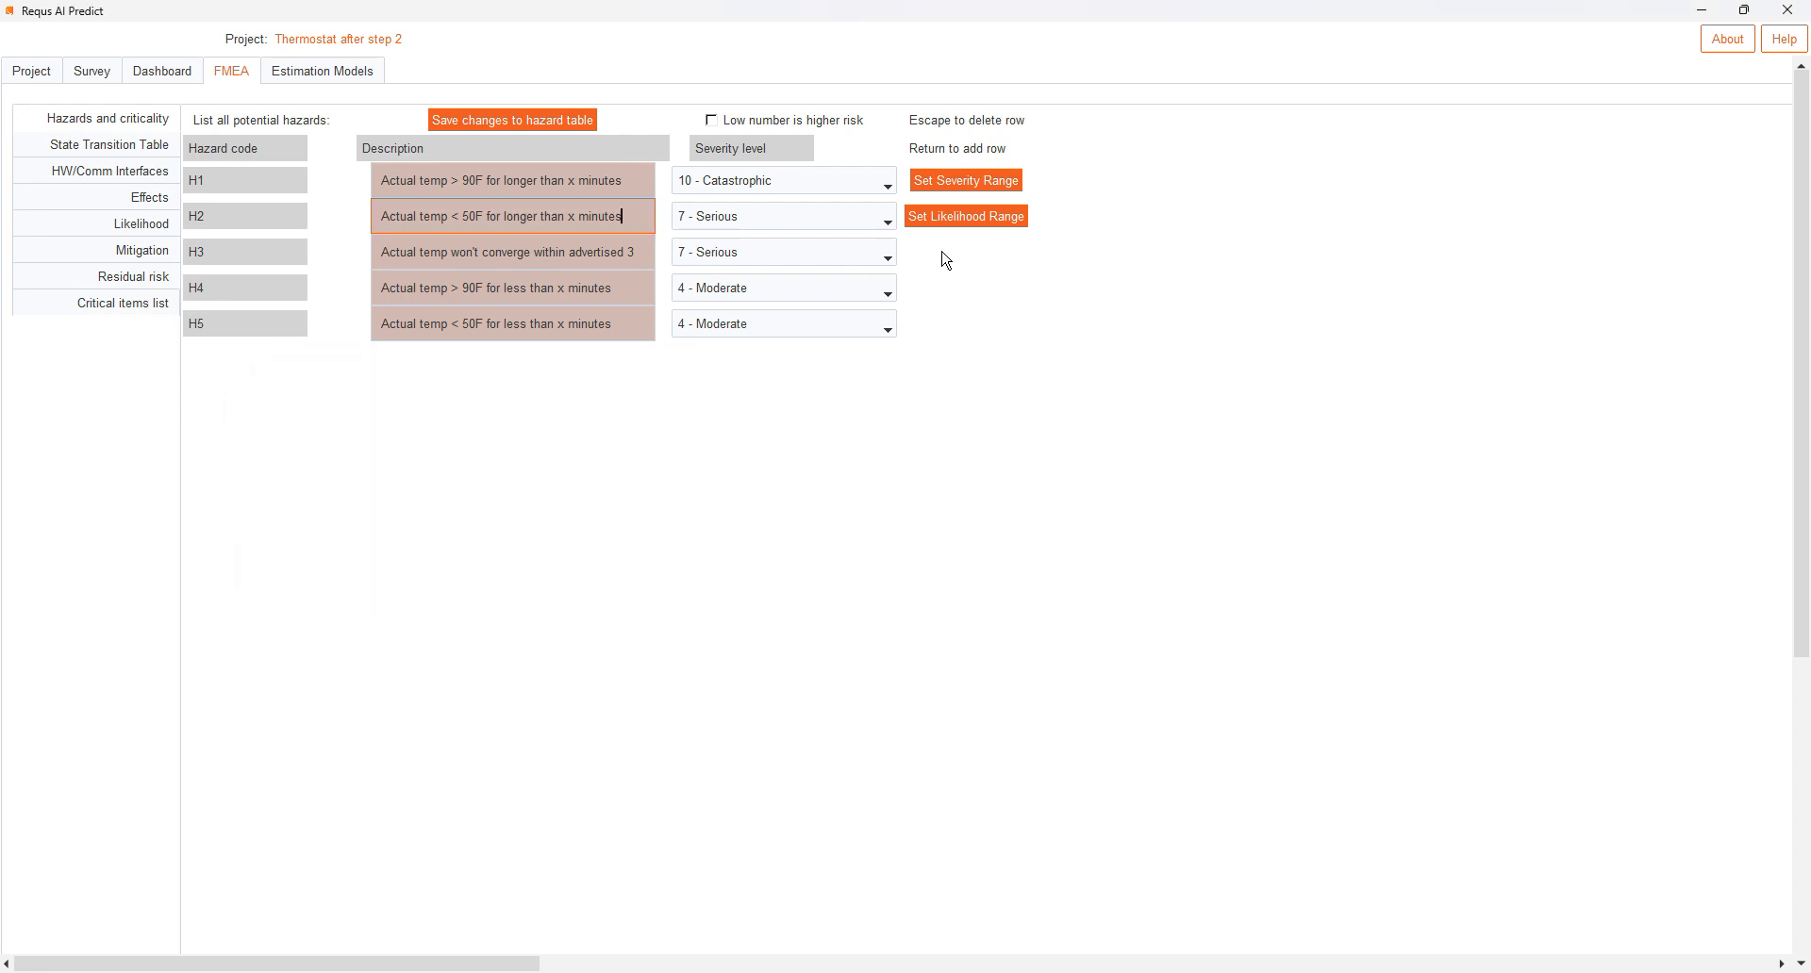
- Review the likelihood range definitions and close them without saving changes
click(999, 222)
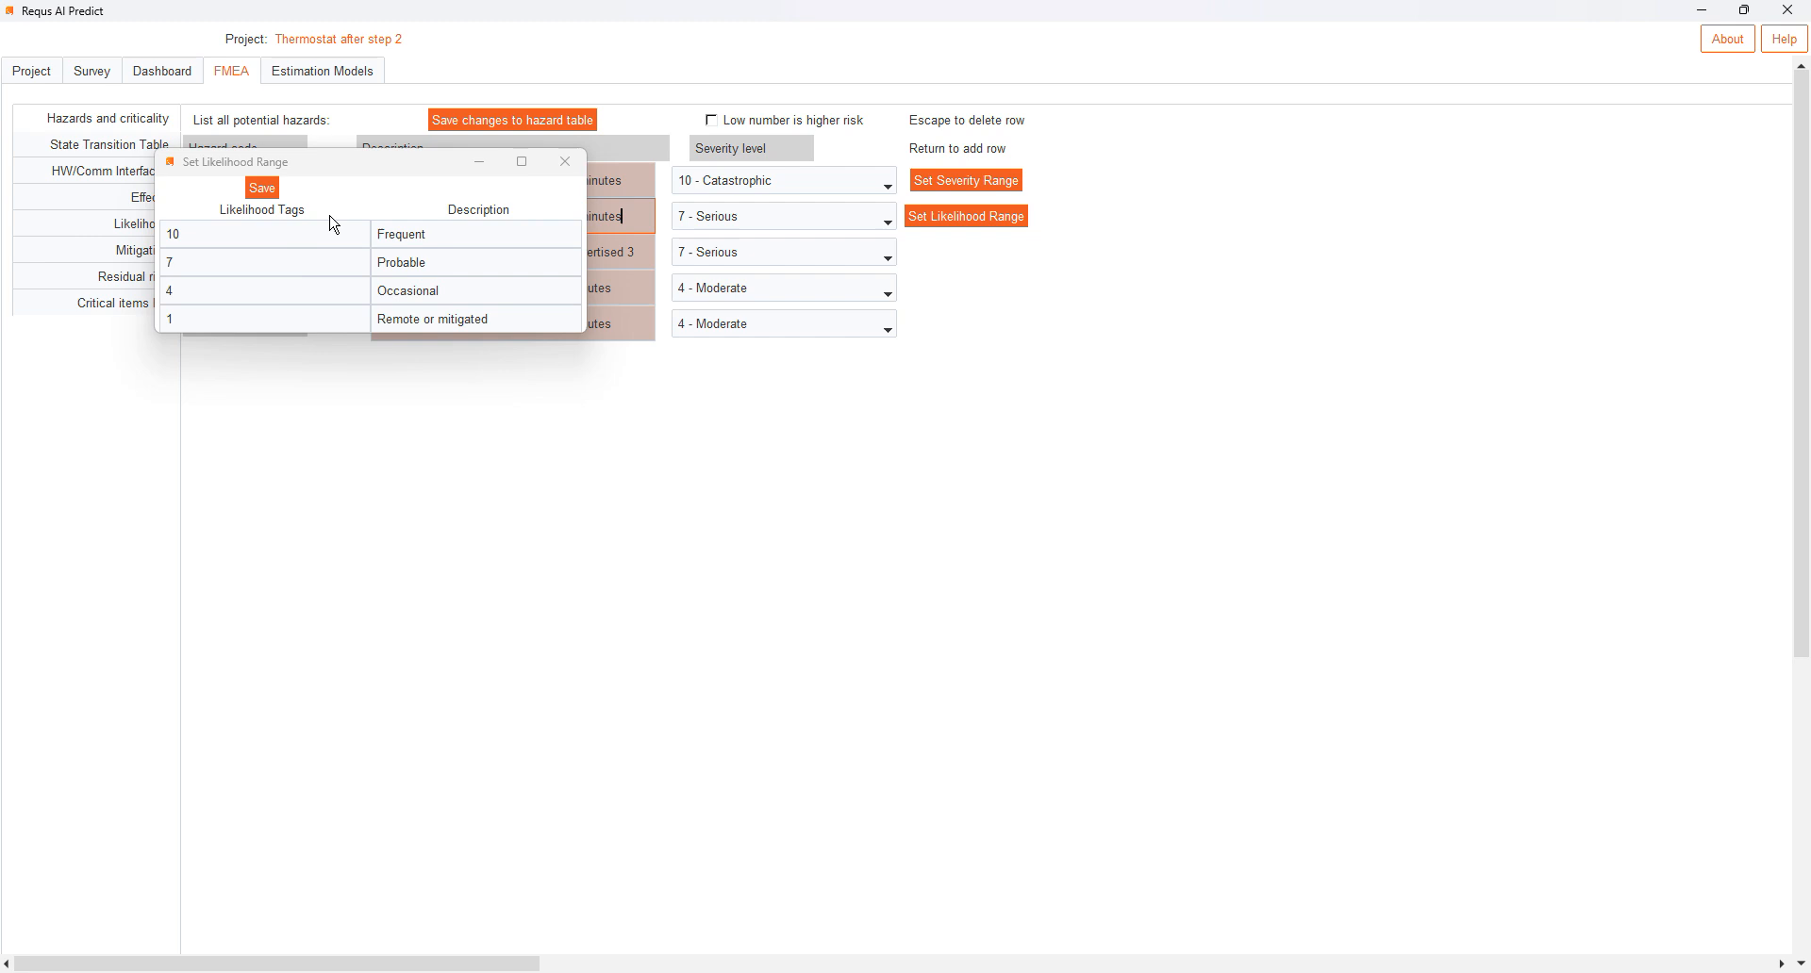
drag(364, 168, 589, 420)
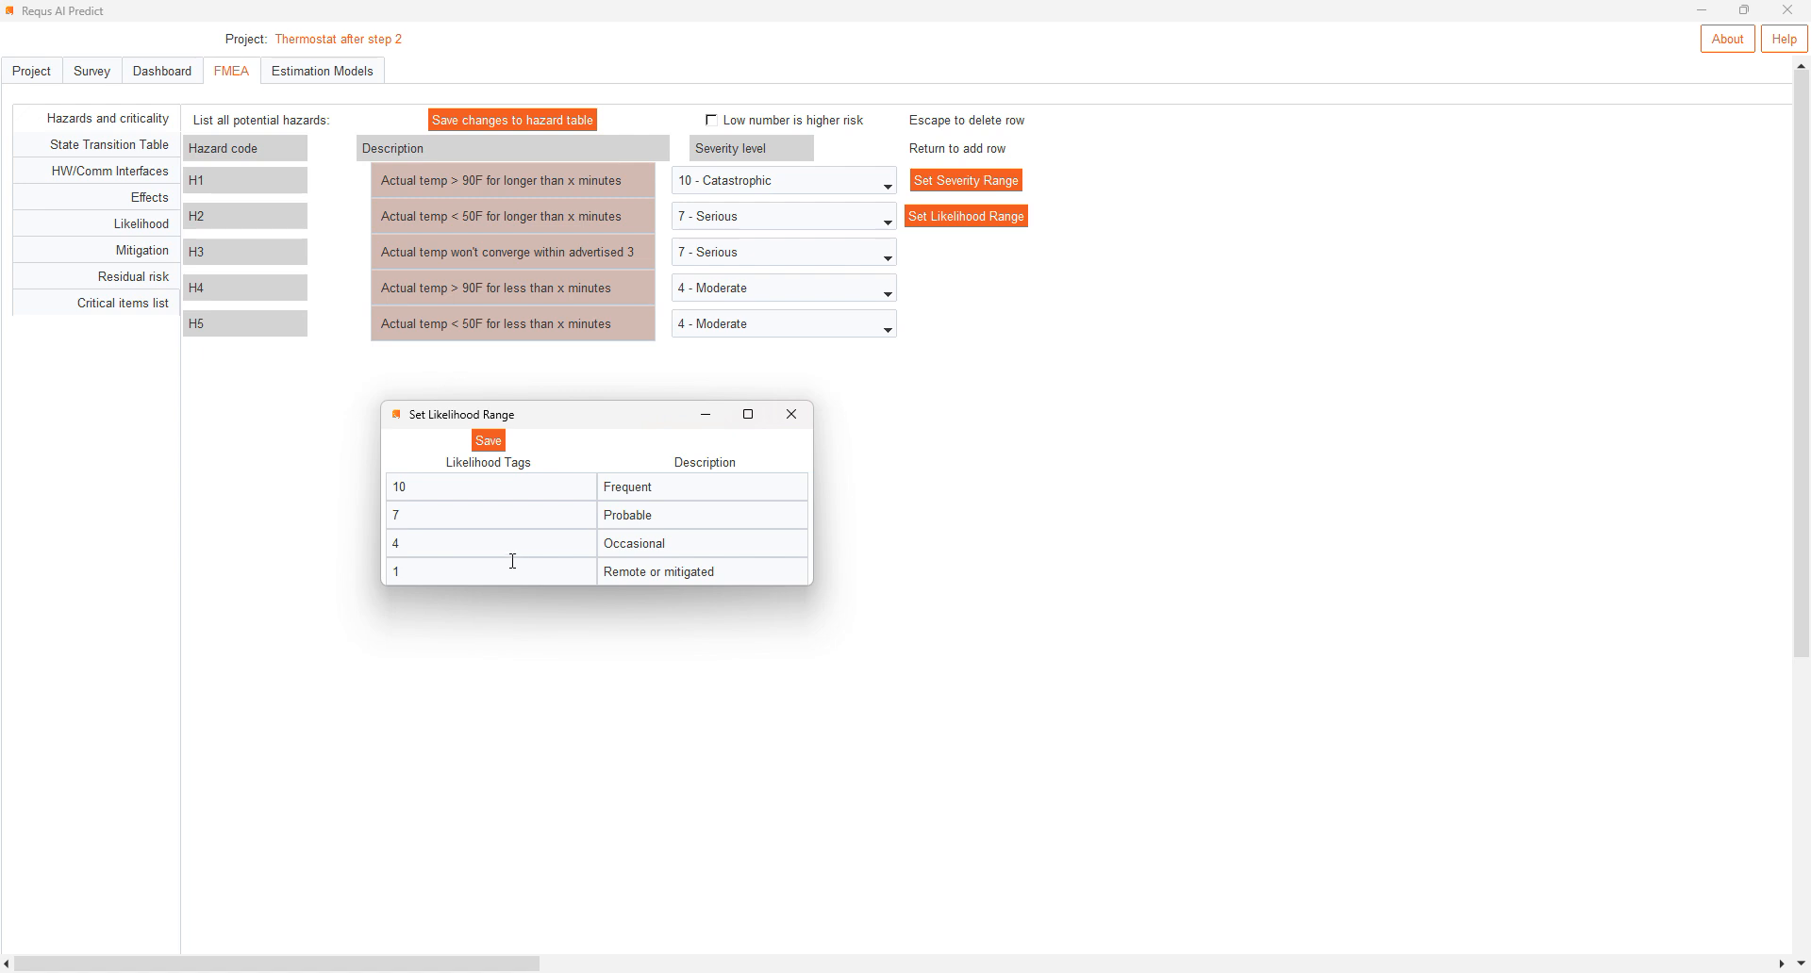
click(791, 414)
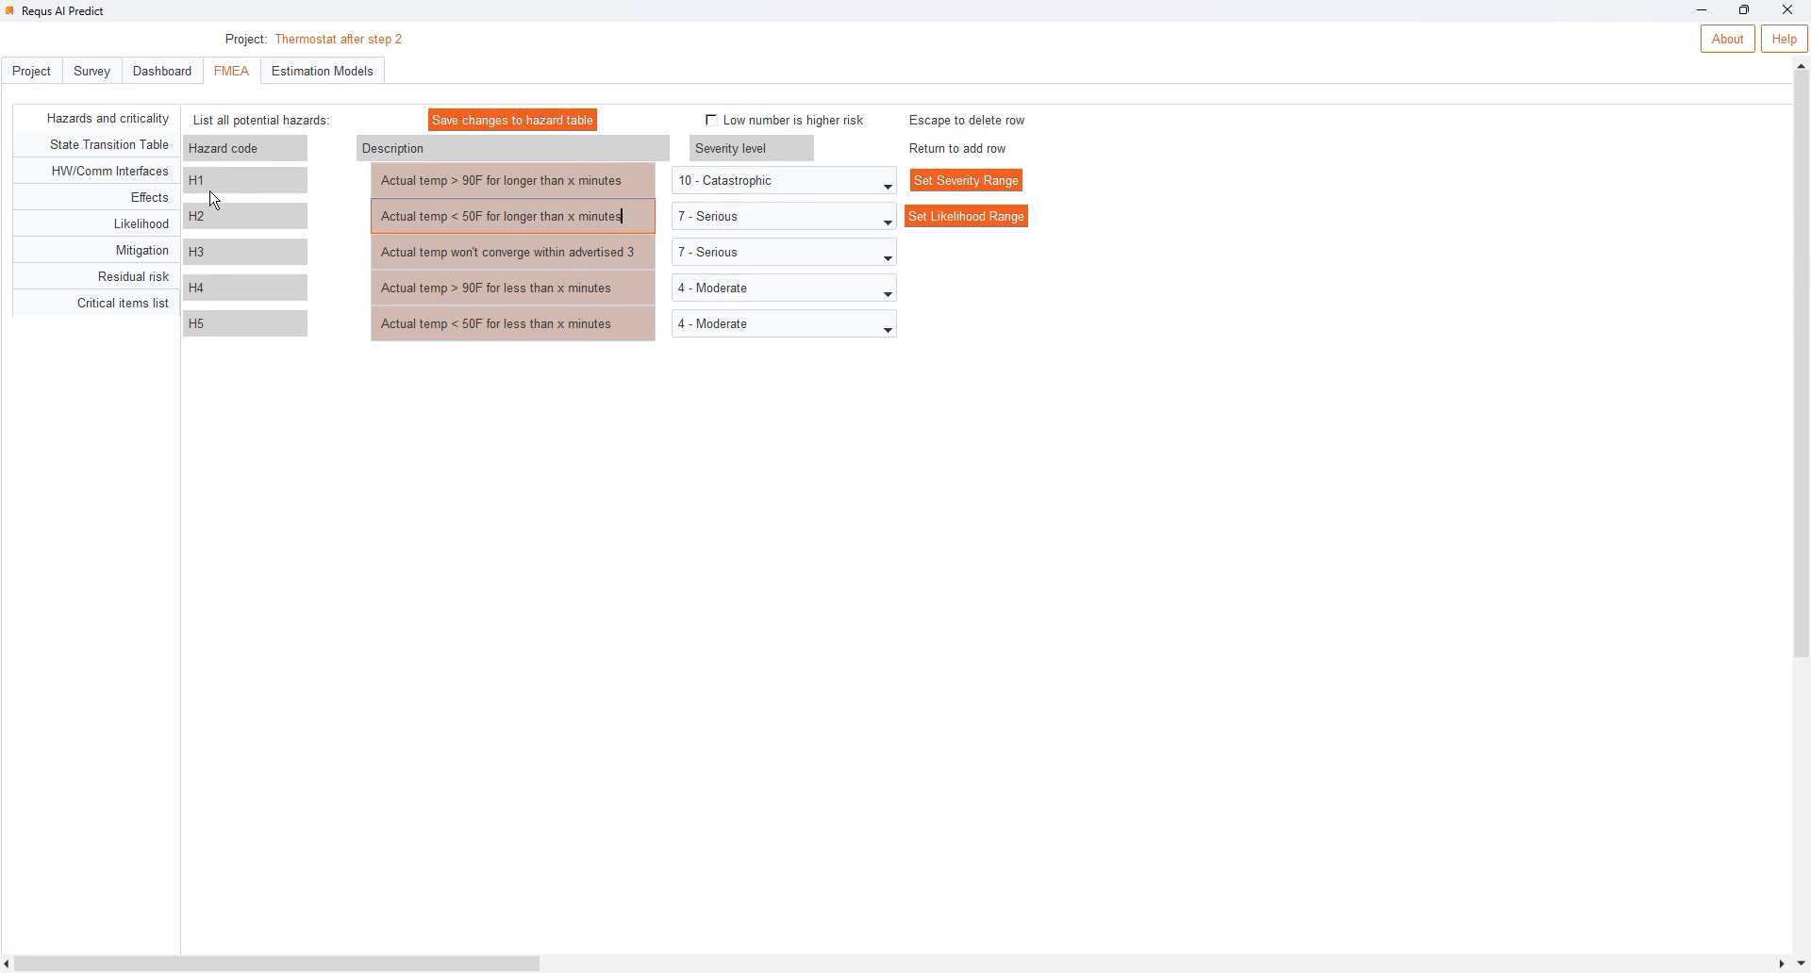
- Examine the state transition table, including the transitions from Emergency Heat and Off to Air conditioning and from Air conditioning to Heat
click(142, 148)
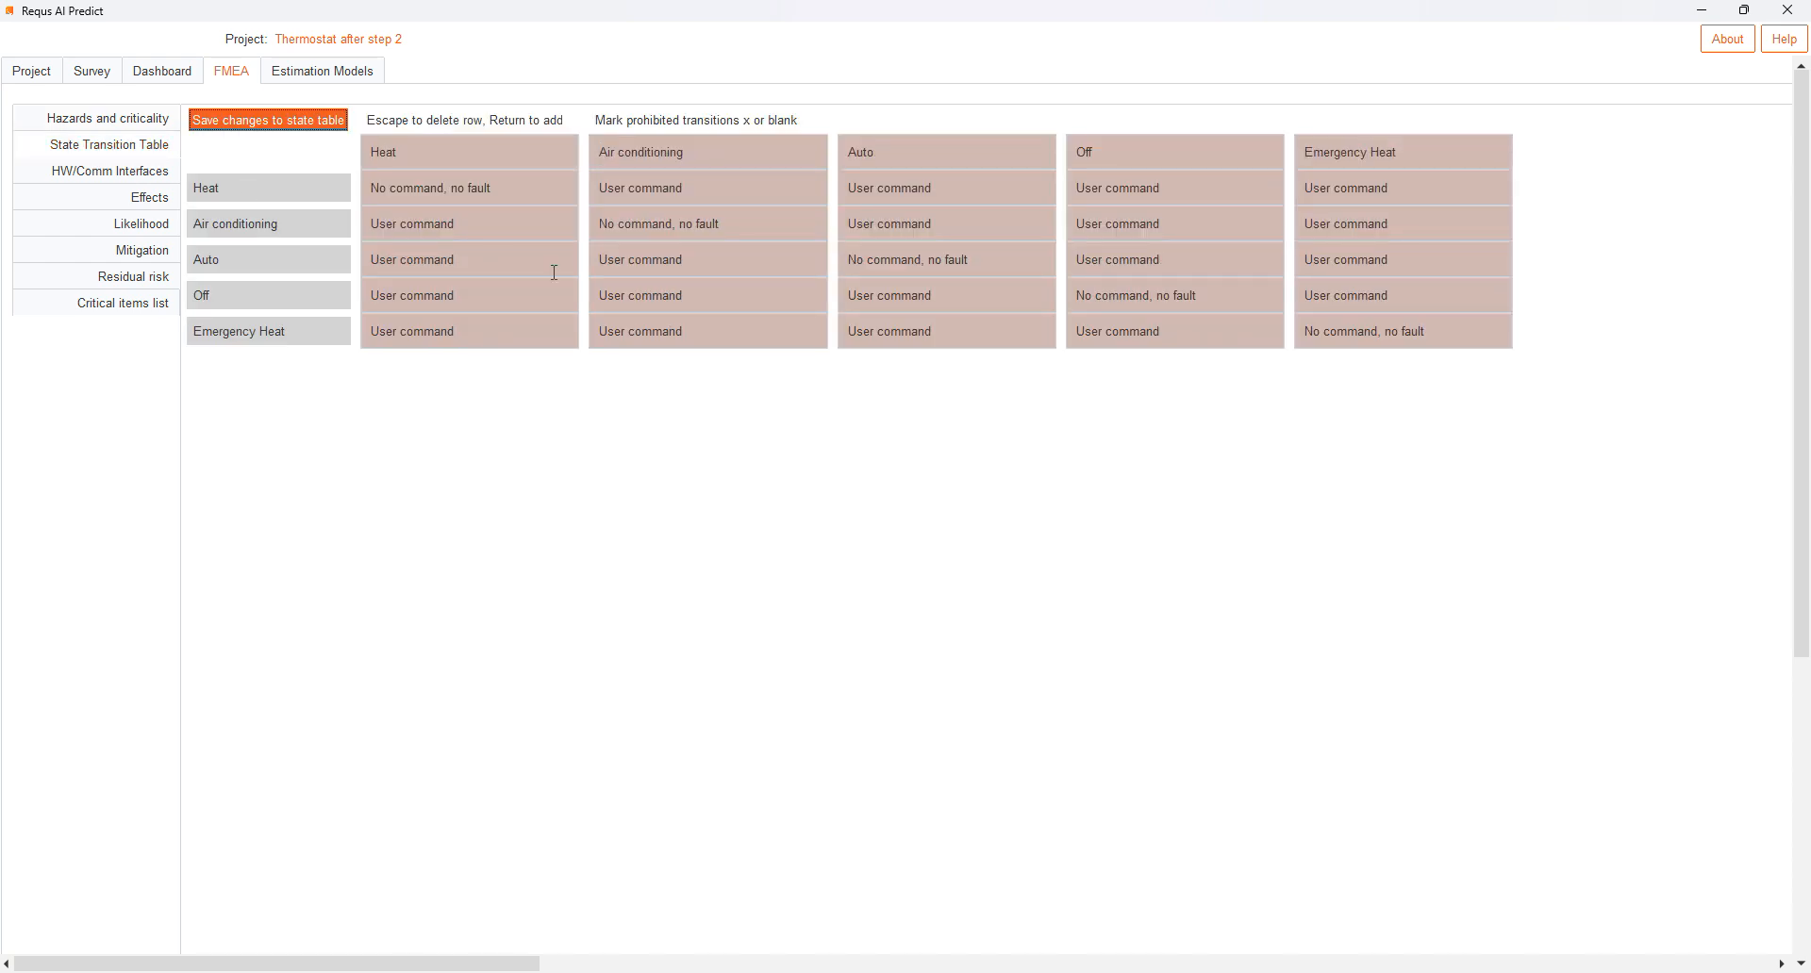
click(707, 333)
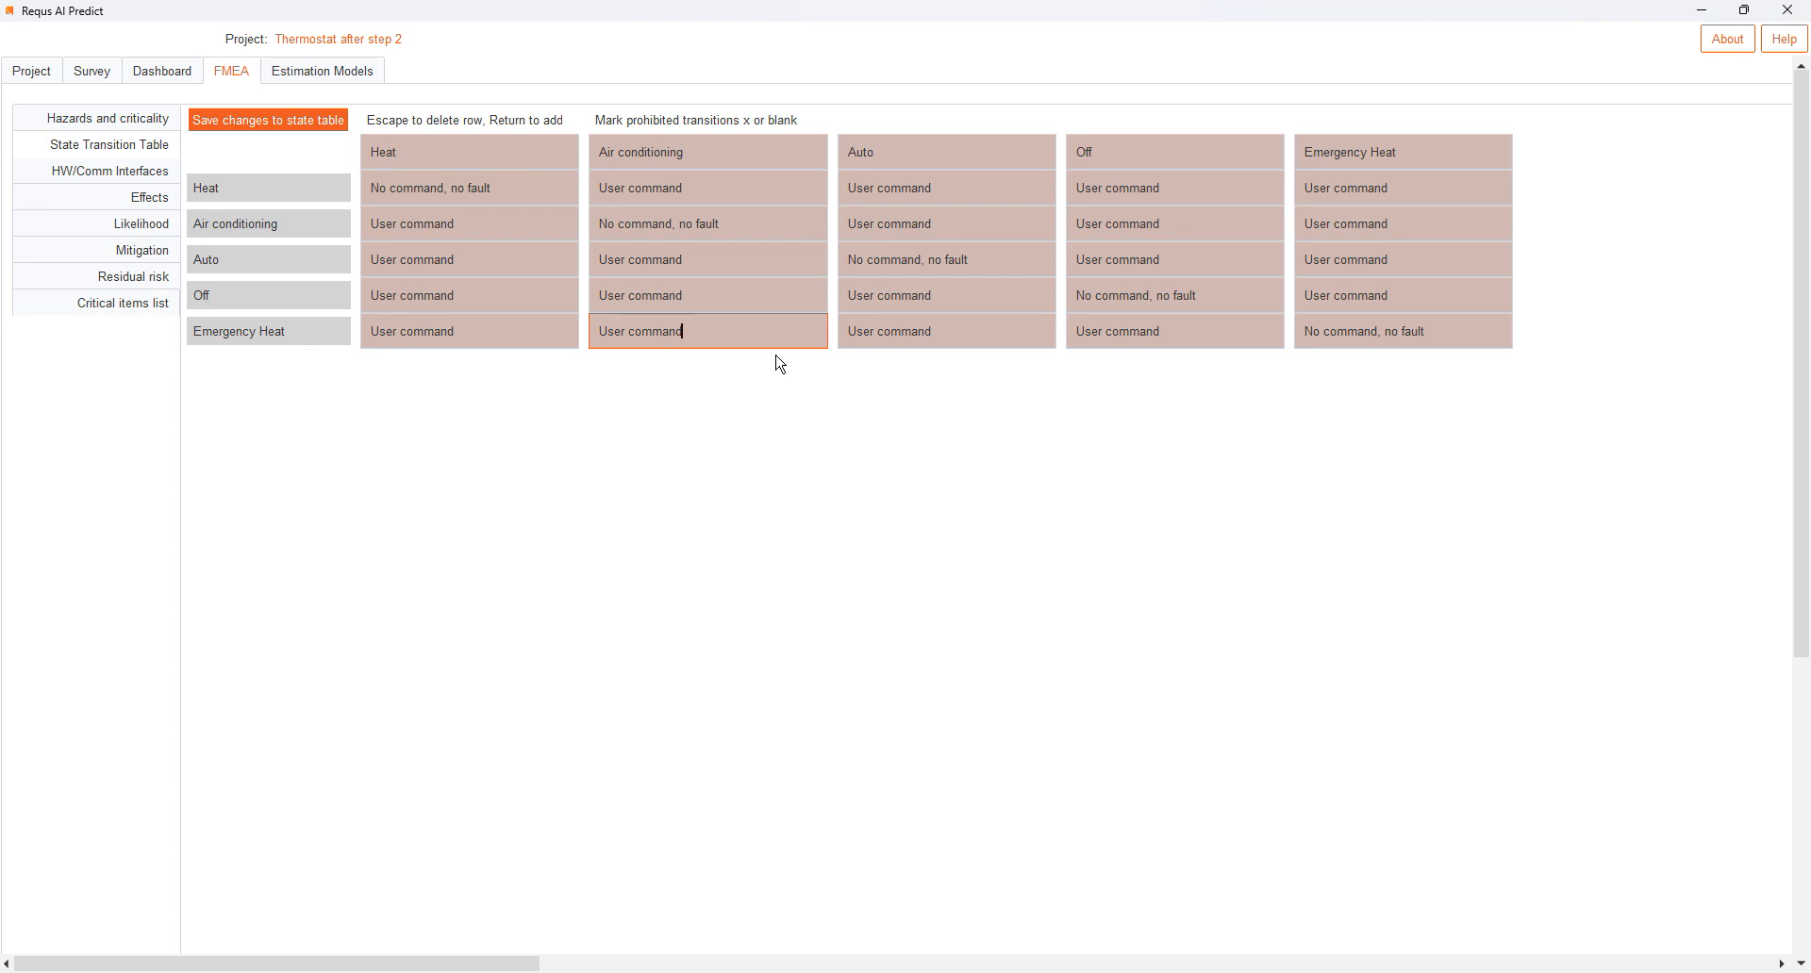
click(733, 308)
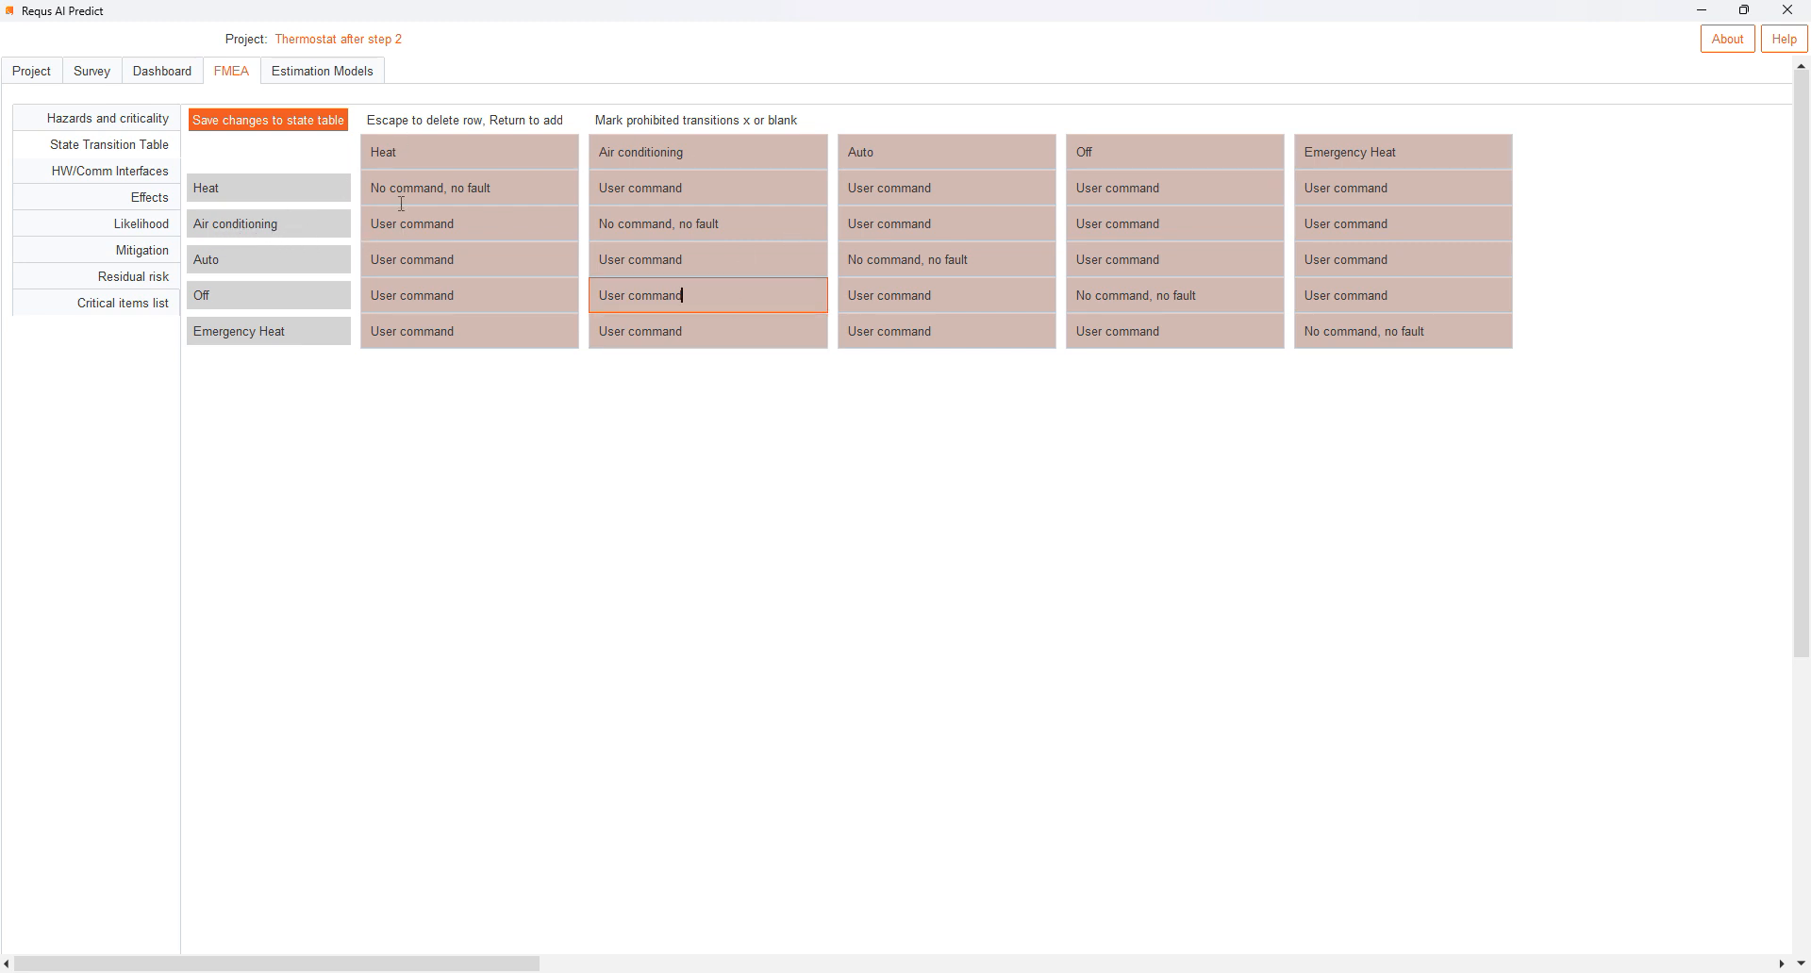
click(472, 227)
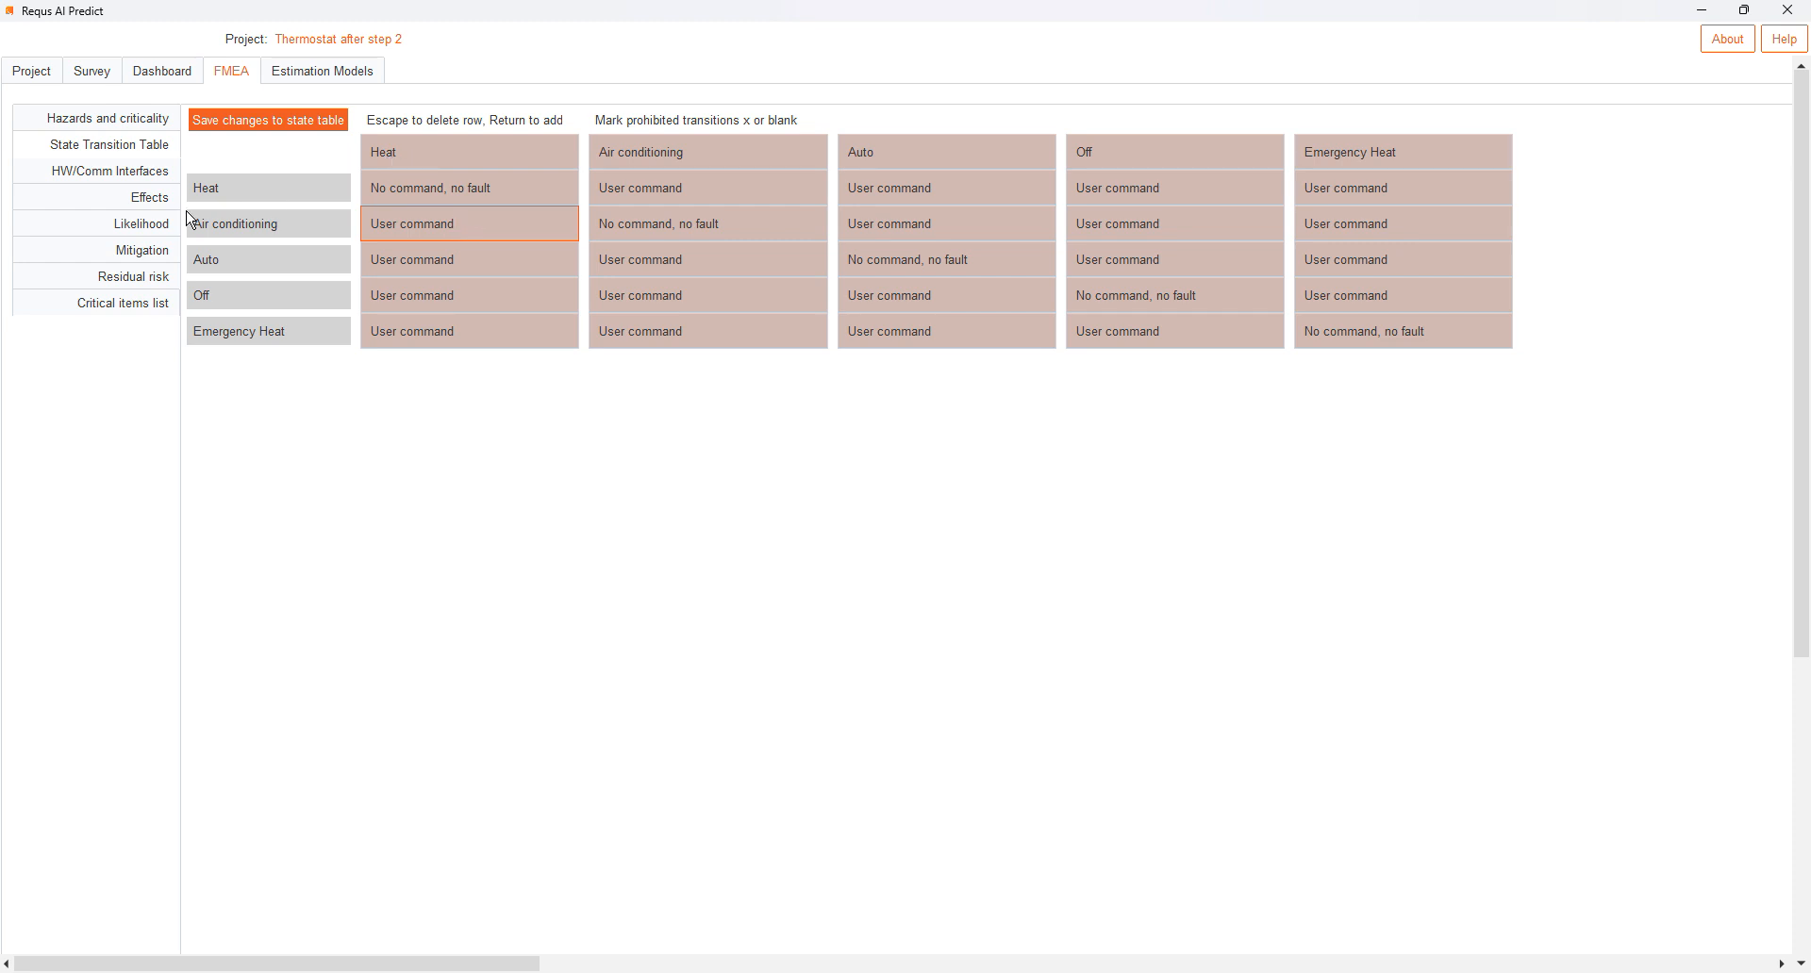
- Review the hardware and communication interfaces, including the Wifi and Bus entries
click(156, 177)
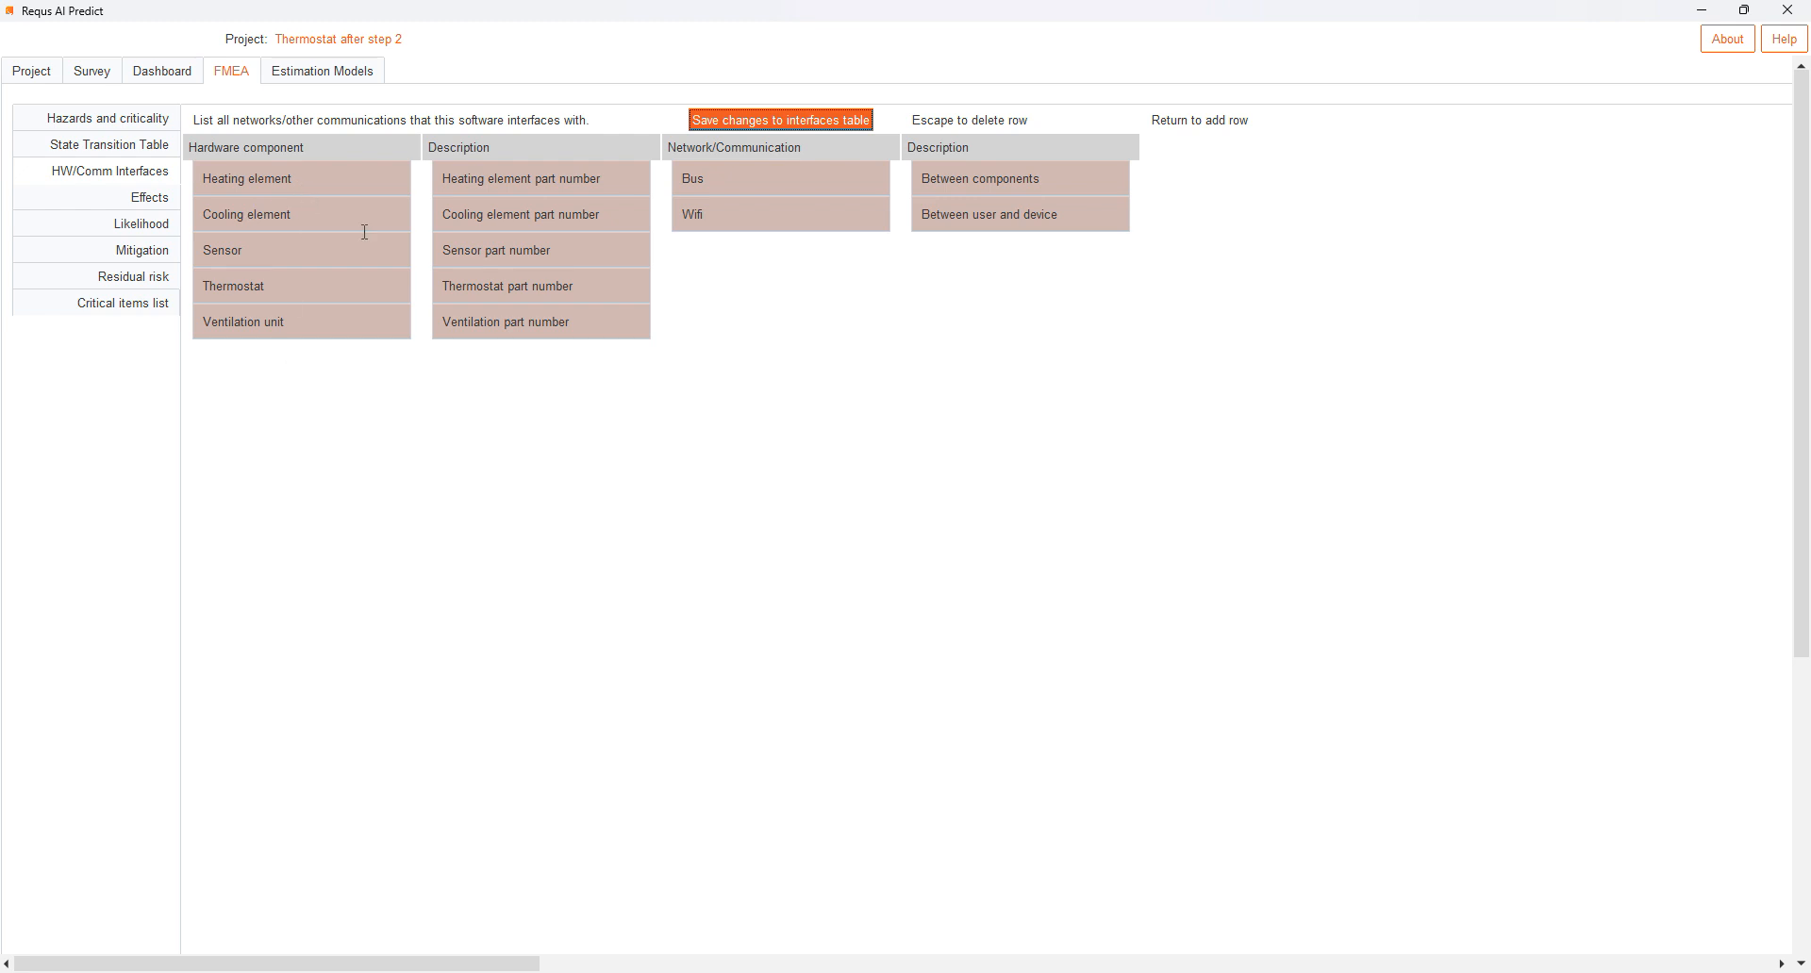
click(763, 222)
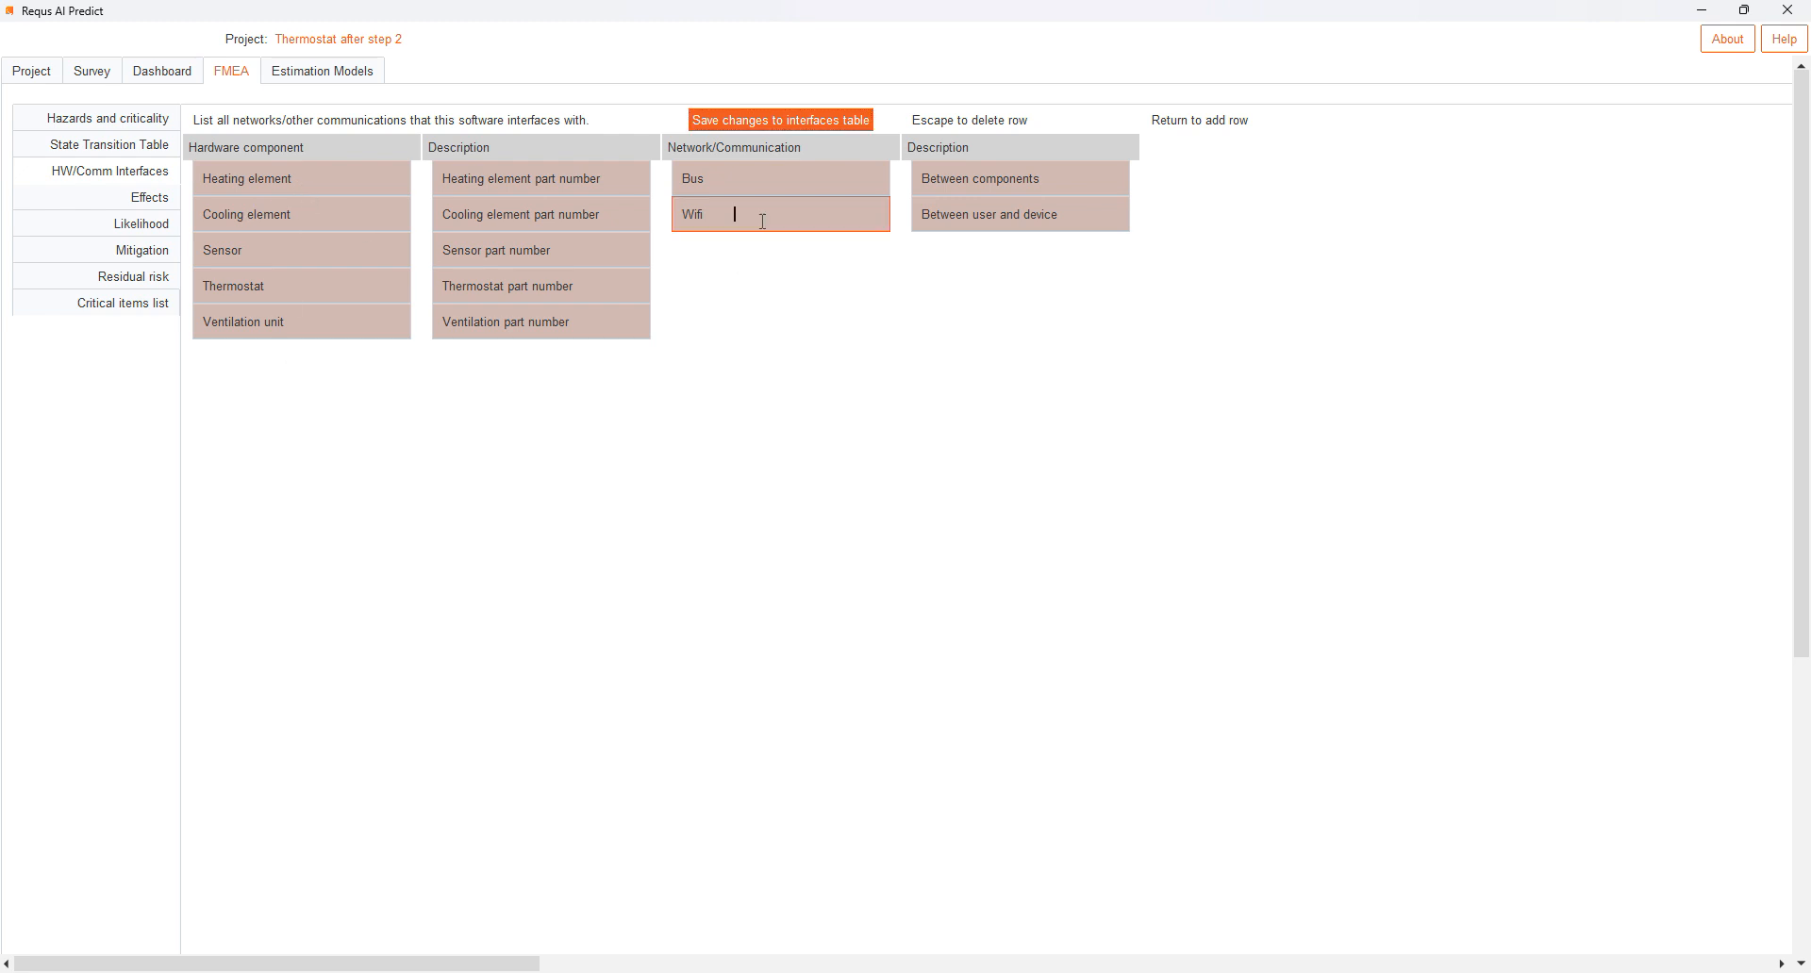
click(738, 186)
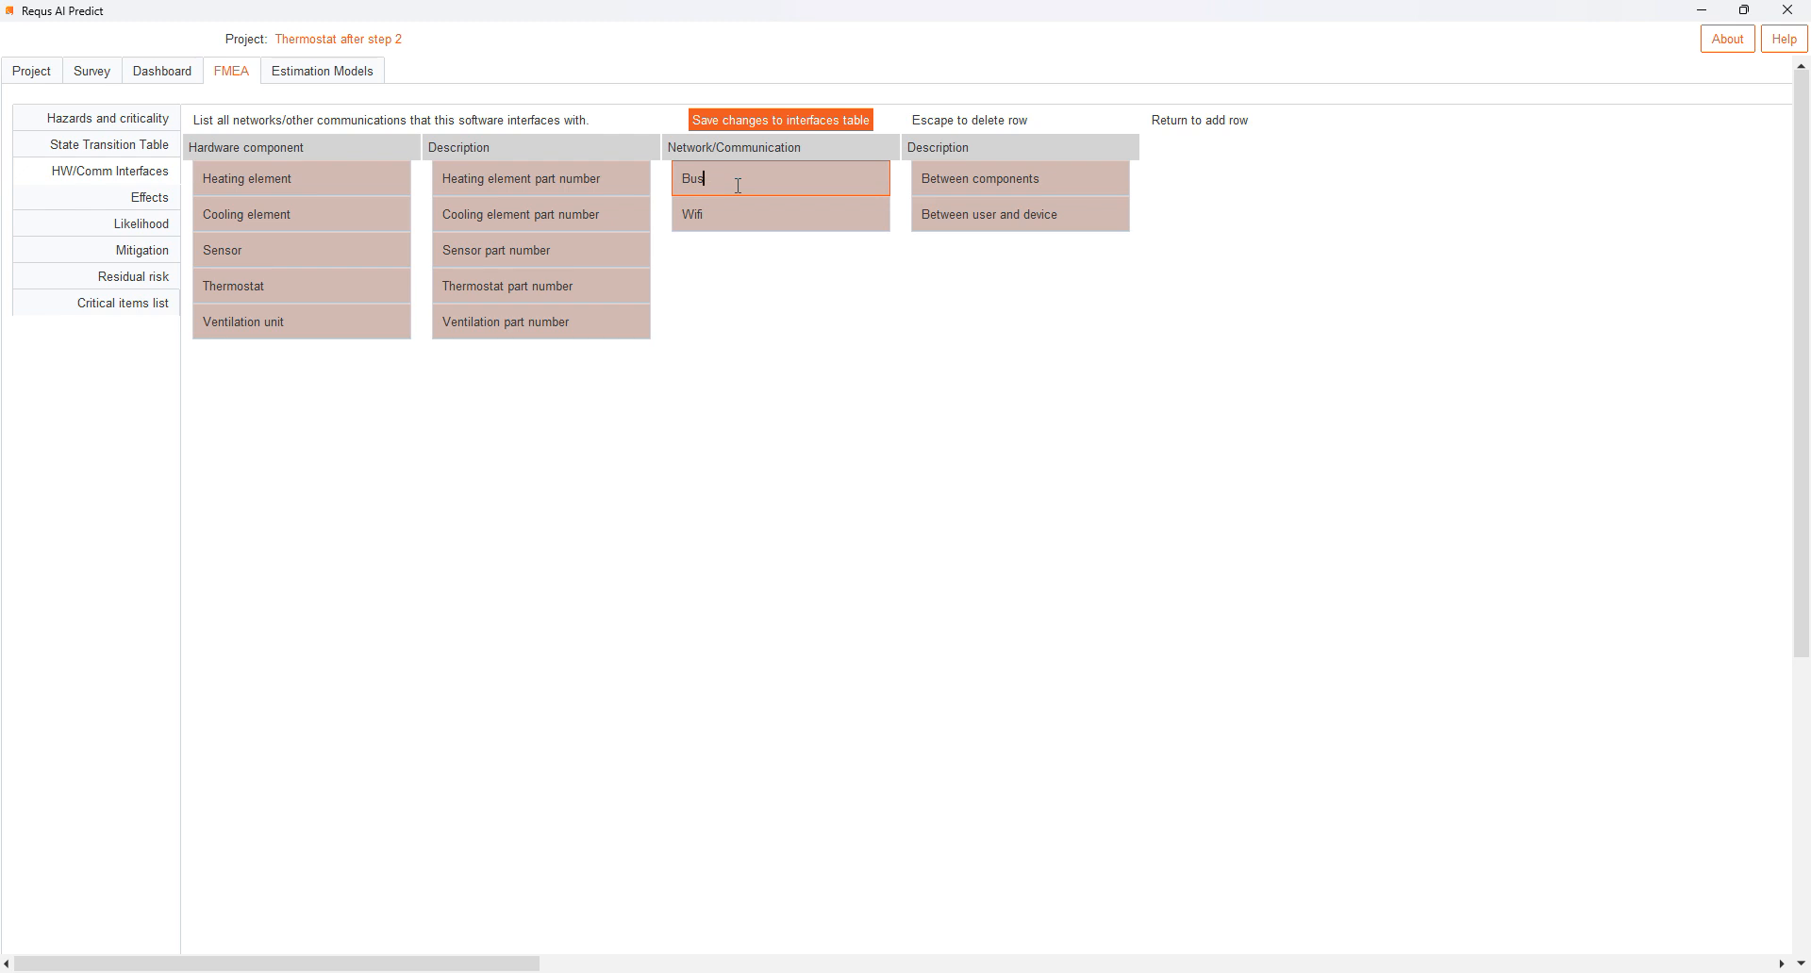
- Check the FMEA effects against the survey's product information answers and return to the effects table
click(154, 204)
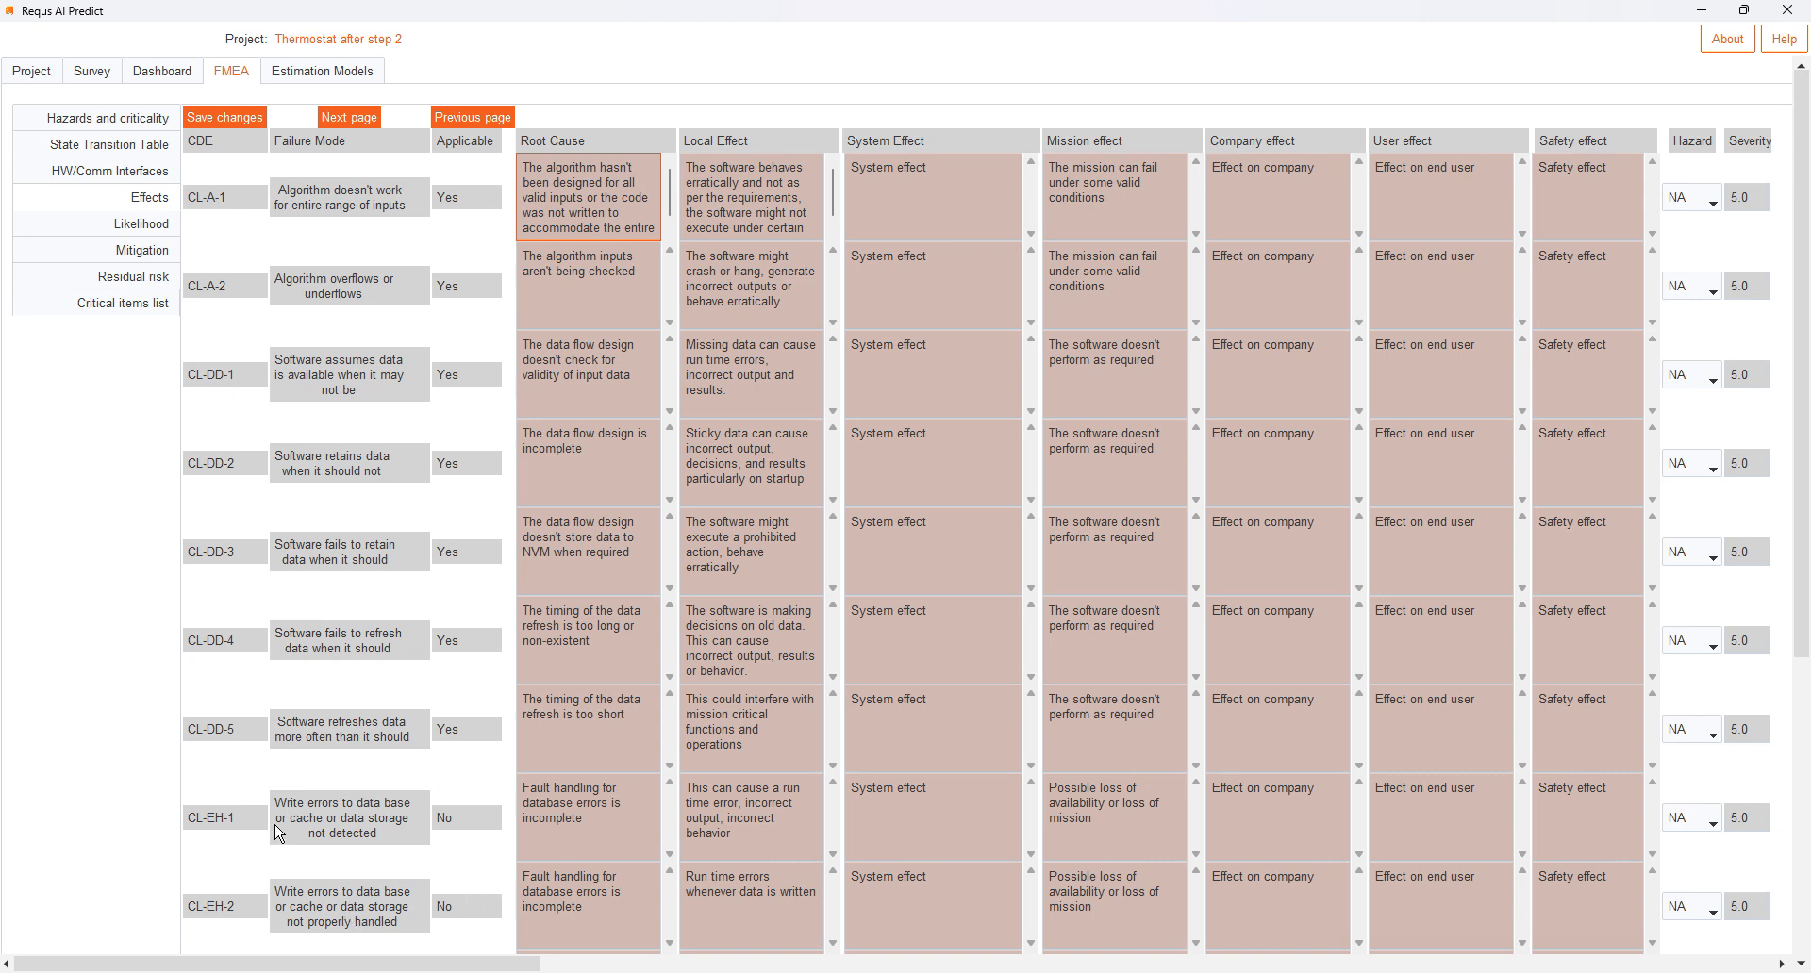
click(90, 72)
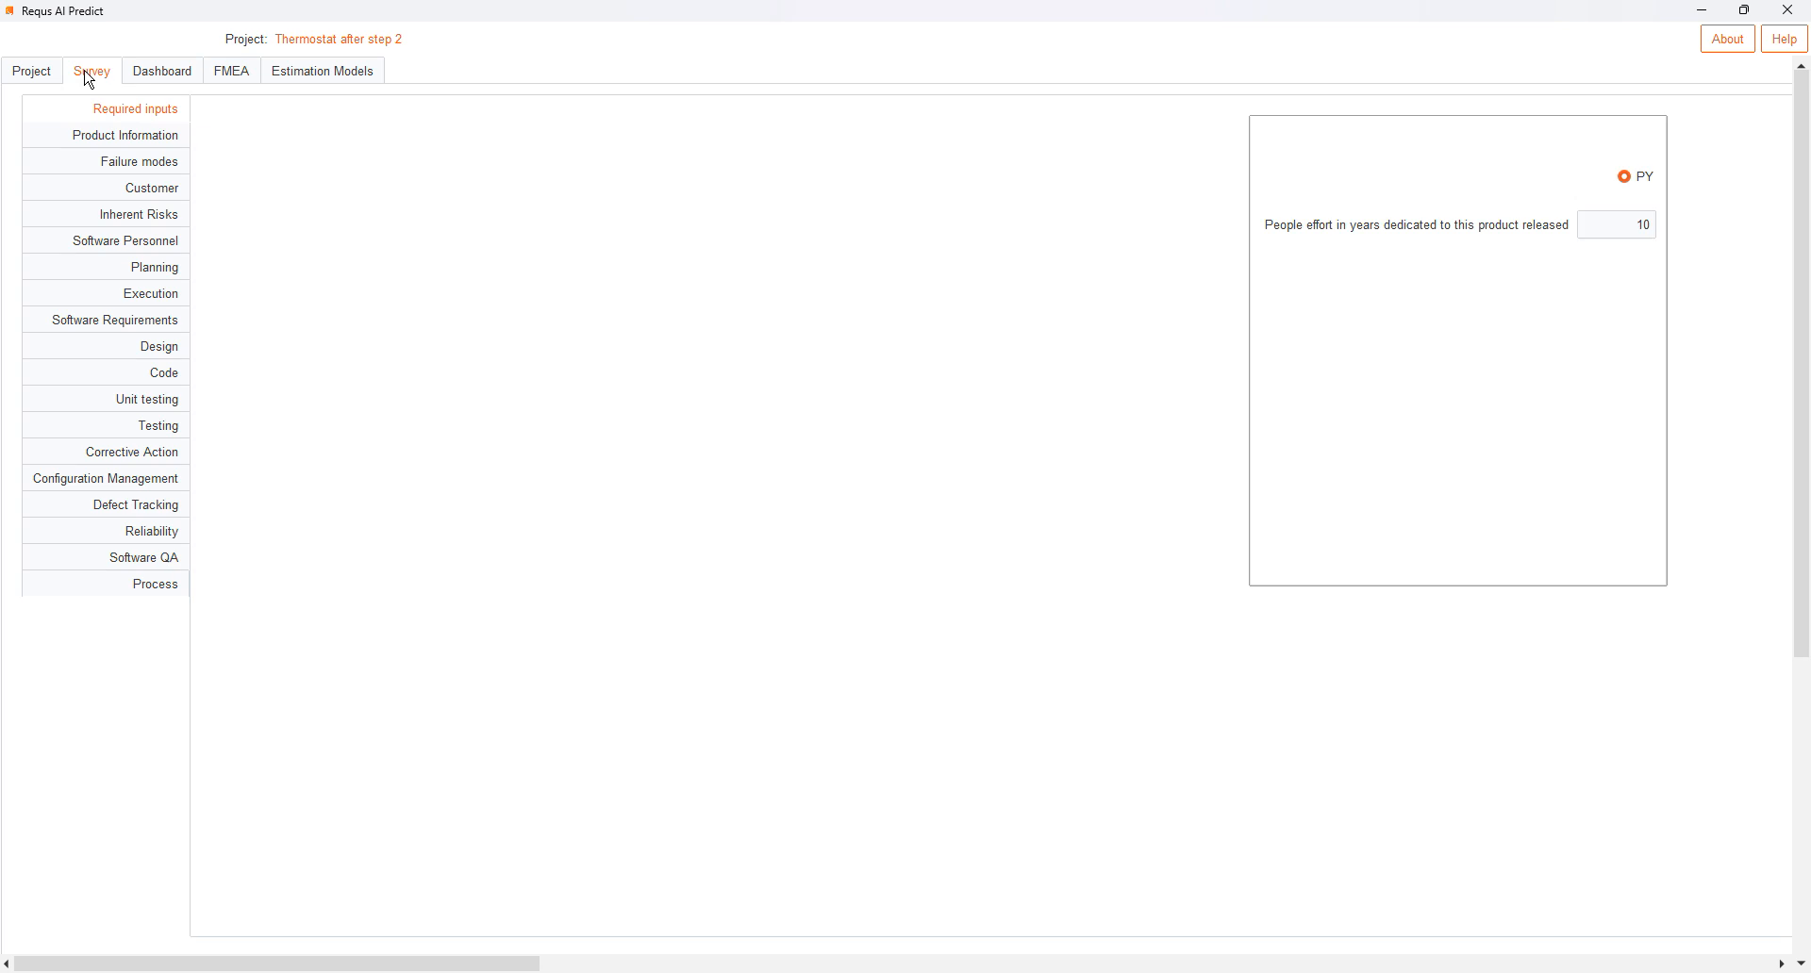
click(104, 140)
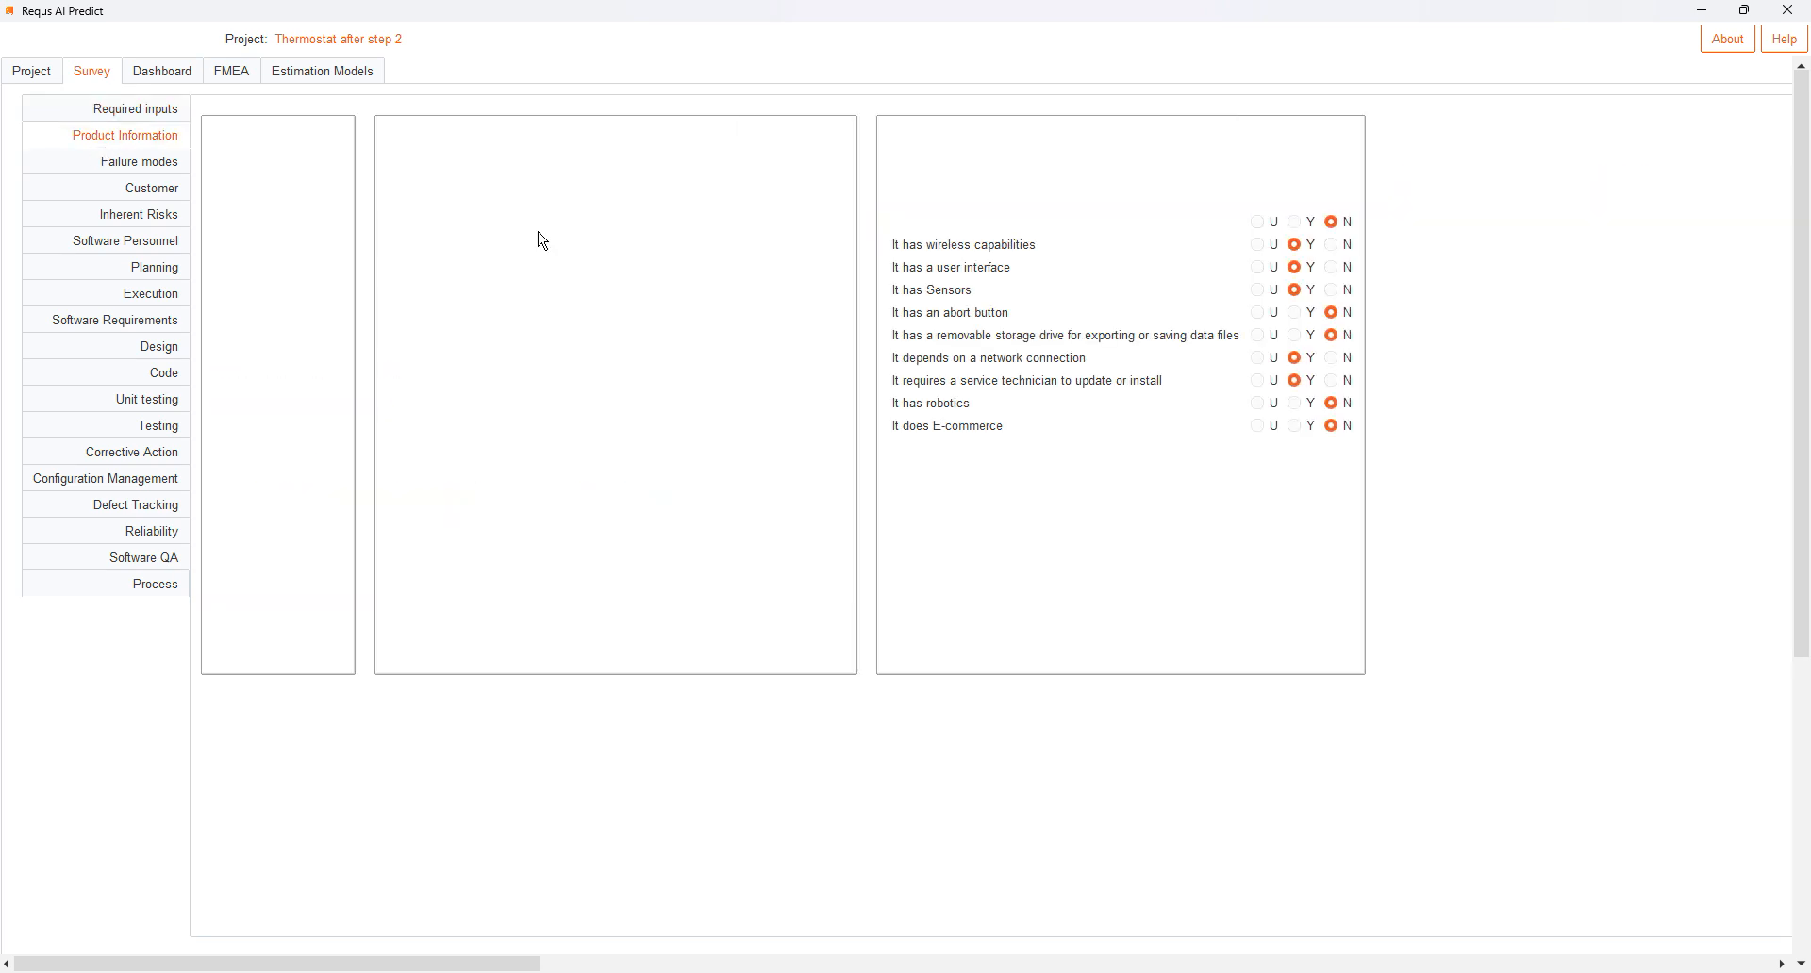
click(238, 71)
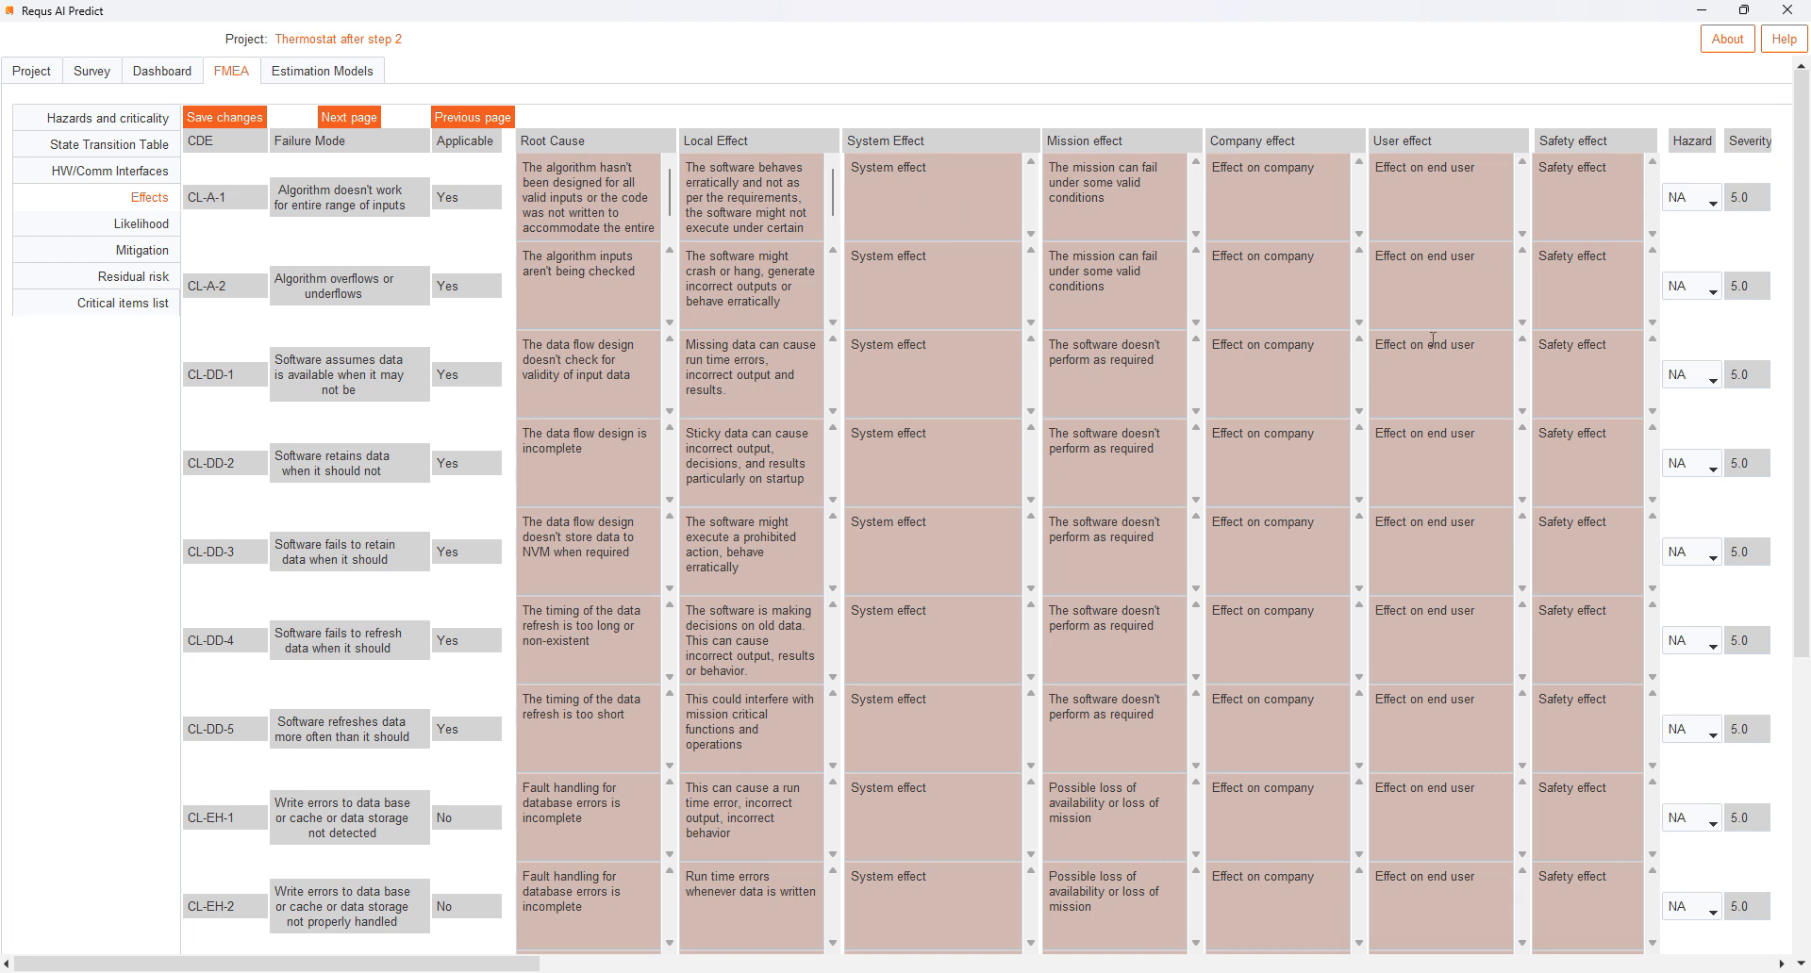
- Try hazards H1 and H5 for failure mode CL-A-1 in the effects table, and restore its hazard to NA
click(1717, 207)
click(1717, 207)
click(1688, 238)
click(1712, 203)
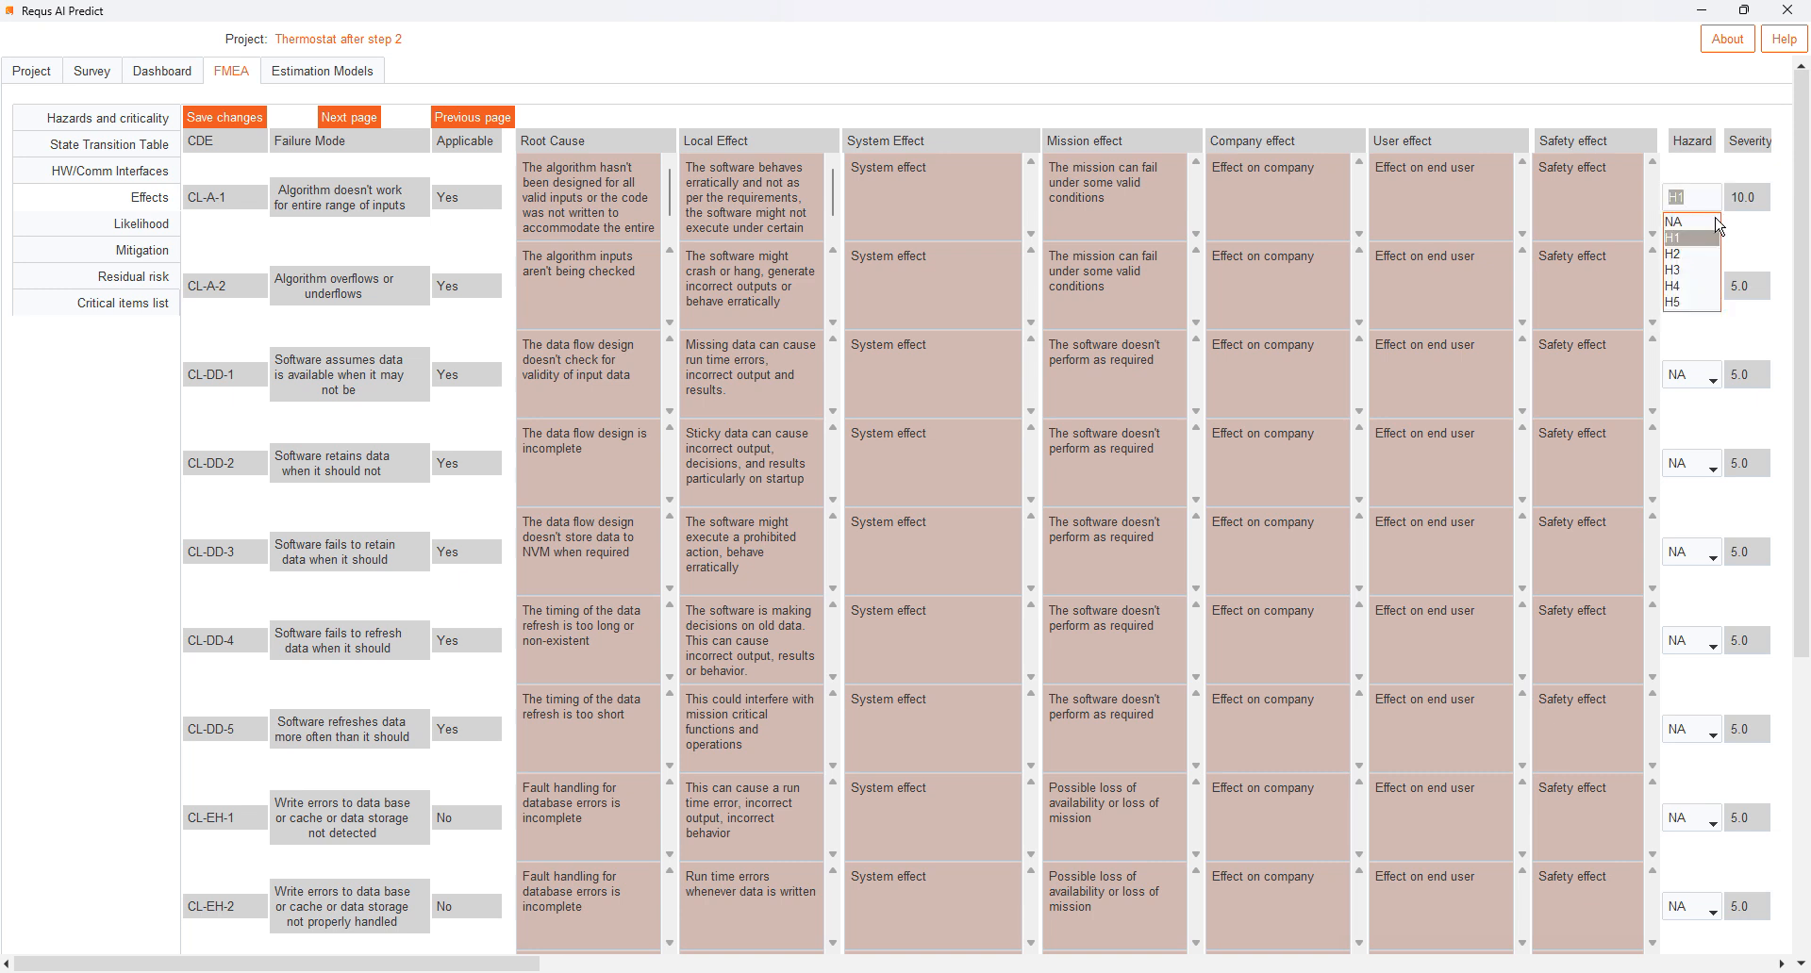
click(1690, 302)
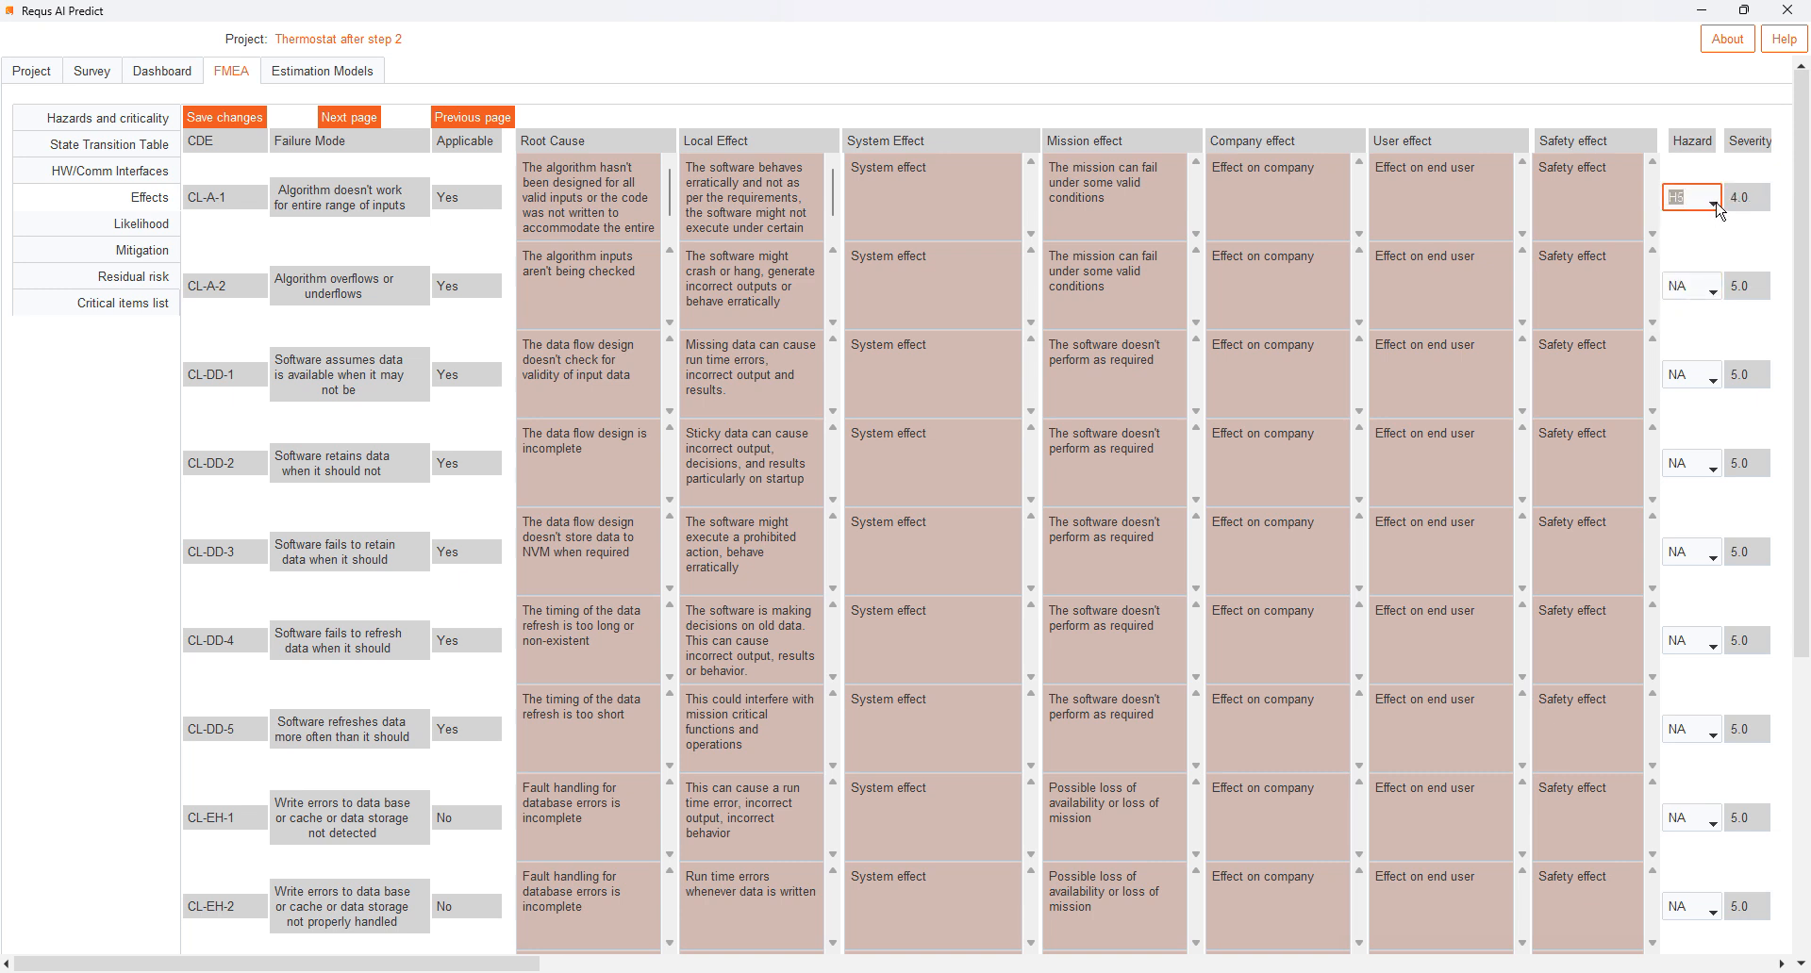
click(1713, 203)
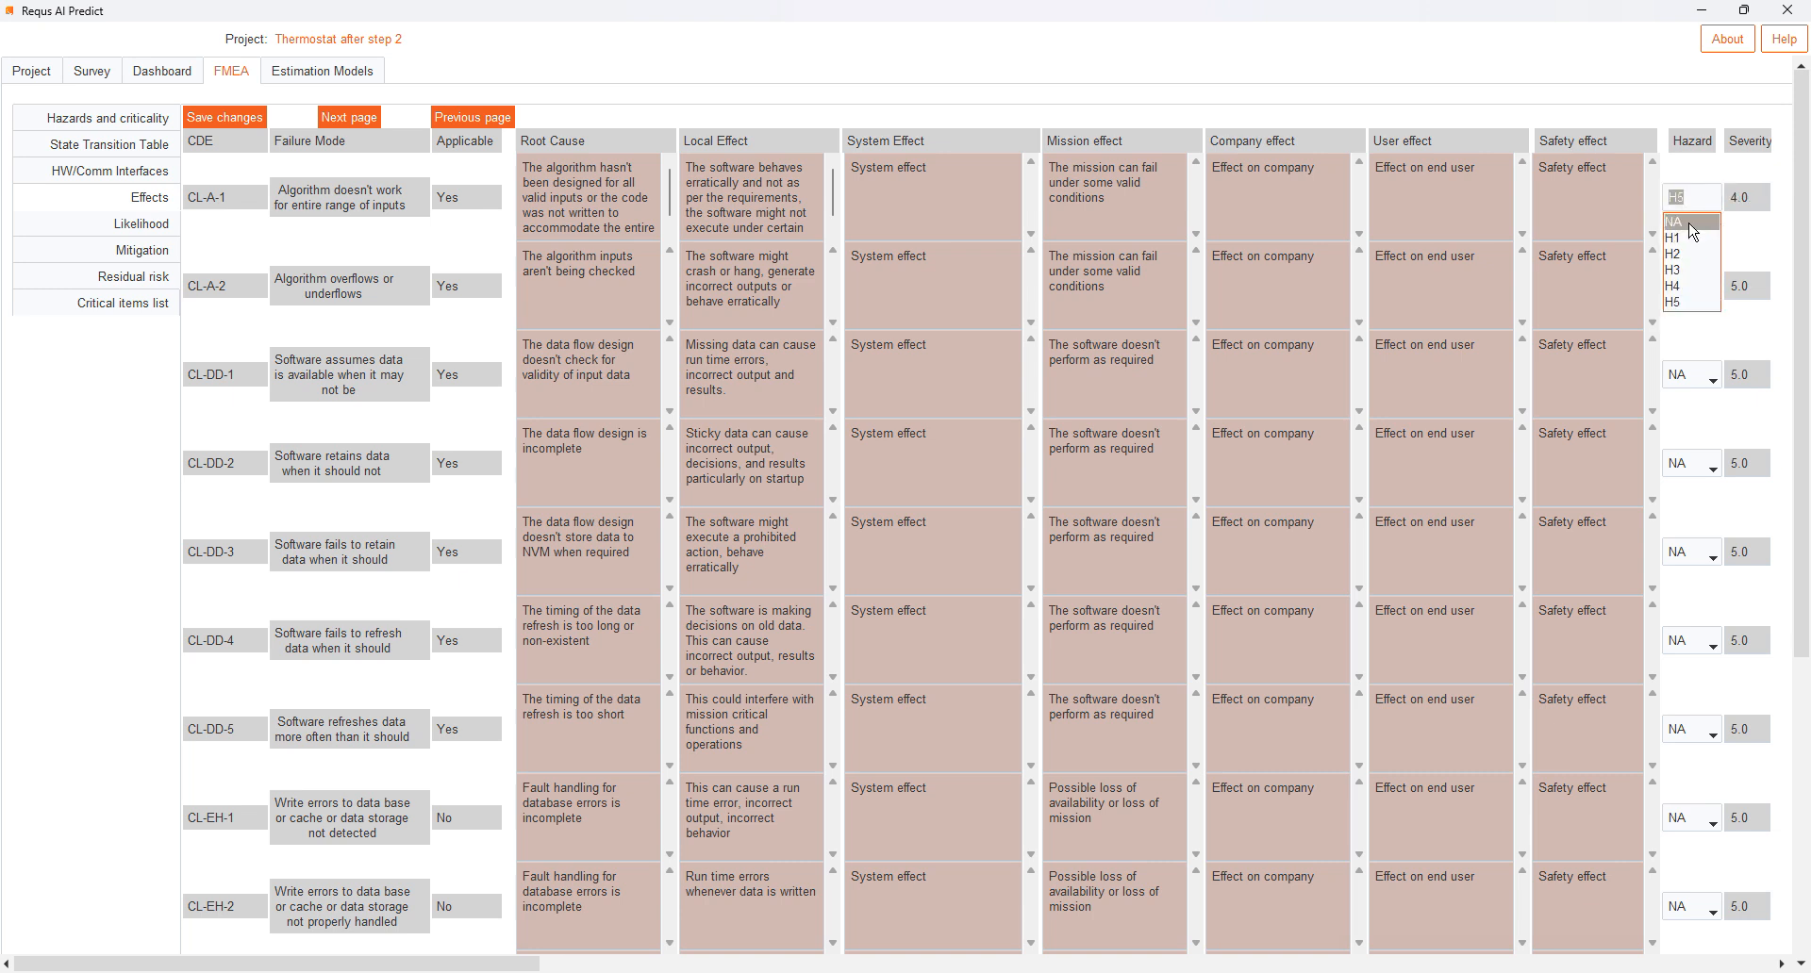
click(1675, 225)
click(1457, 206)
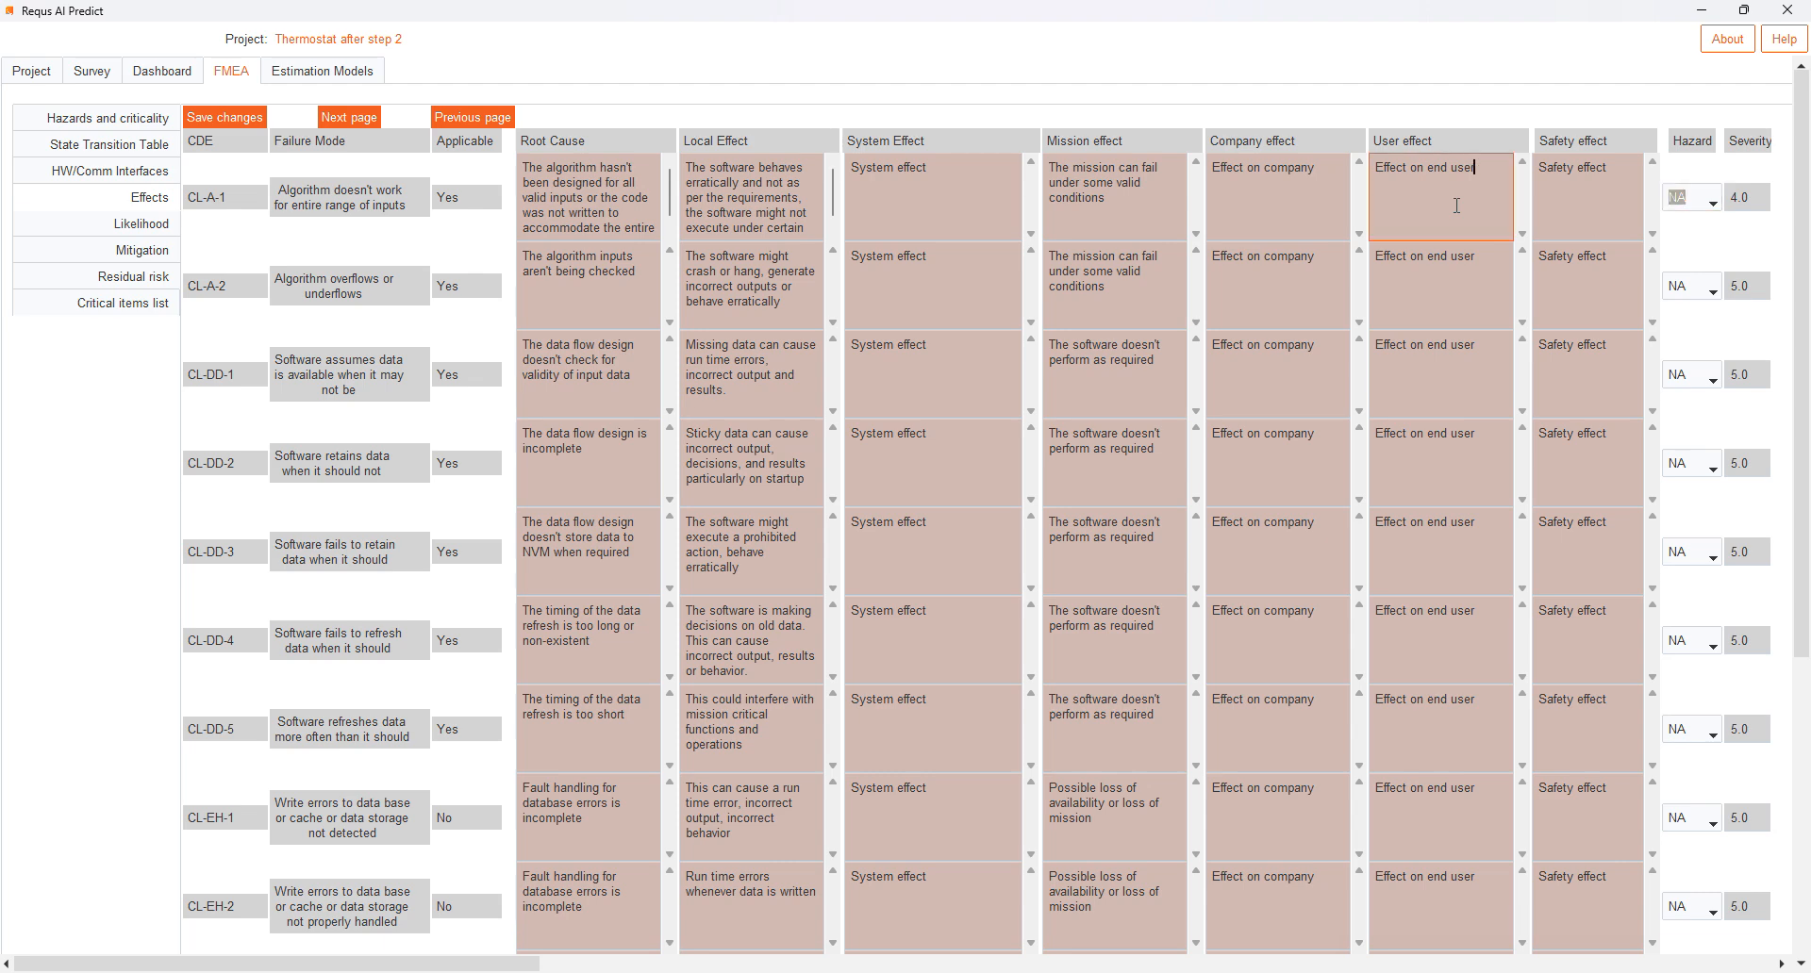
- Page forward through the effects to the TL-EH-1 rows and examine their root causes for each hardware component
click(344, 123)
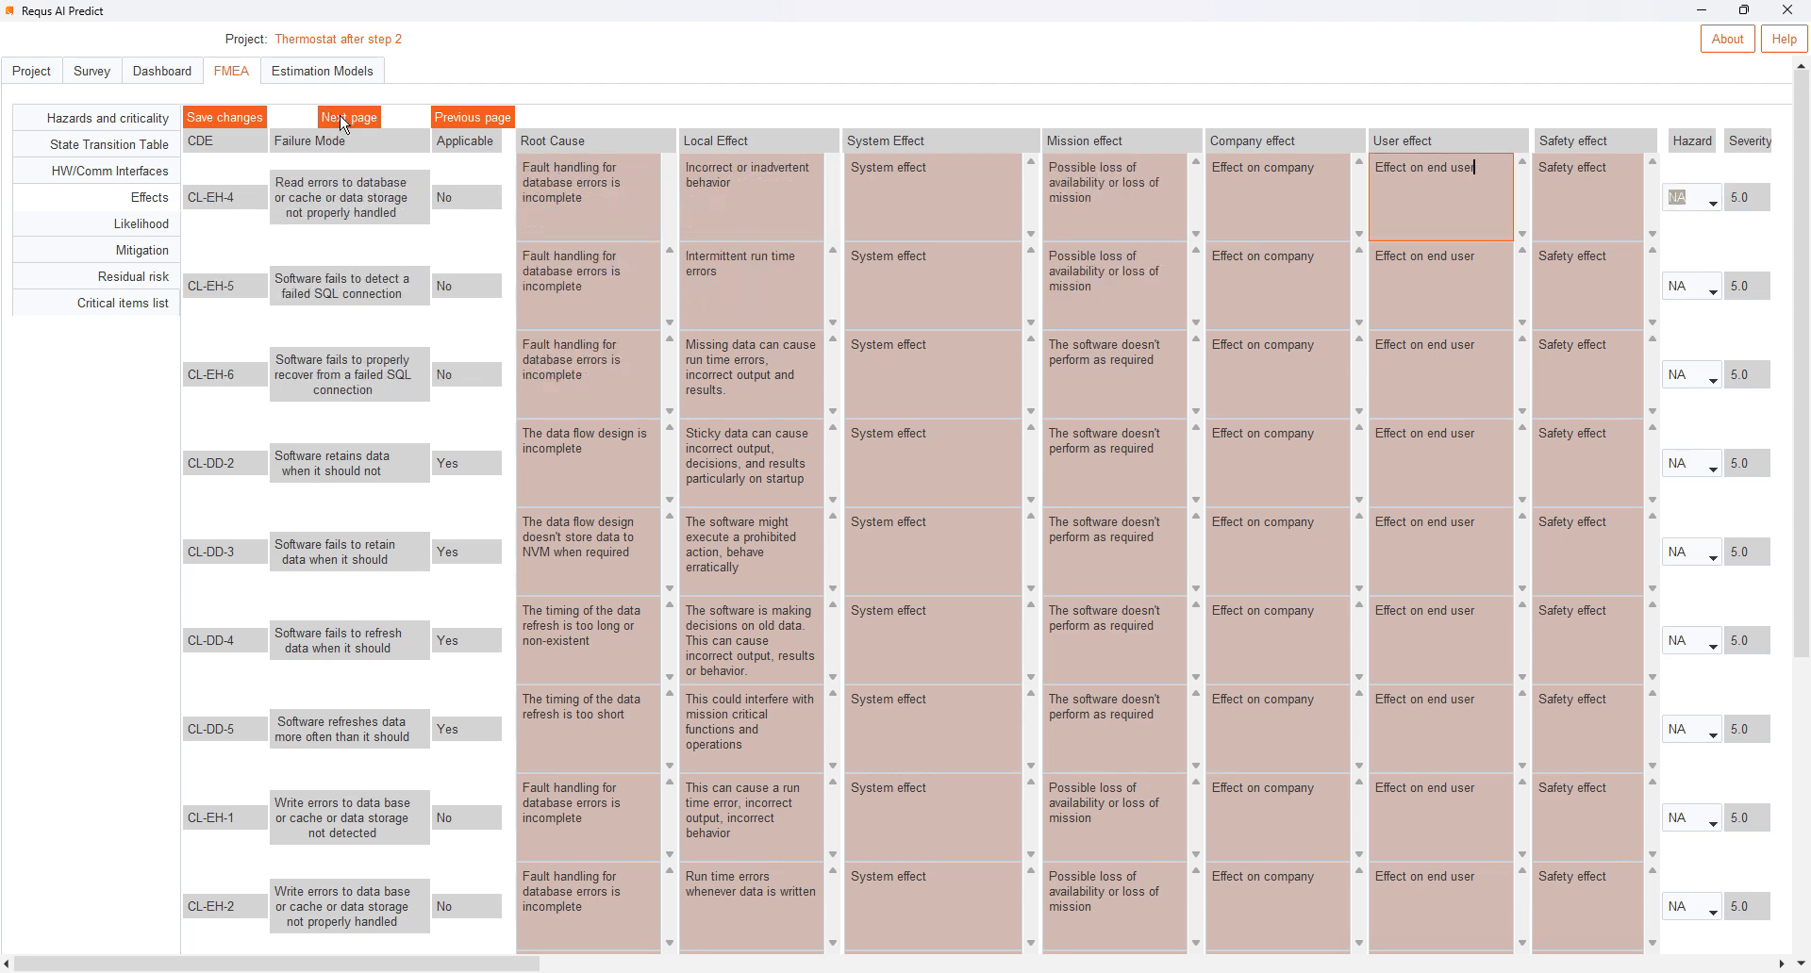
click(344, 123)
click(345, 122)
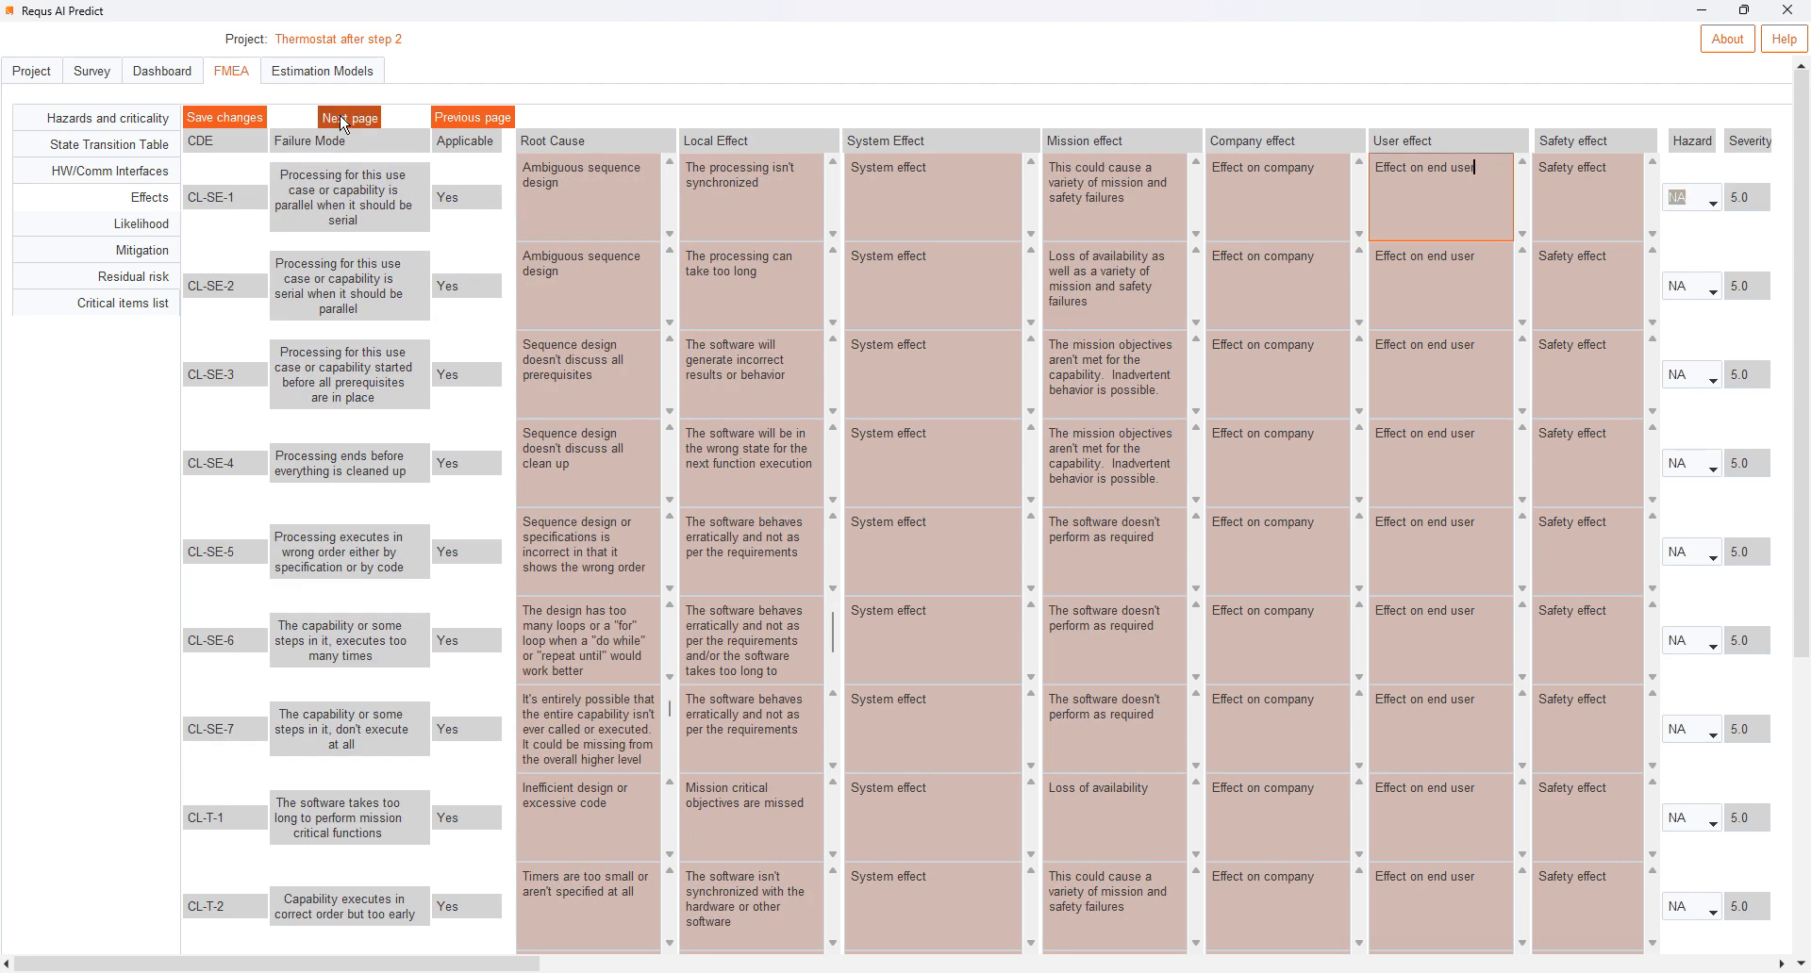
click(344, 123)
click(344, 122)
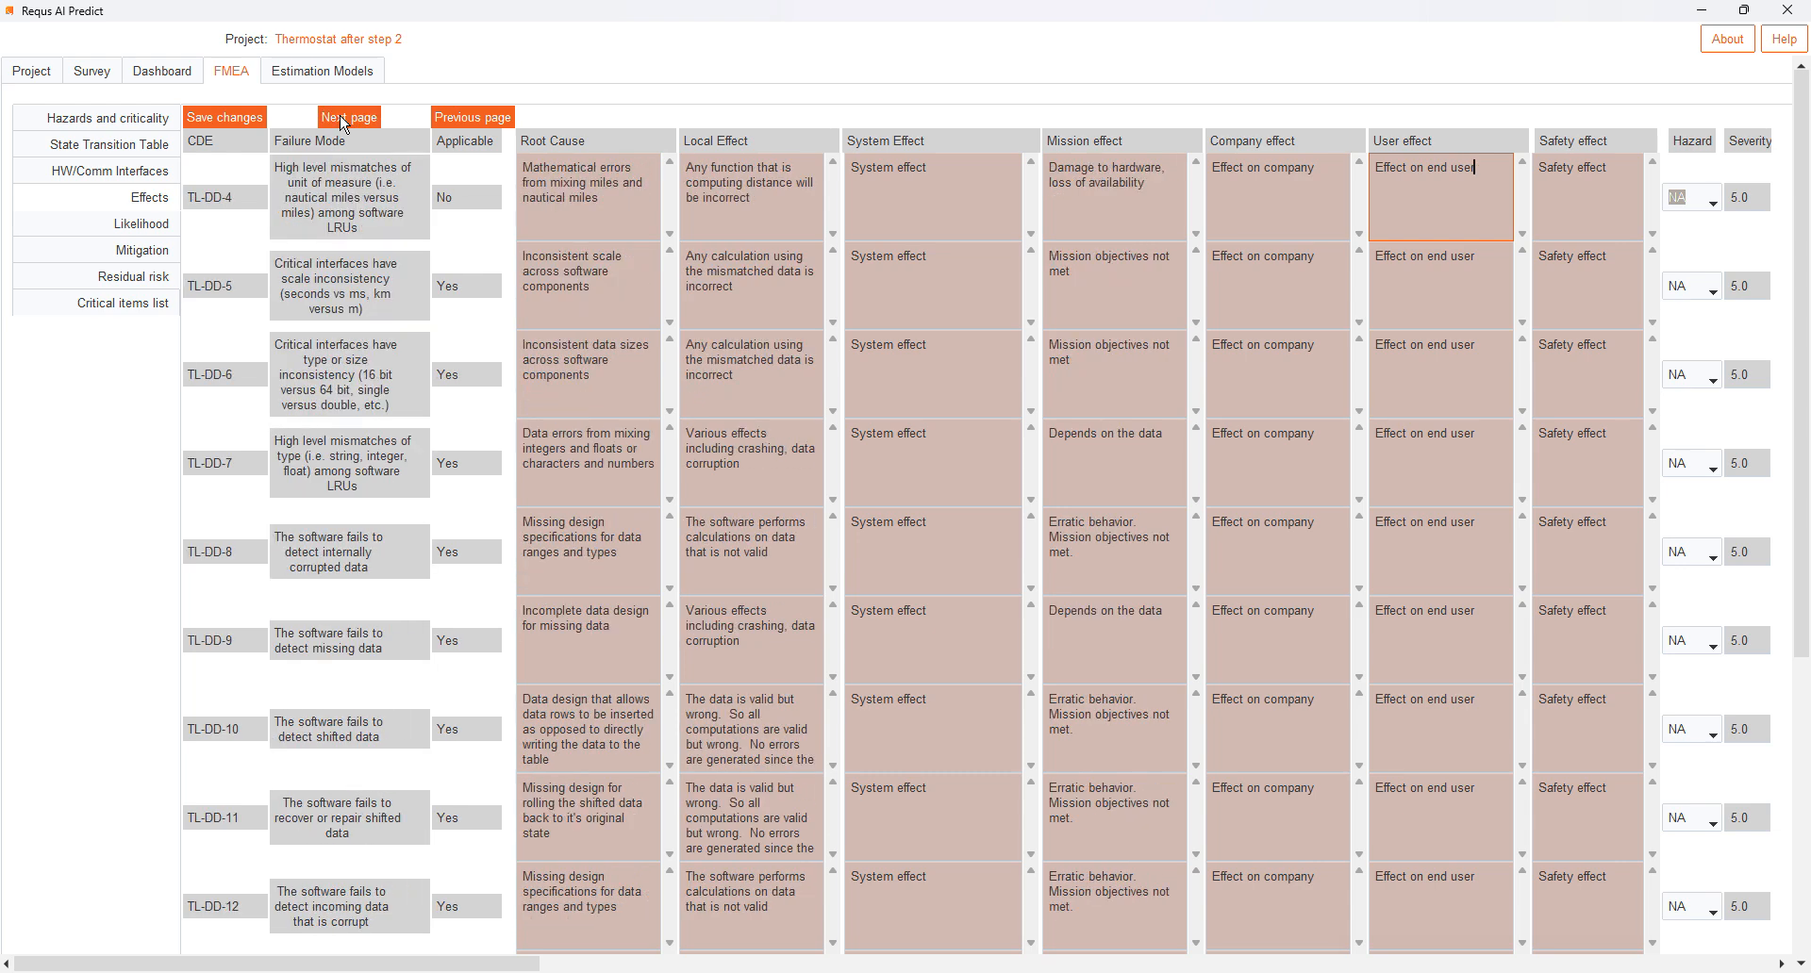
click(344, 123)
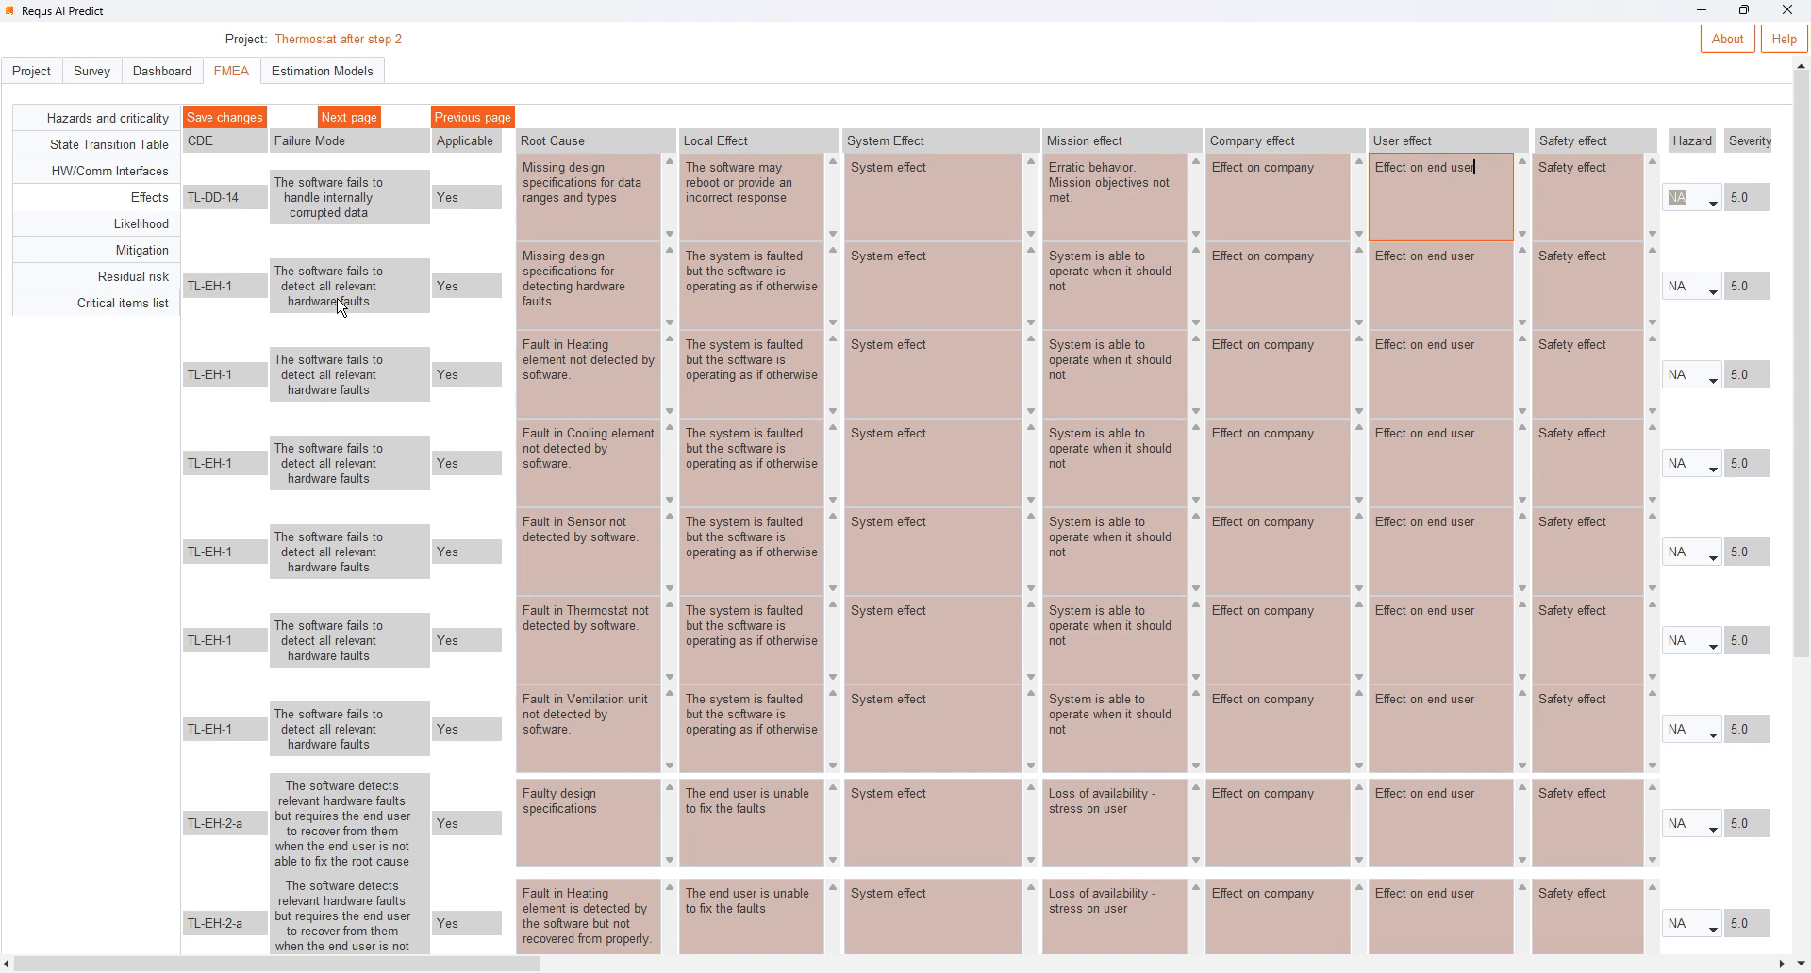
click(608, 381)
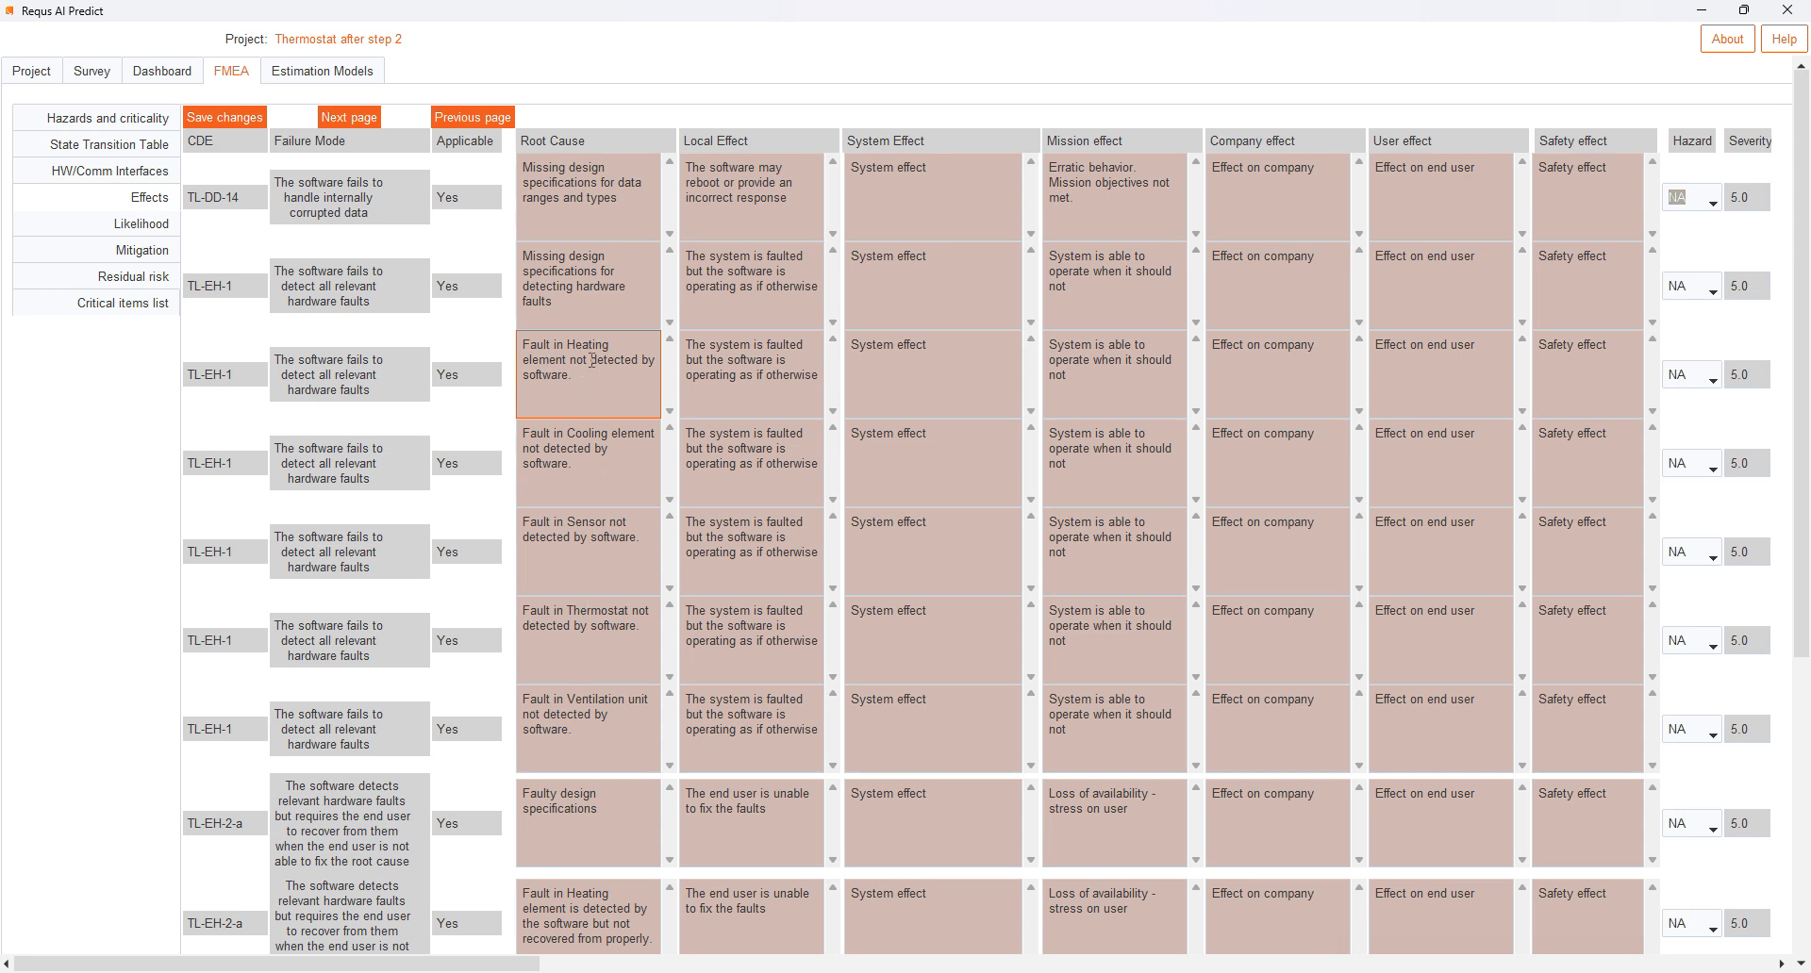
click(605, 738)
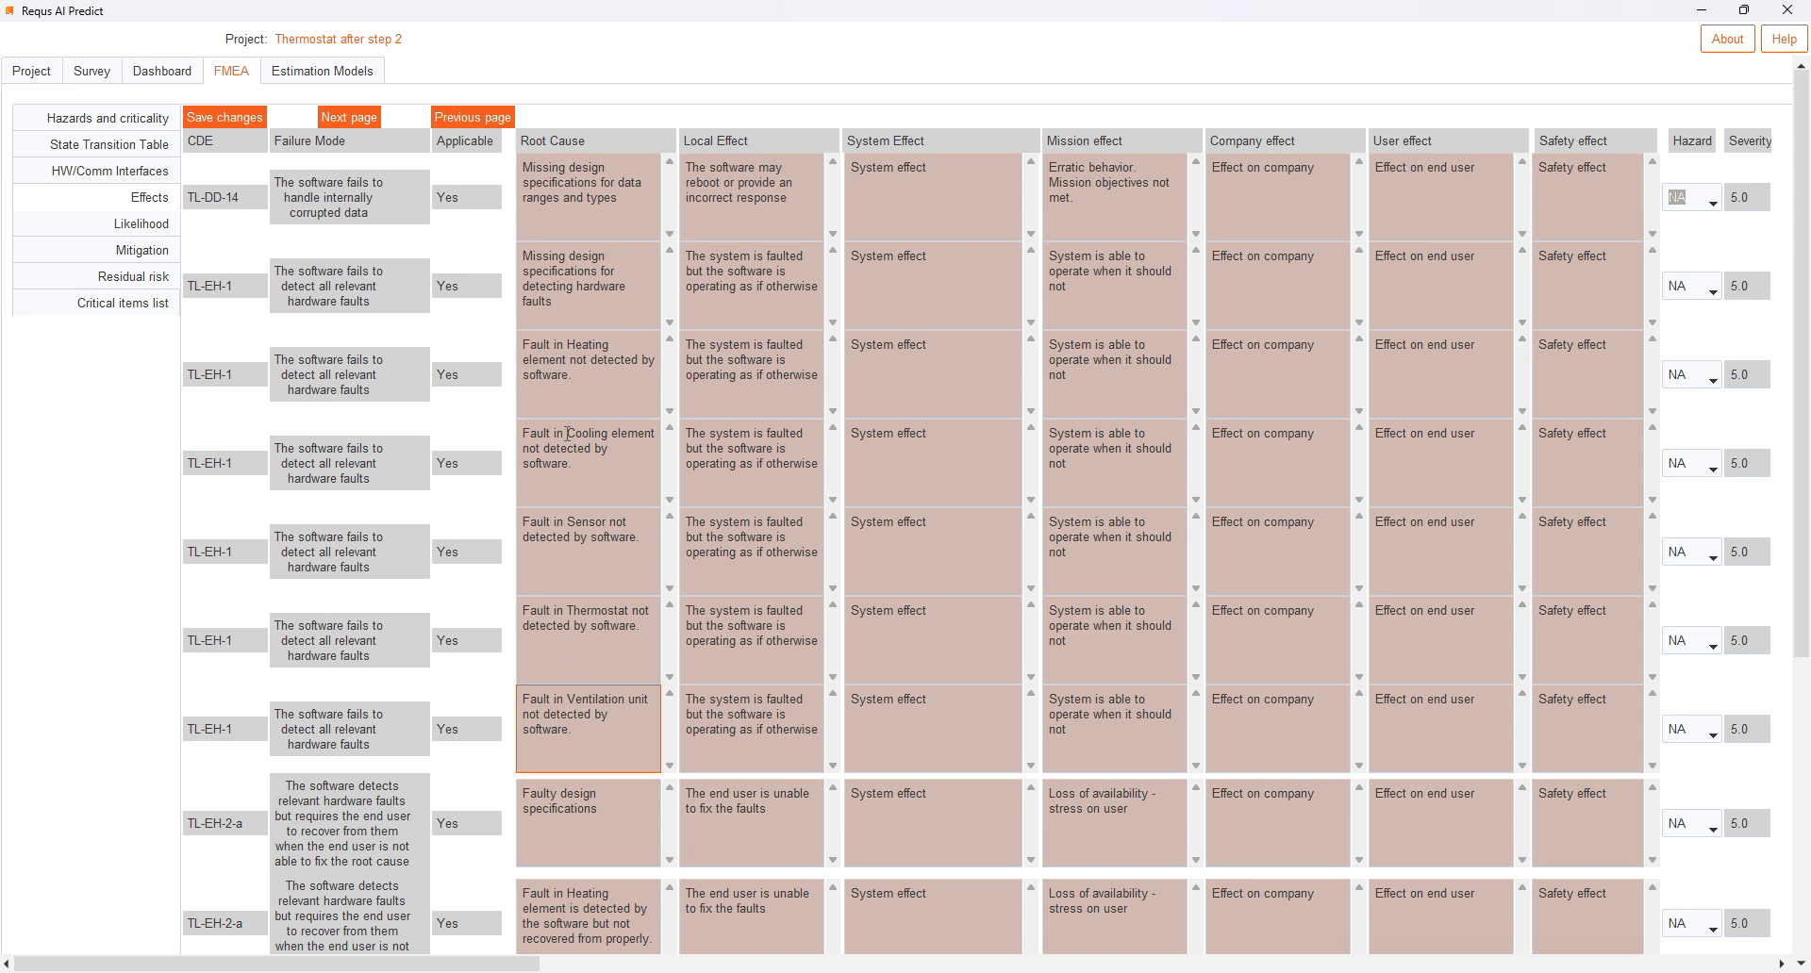
click(580, 466)
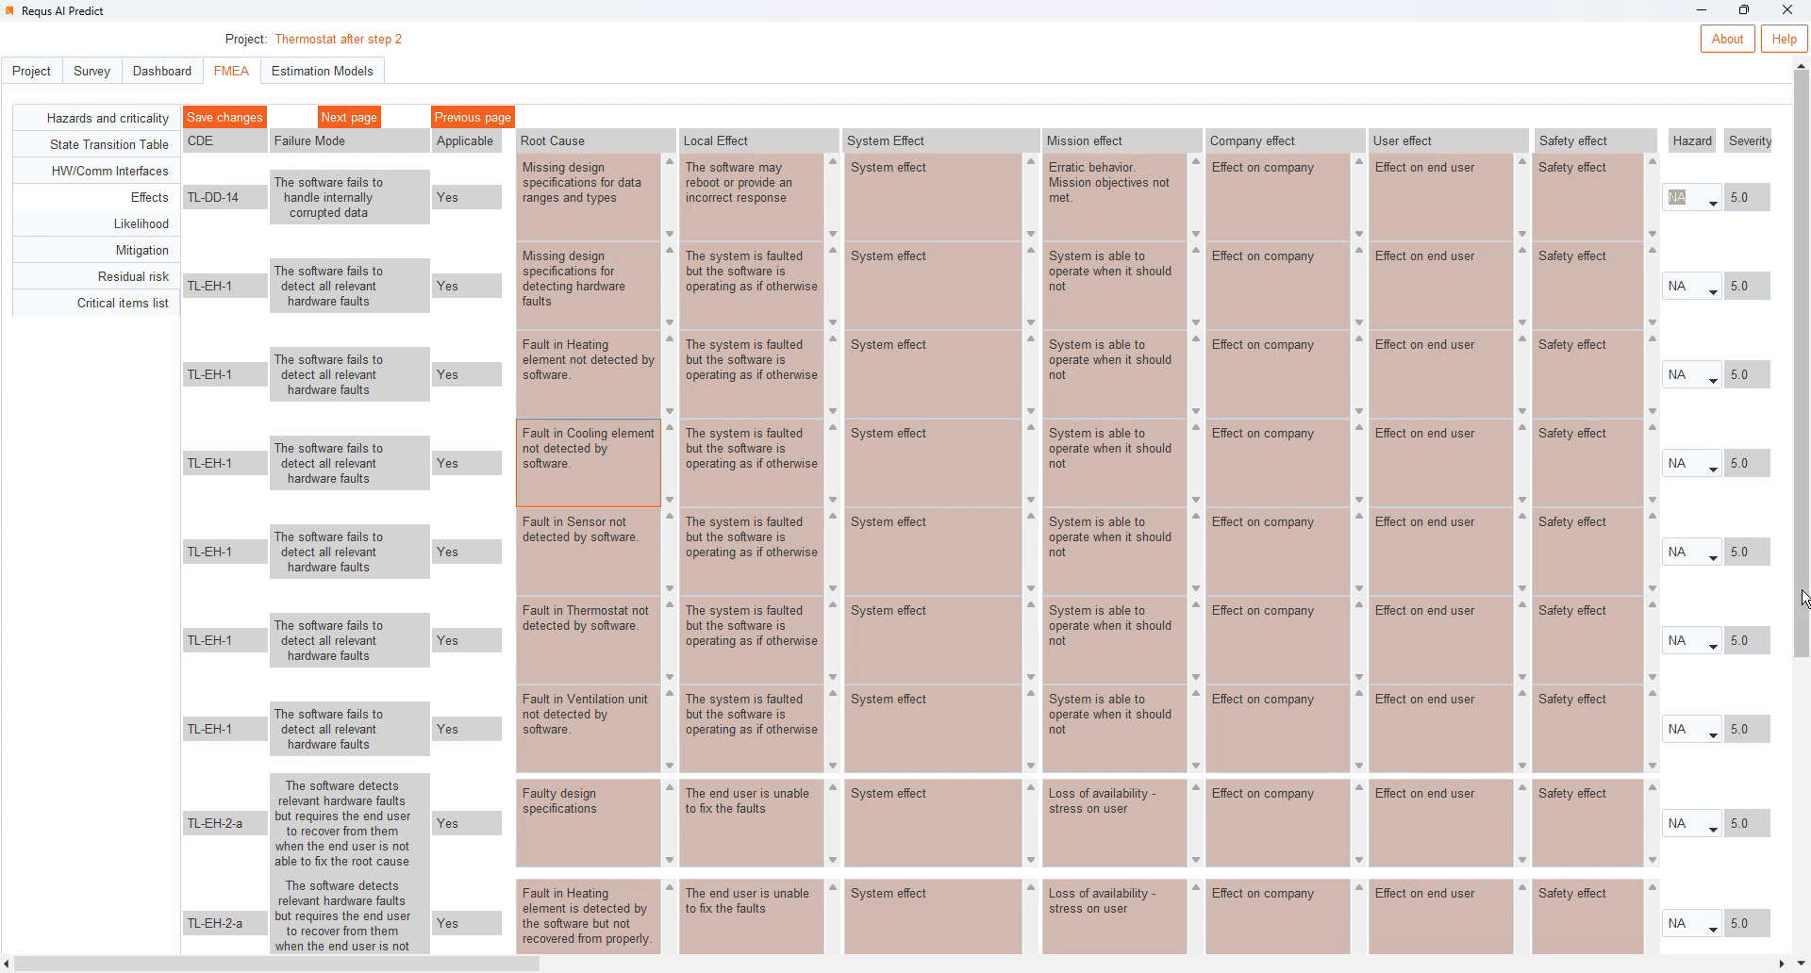
- Examine the root causes of the TL-EH-2-a failure mode rows, including the Heating element fault, and return to the start of the page
drag(1804, 599, 1803, 845)
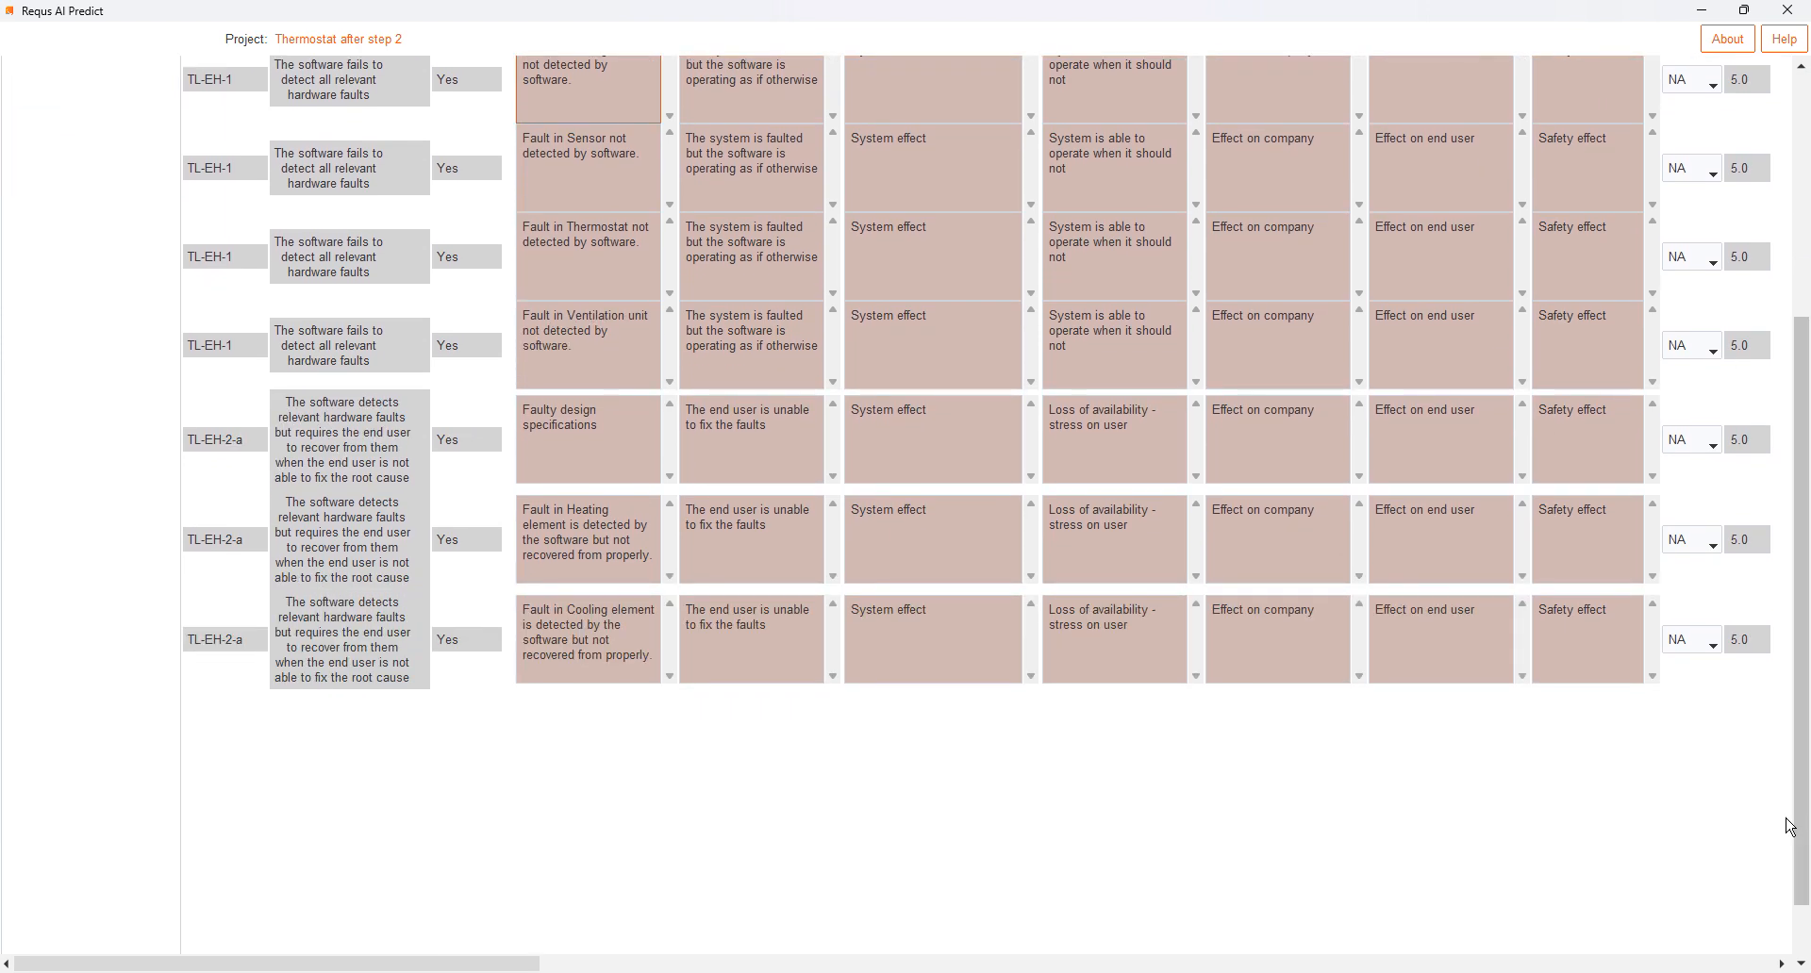
click(606, 425)
click(619, 539)
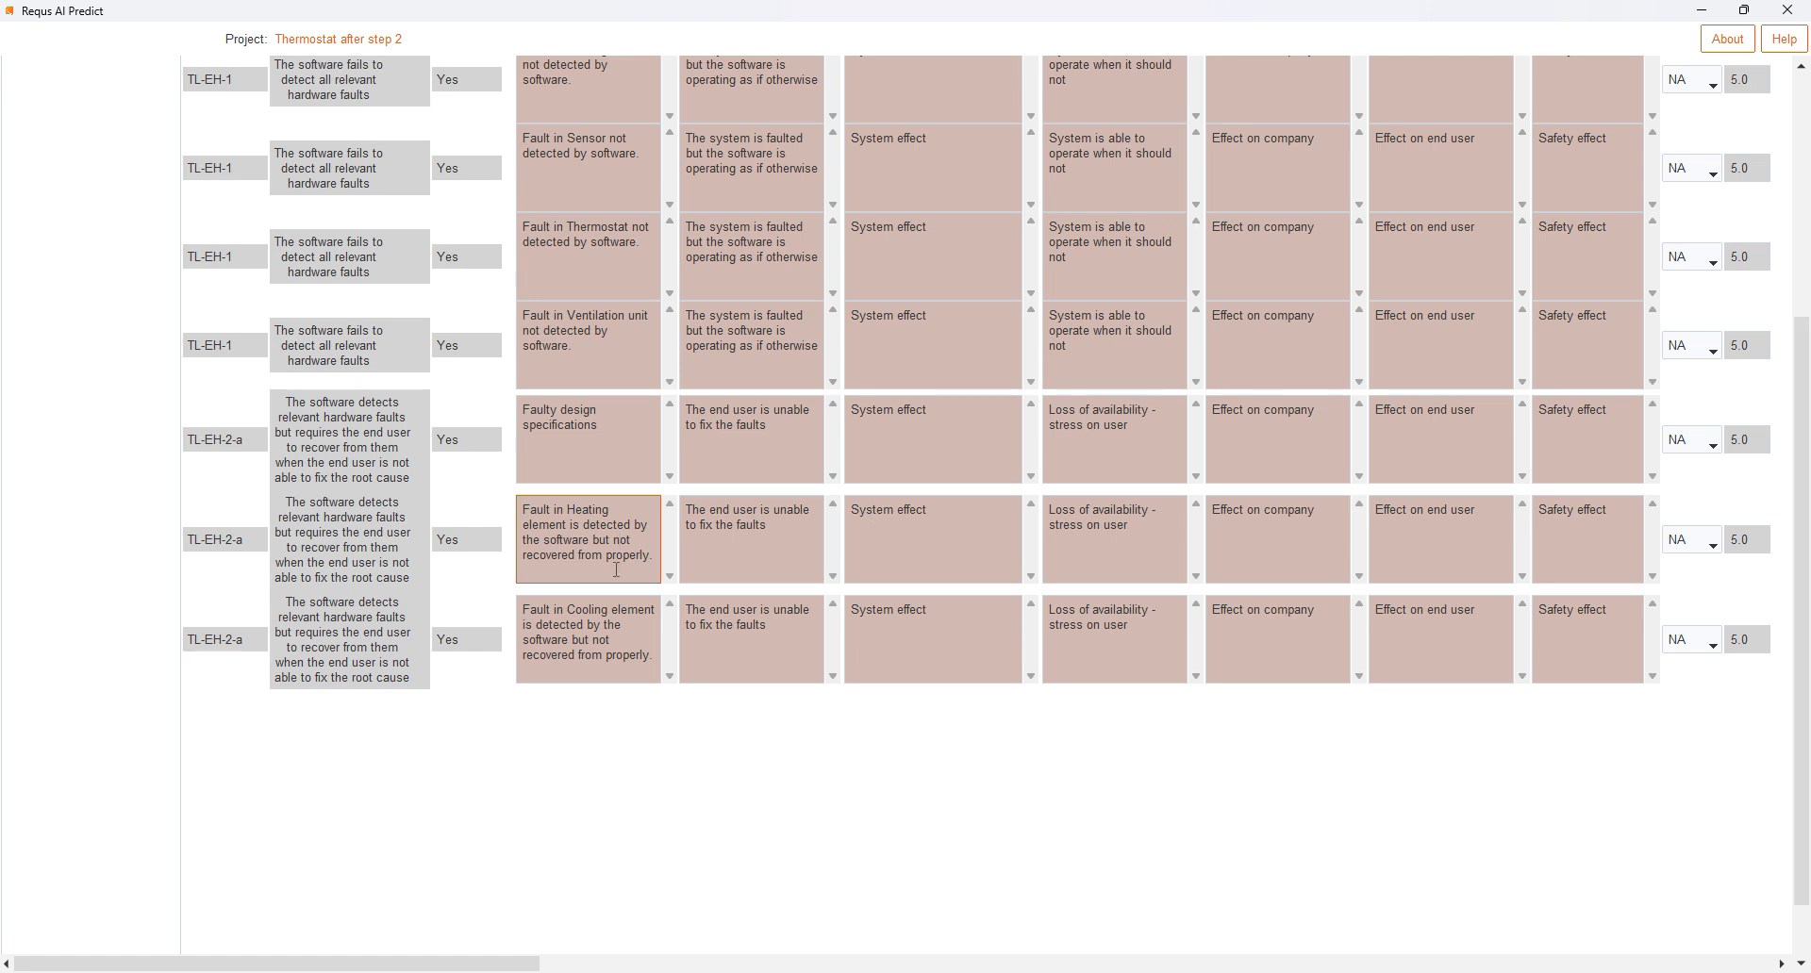
click(591, 556)
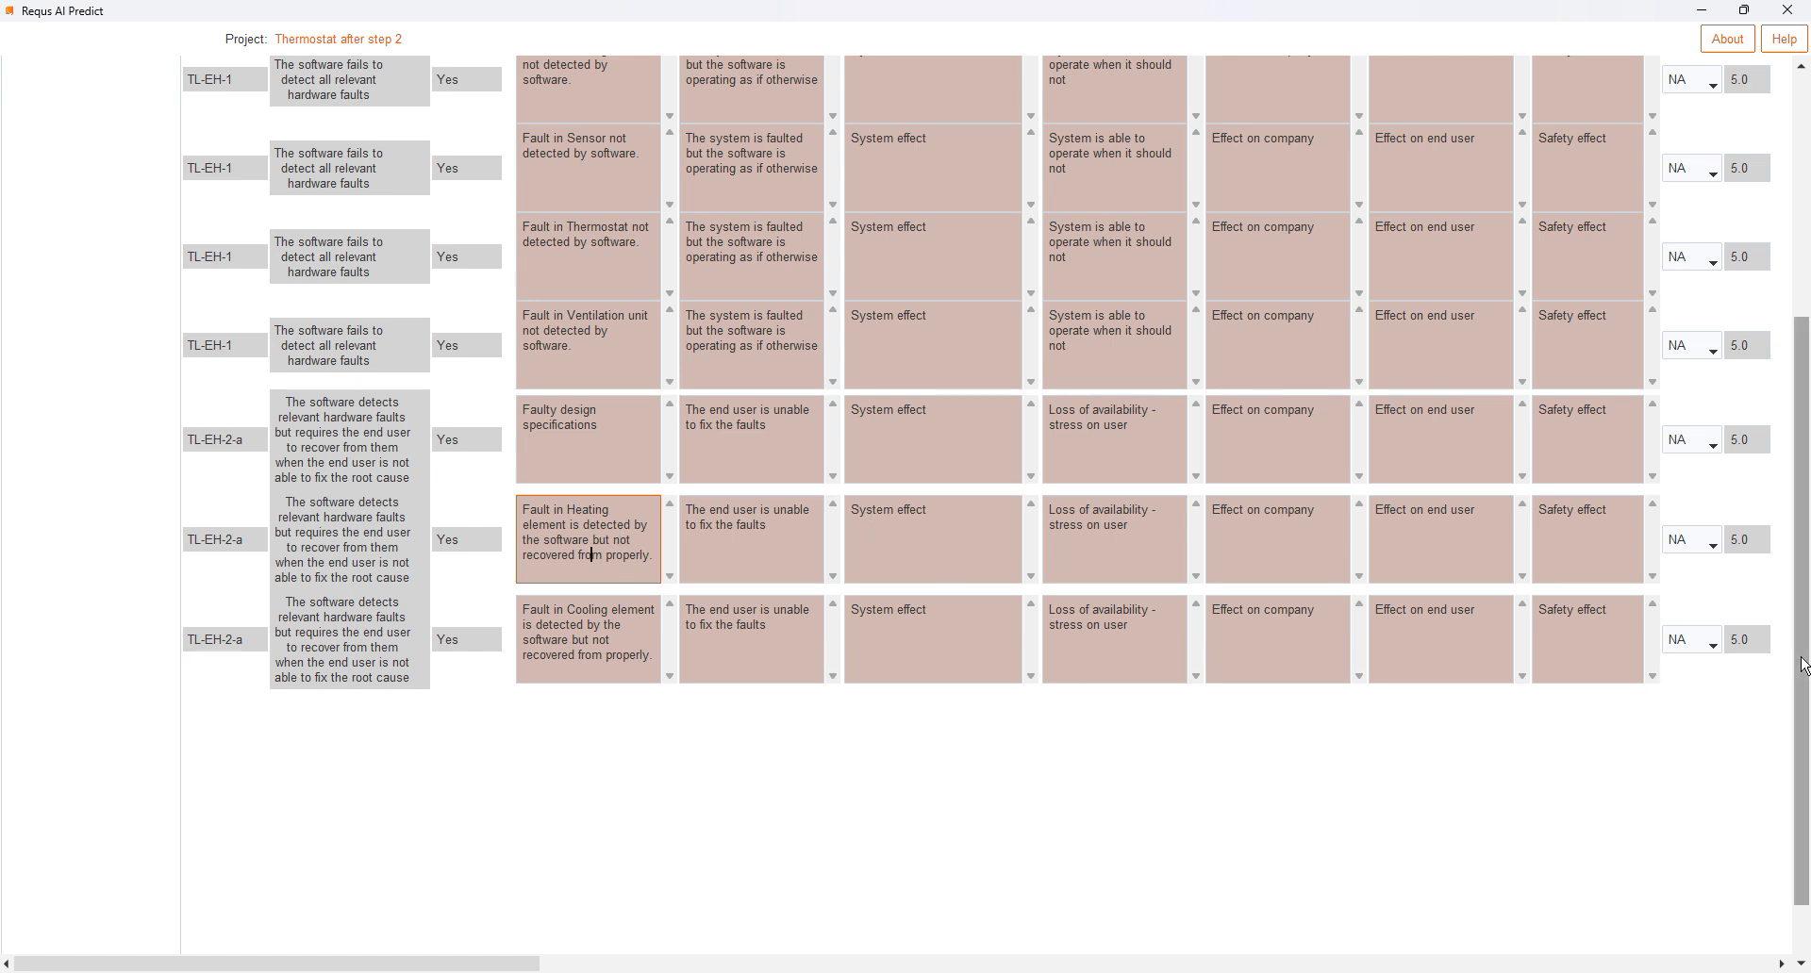
drag(1803, 666, 1764, 405)
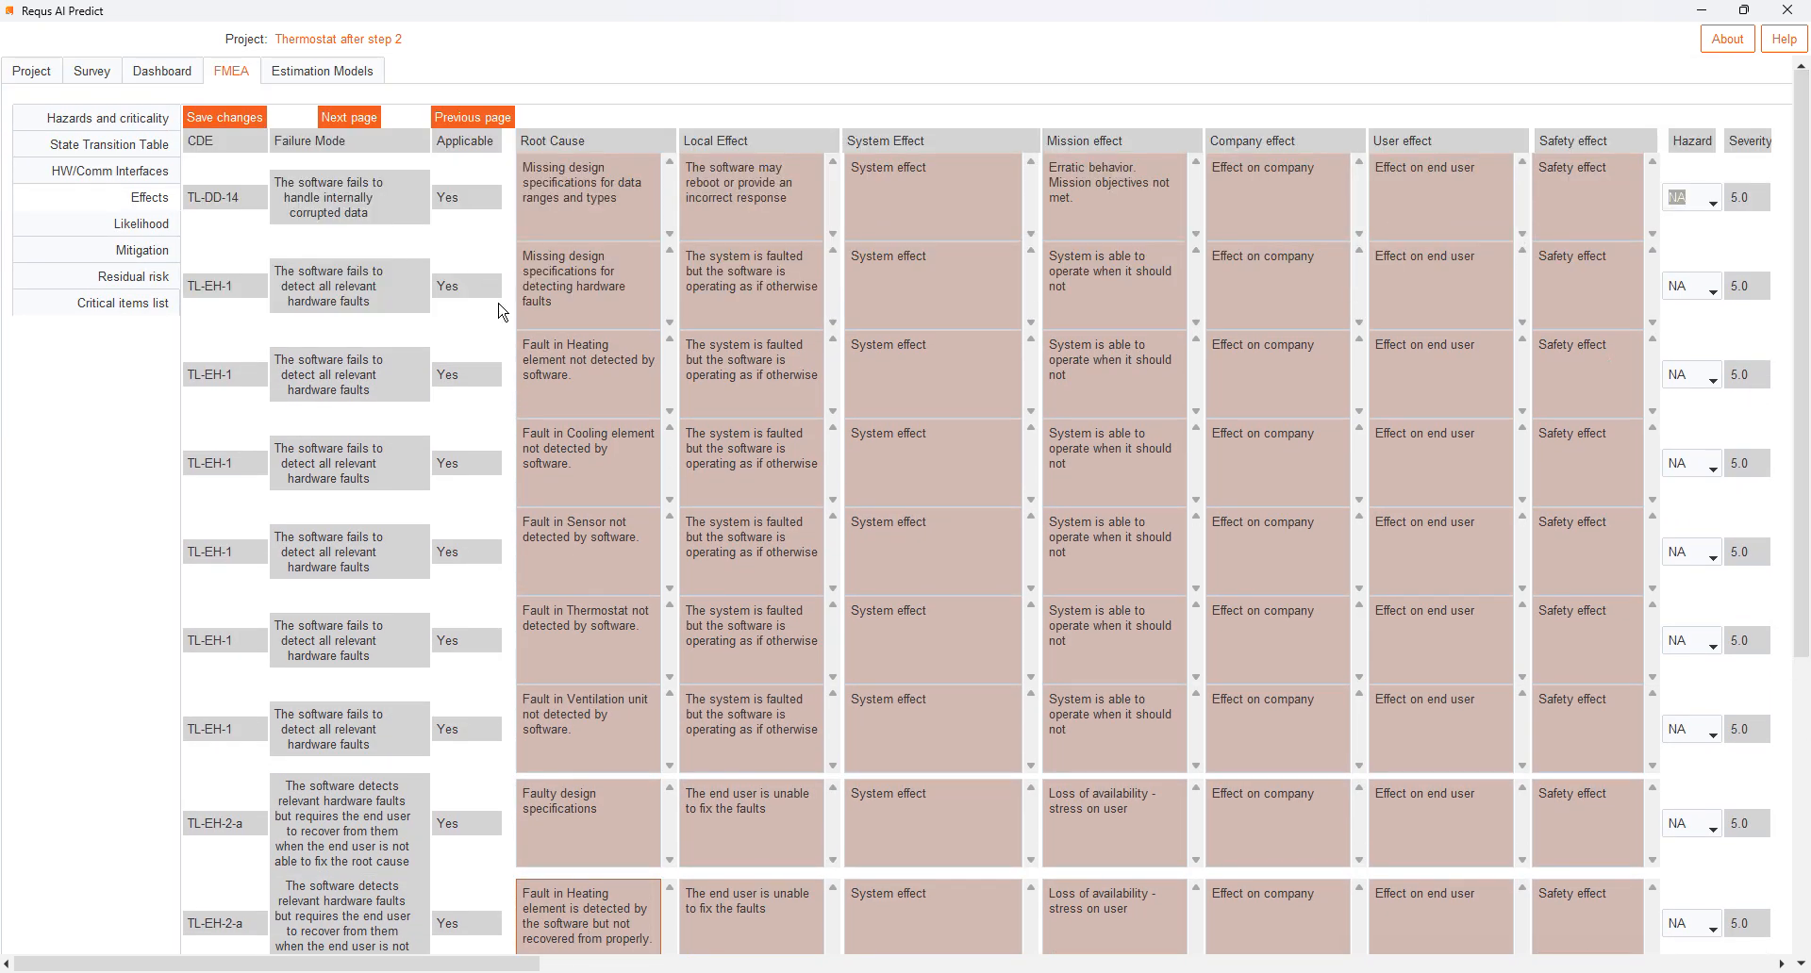
- Advance to the next page of effects and examine the root causes of the remaining TL-EH-2-a rows and TL-EH-2-c
click(341, 118)
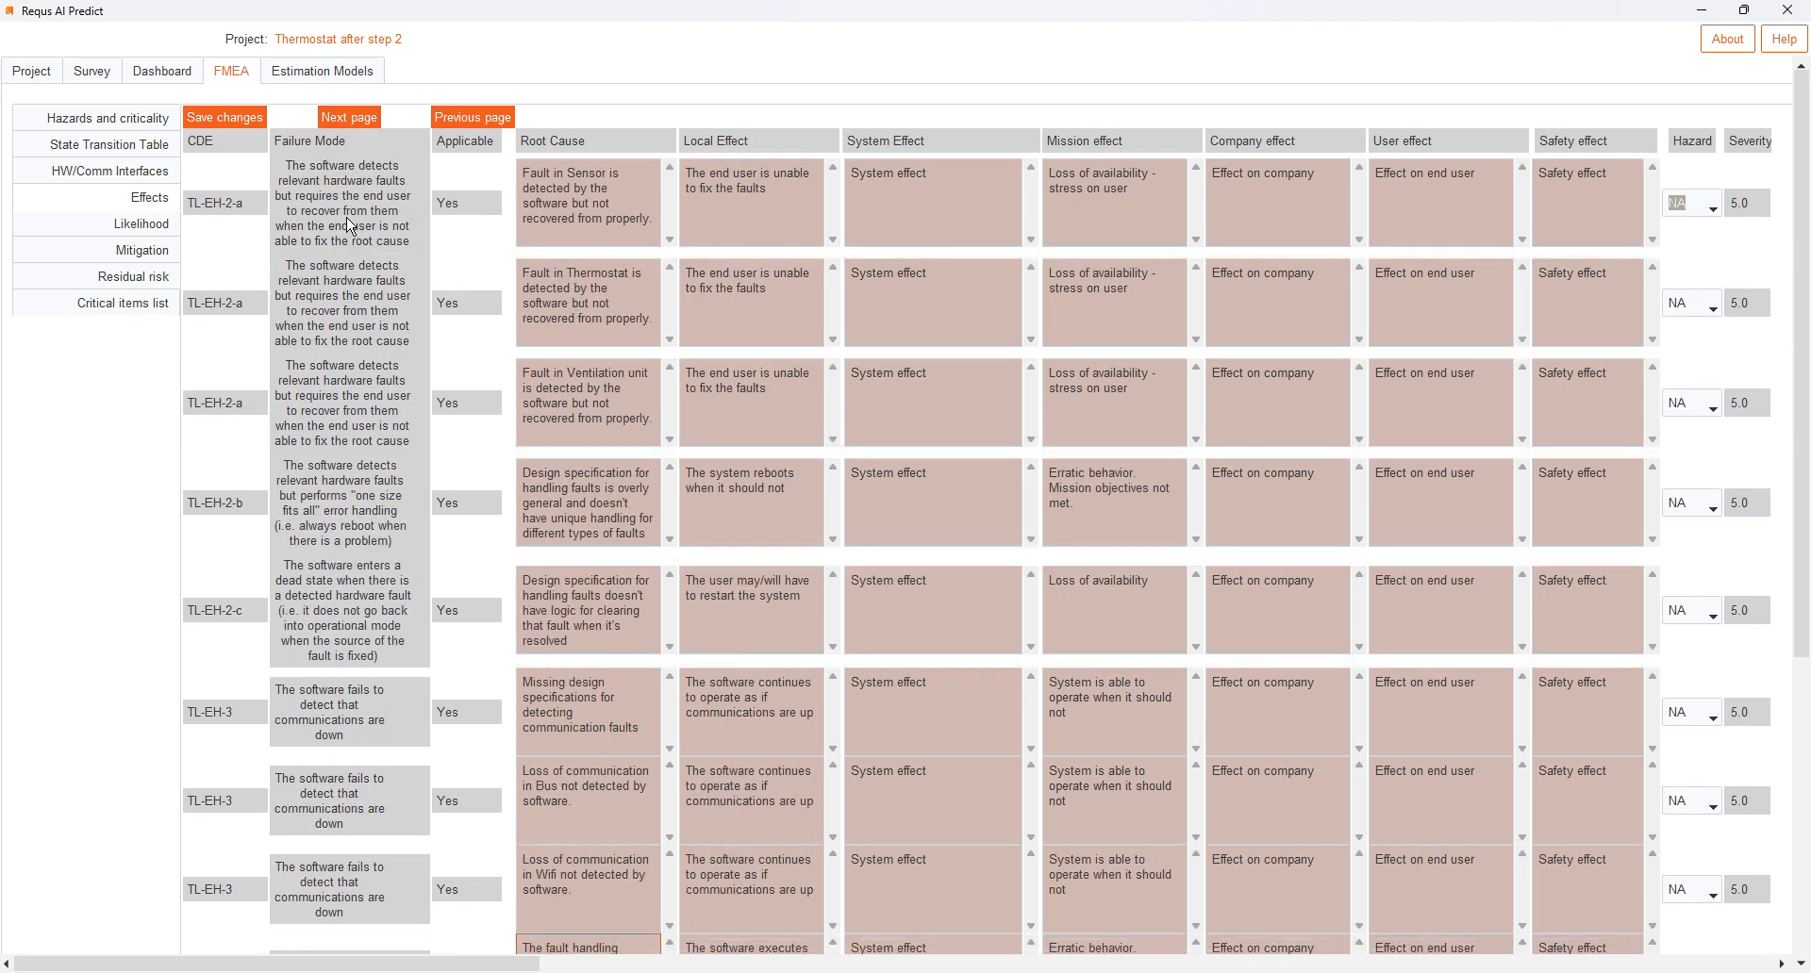
click(613, 431)
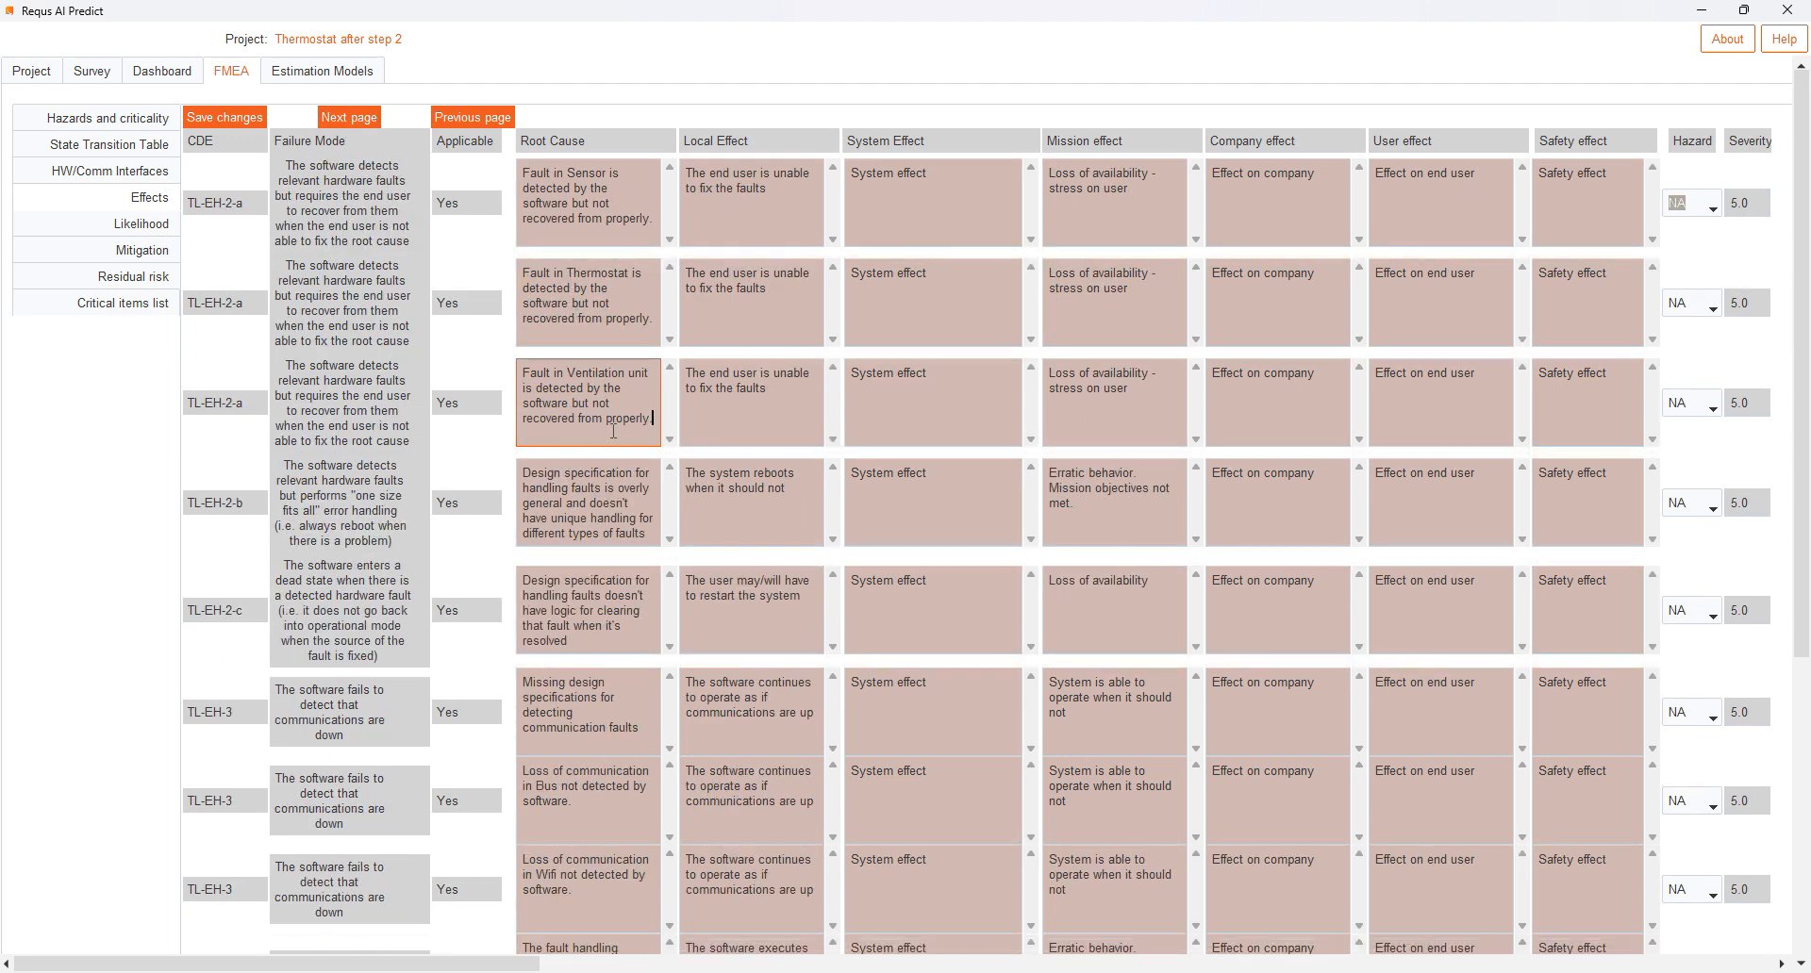
click(584, 647)
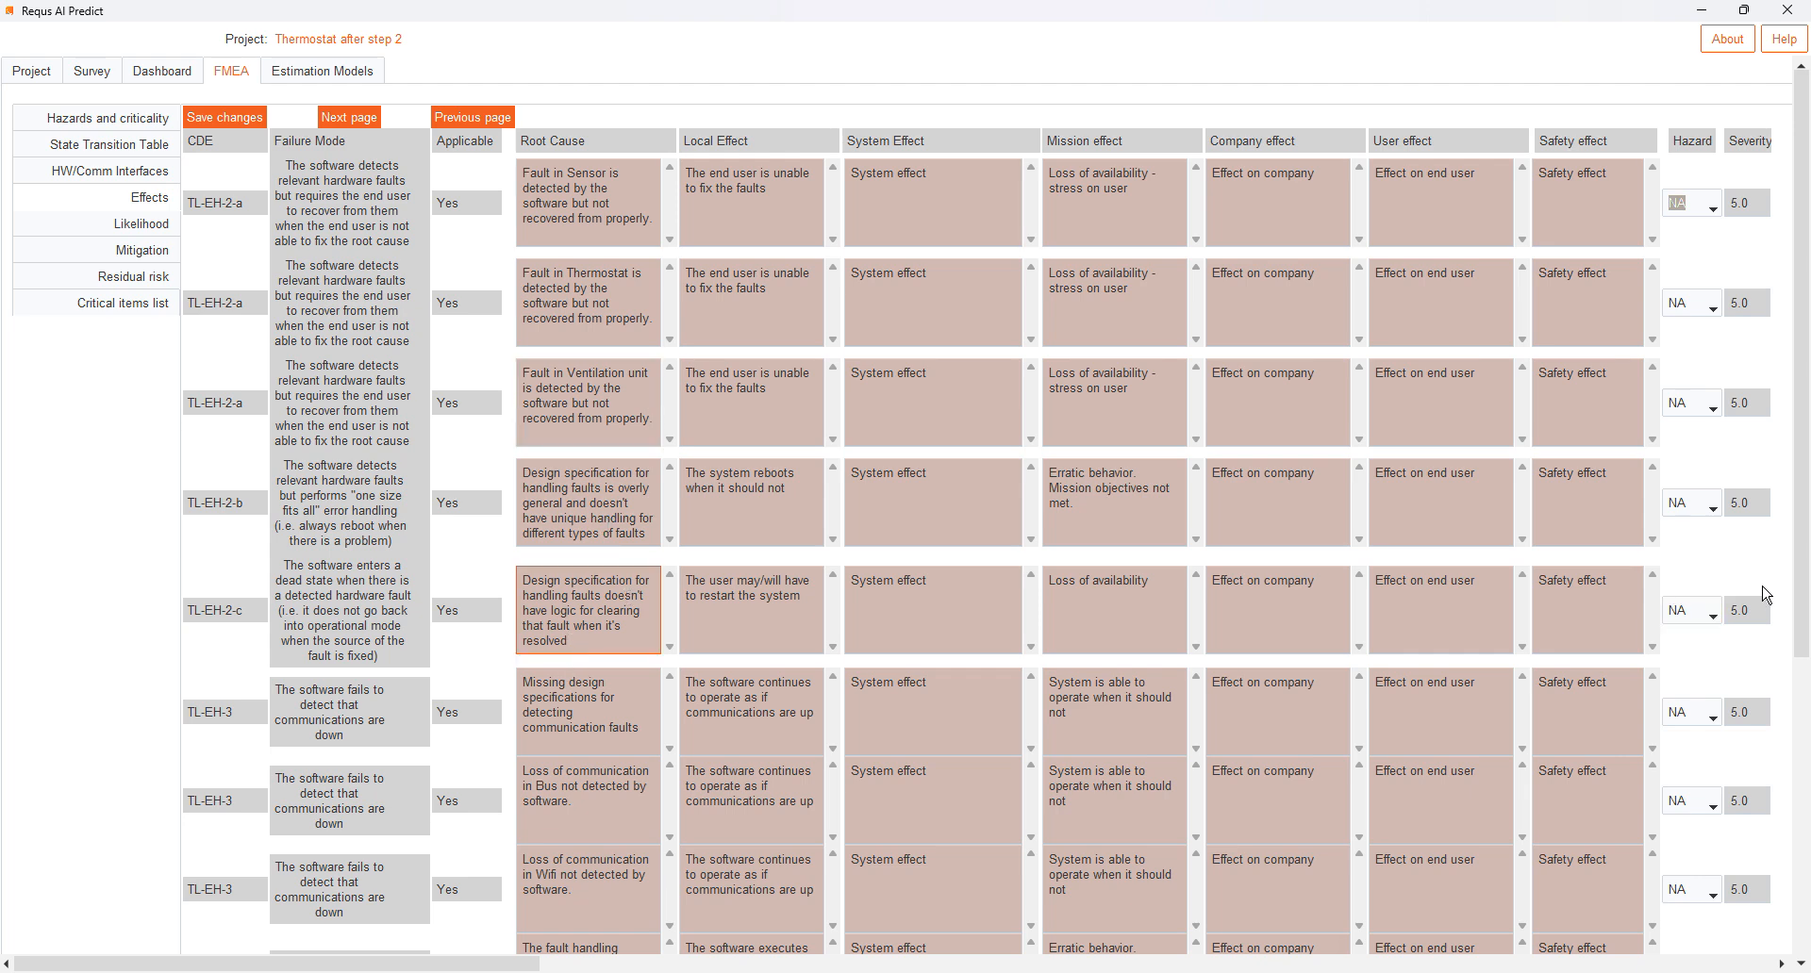
- Compare the Bus and Wifi communication-loss root causes in the TL-EH-3 and TL-EH-4 failure mode rows
drag(1803, 600, 1808, 803)
click(574, 601)
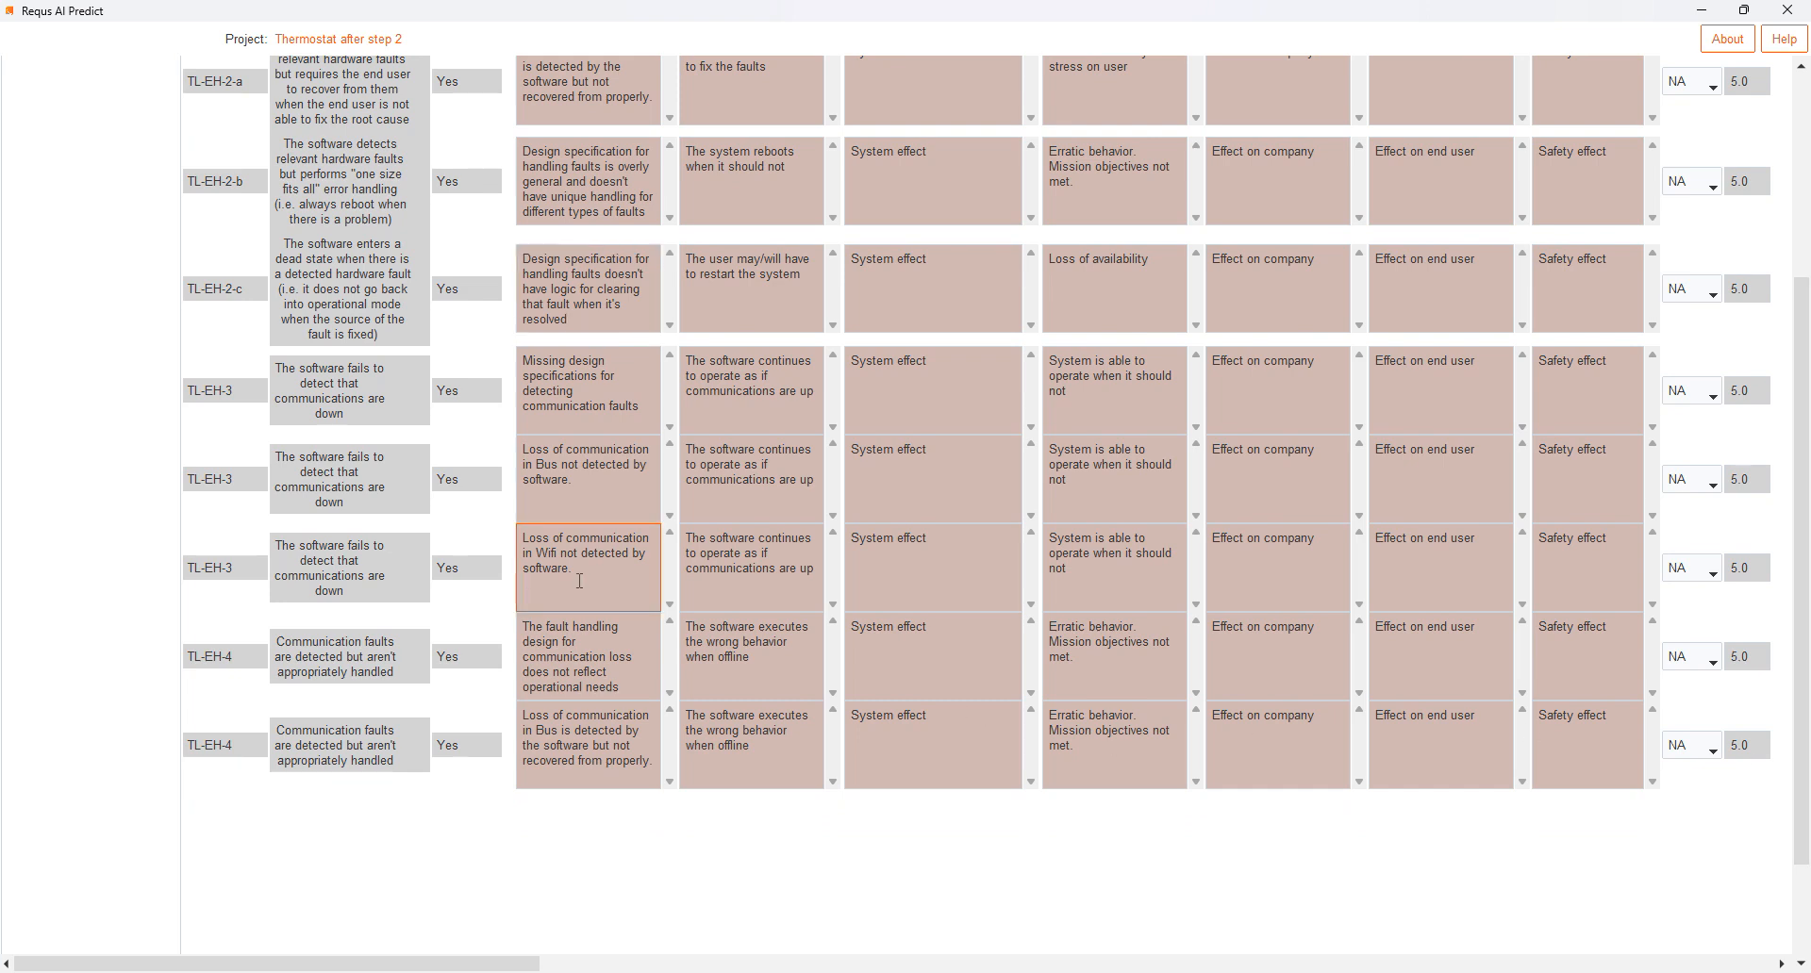
click(597, 489)
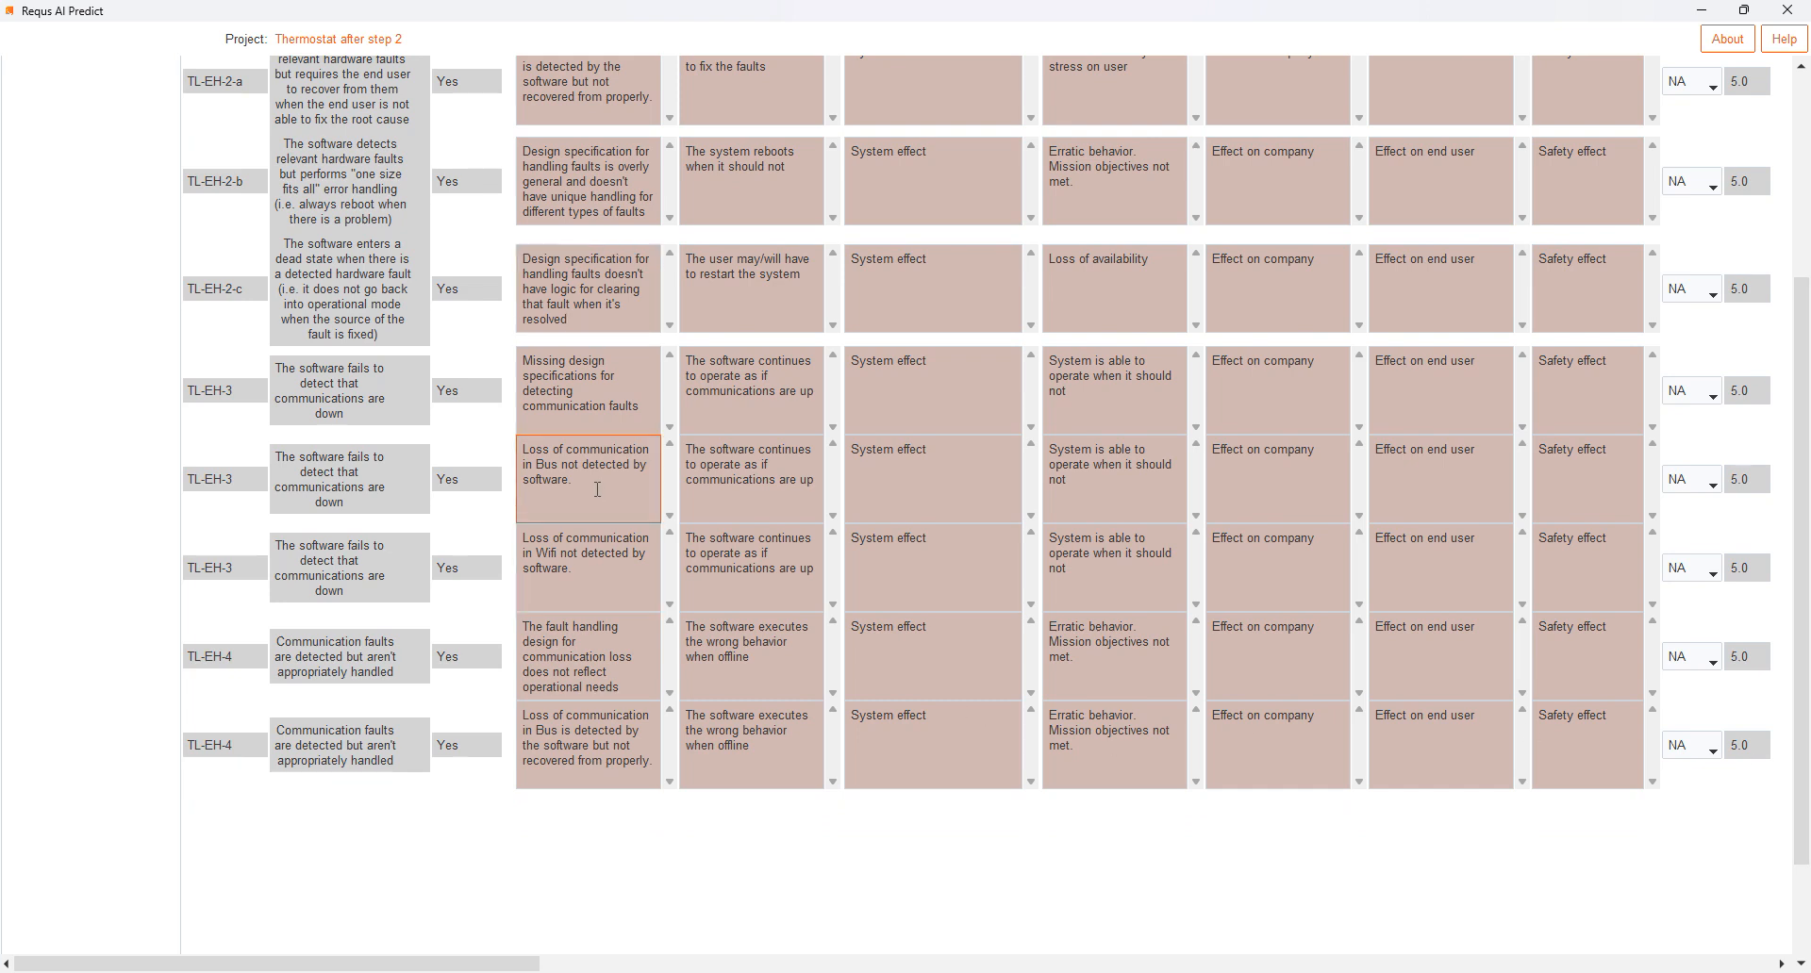
click(595, 585)
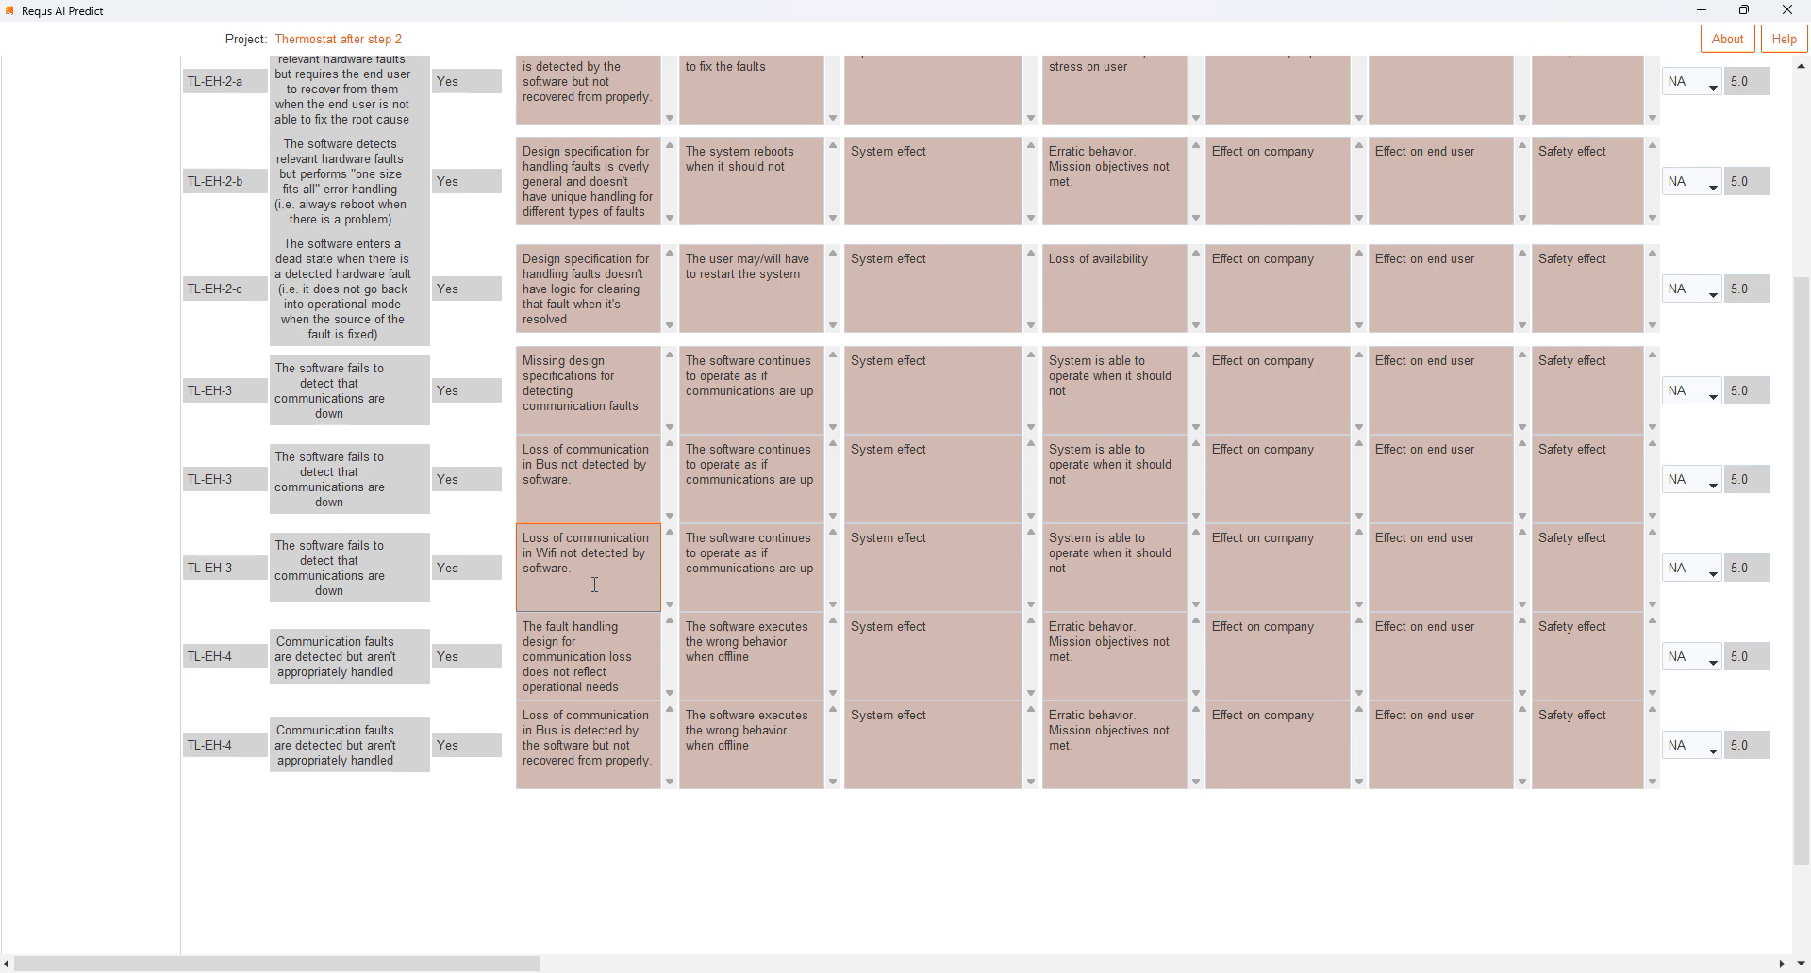
click(578, 765)
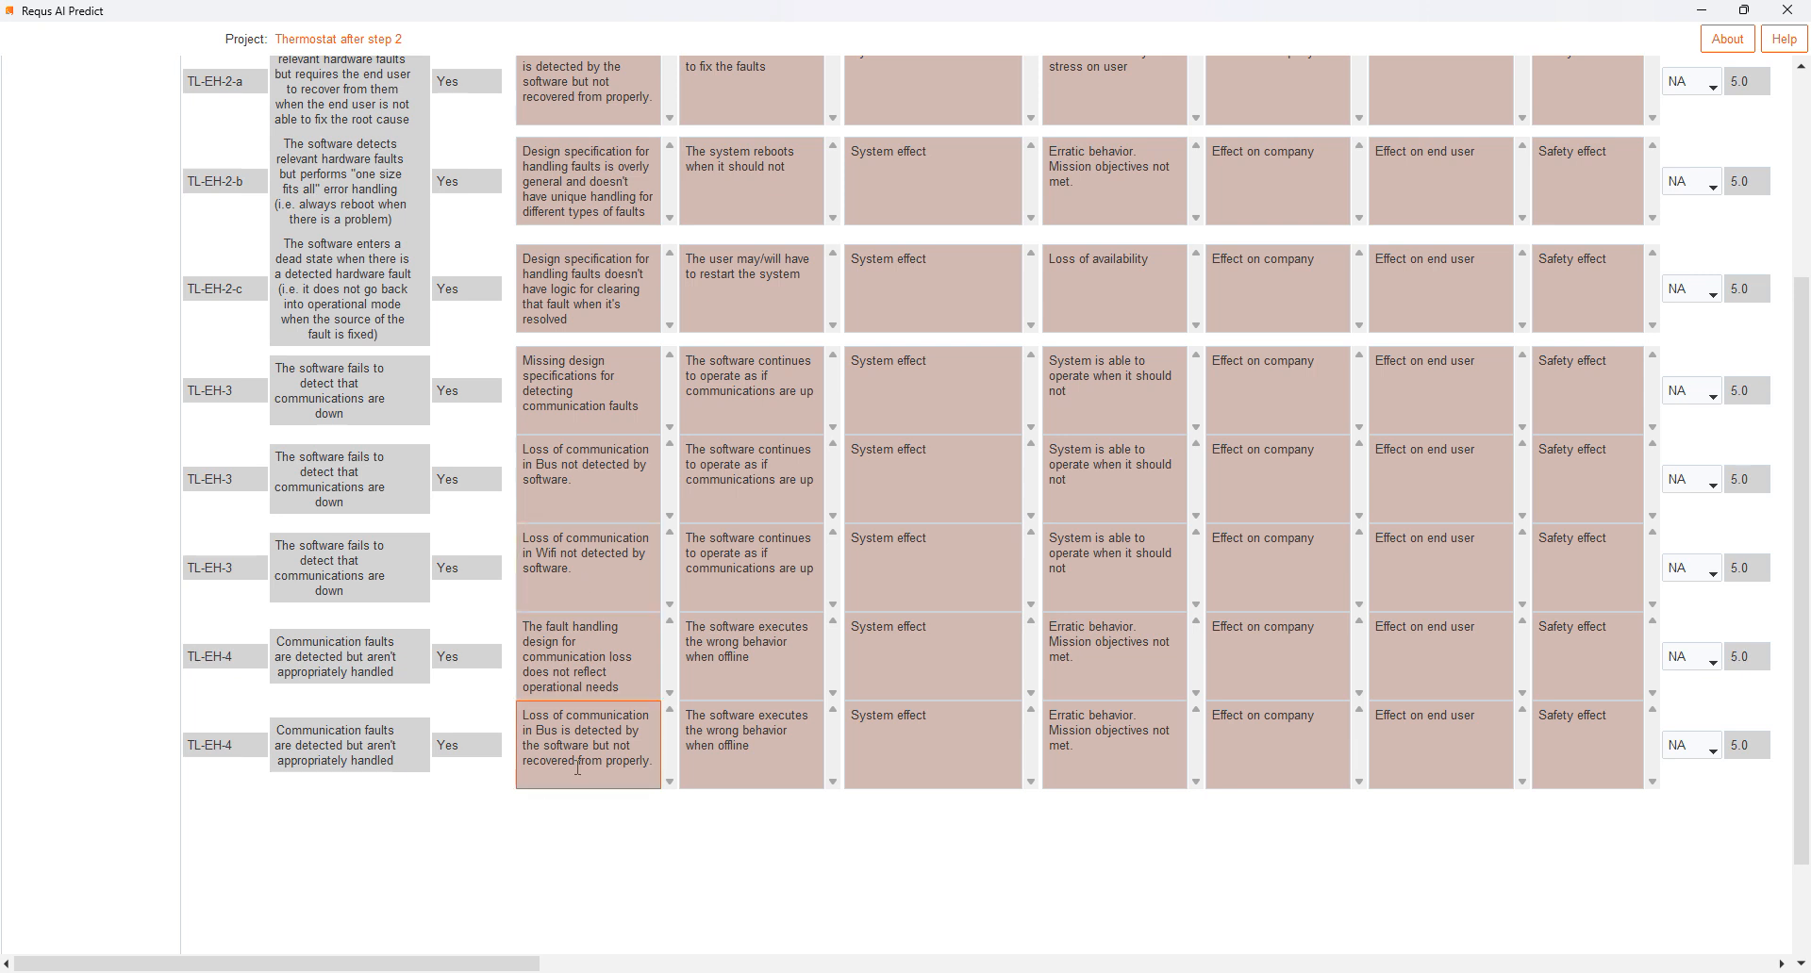
click(584, 567)
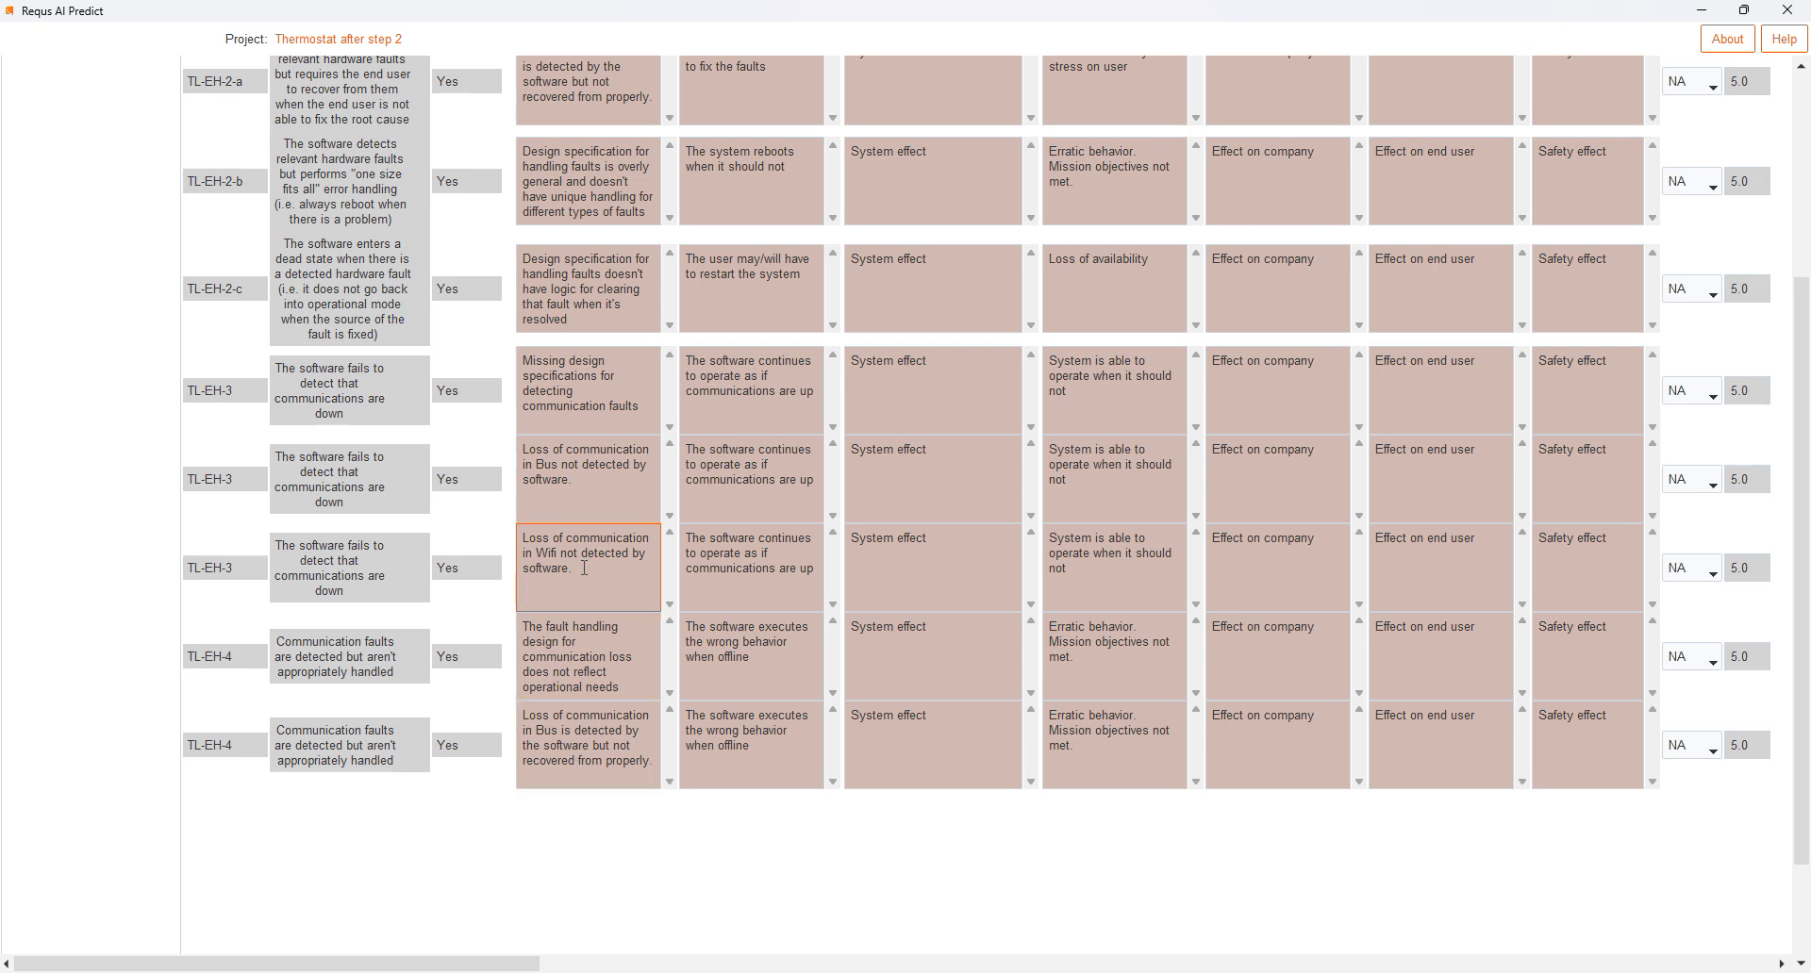
click(620, 757)
scroll(1805, 771, down, 1)
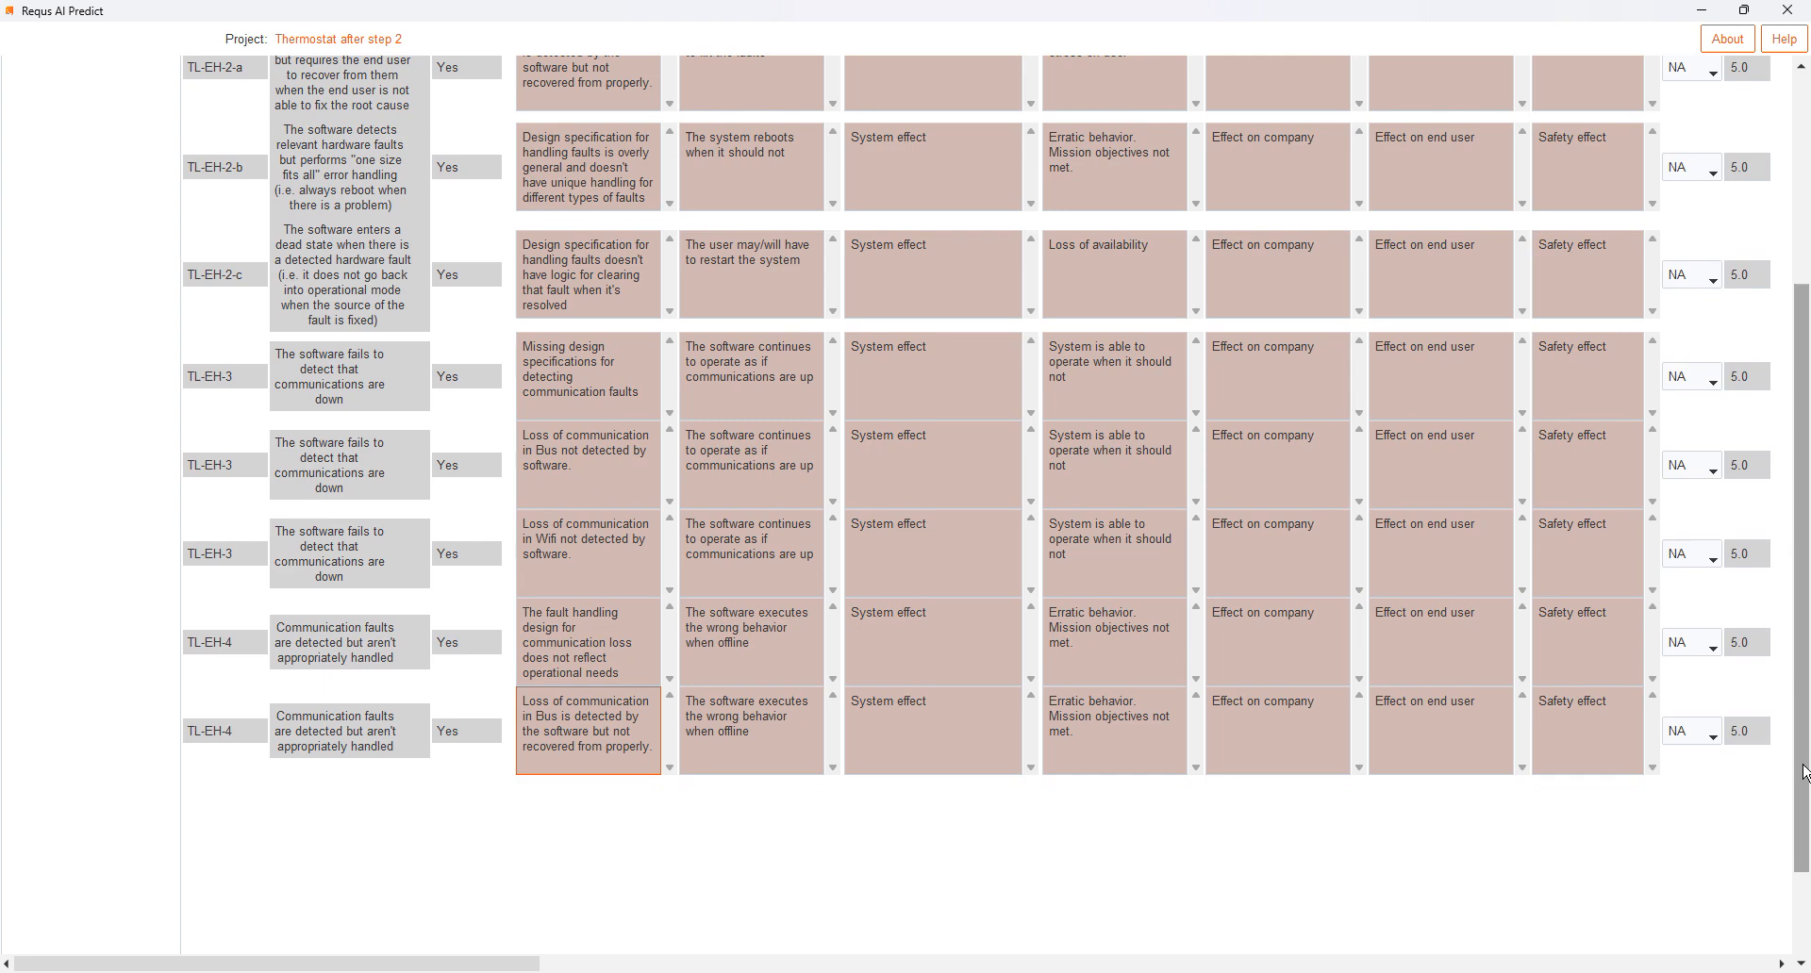
- Page forward through the effects to the TL-EH-22 and TL-EH-23 rows and examine their Heating element root causes
drag(1803, 765, 1752, 432)
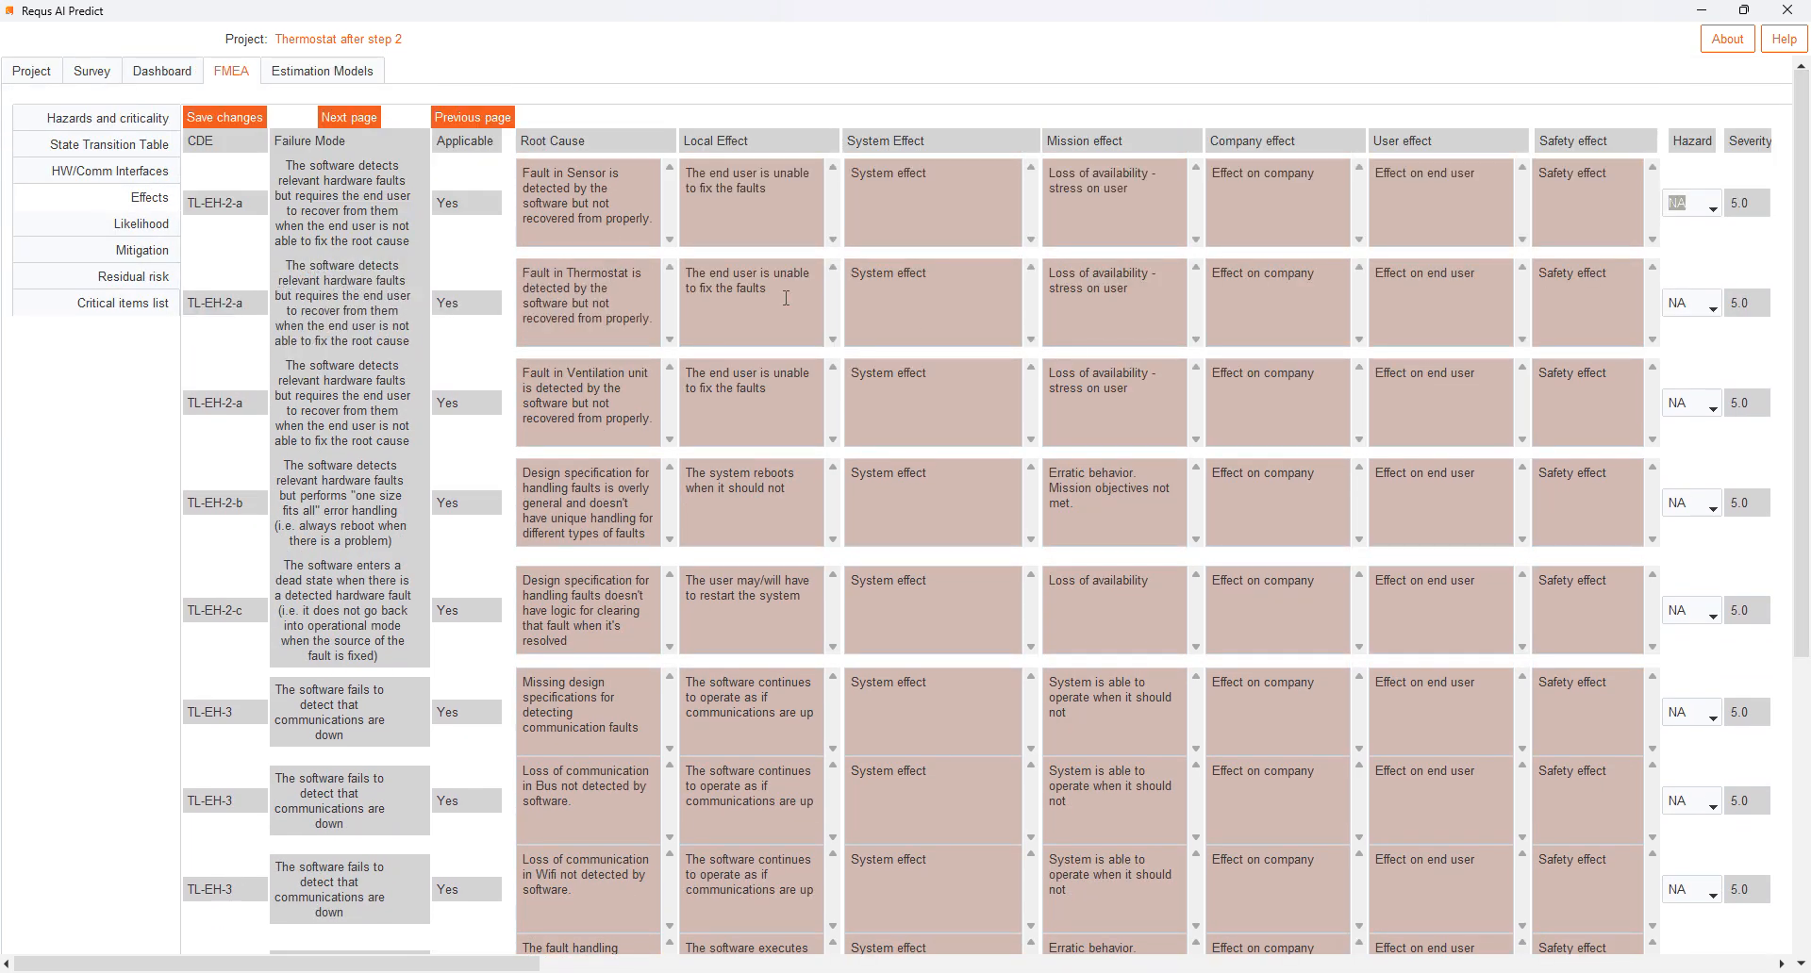
click(349, 117)
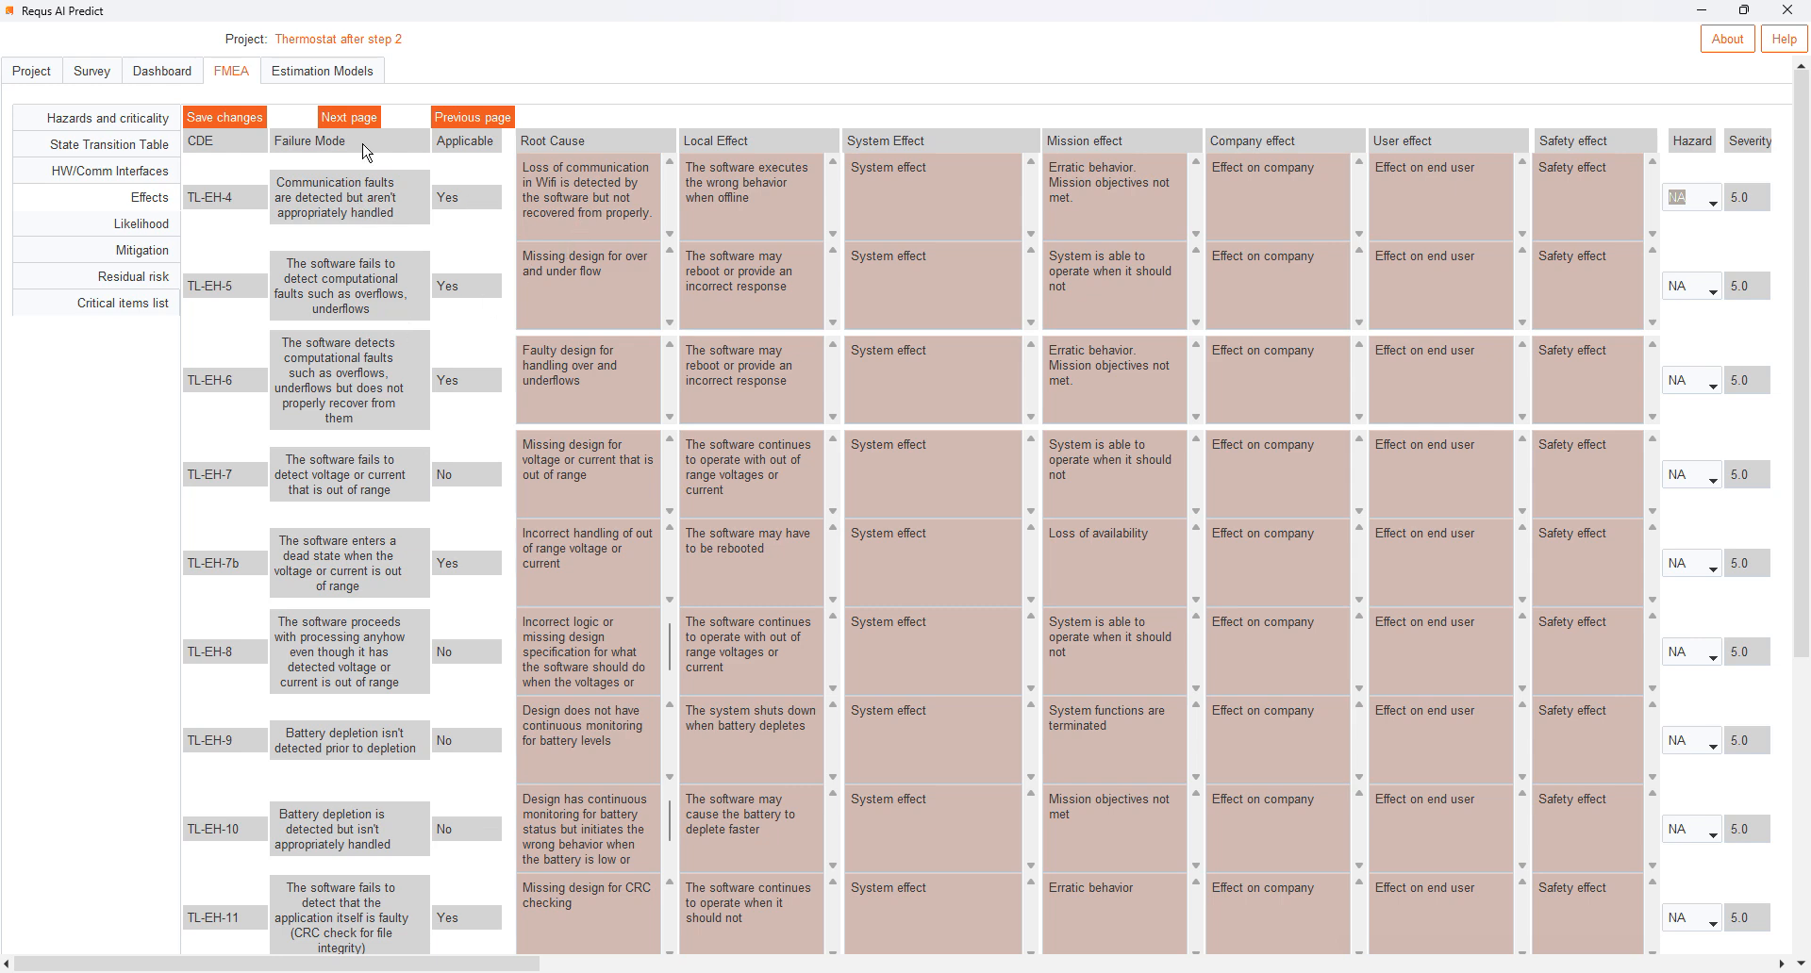
click(351, 118)
click(355, 121)
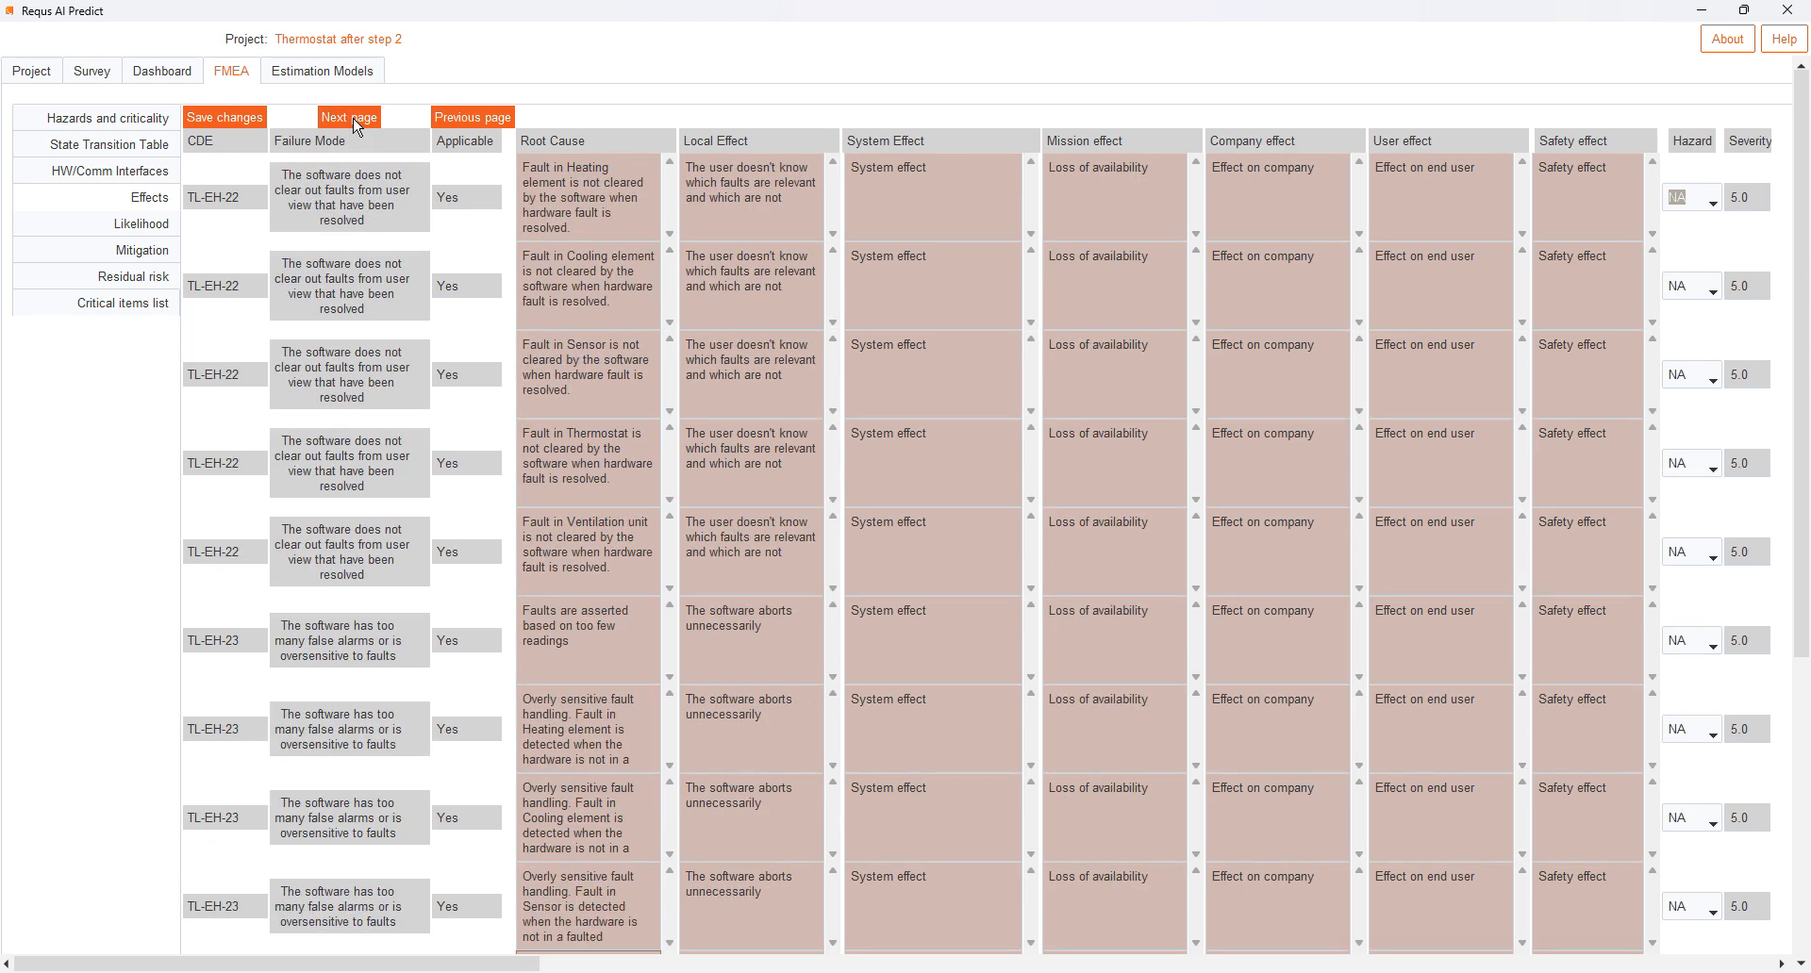
click(598, 230)
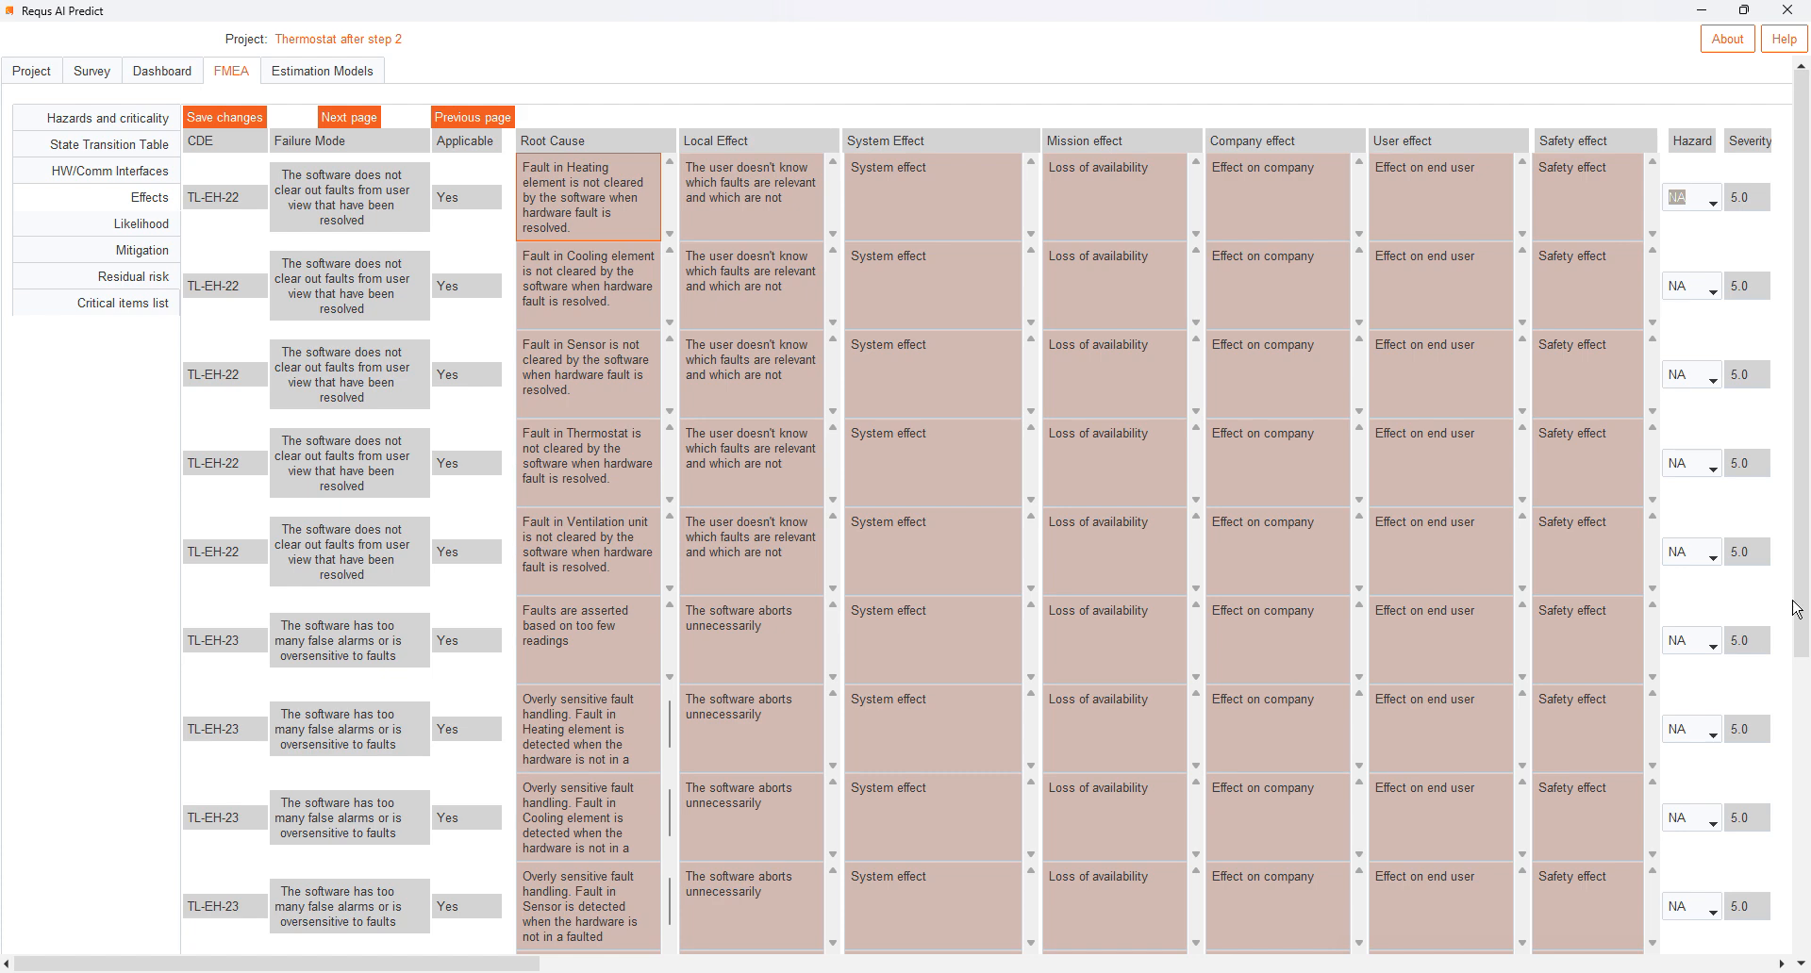
drag(1809, 622, 1809, 819)
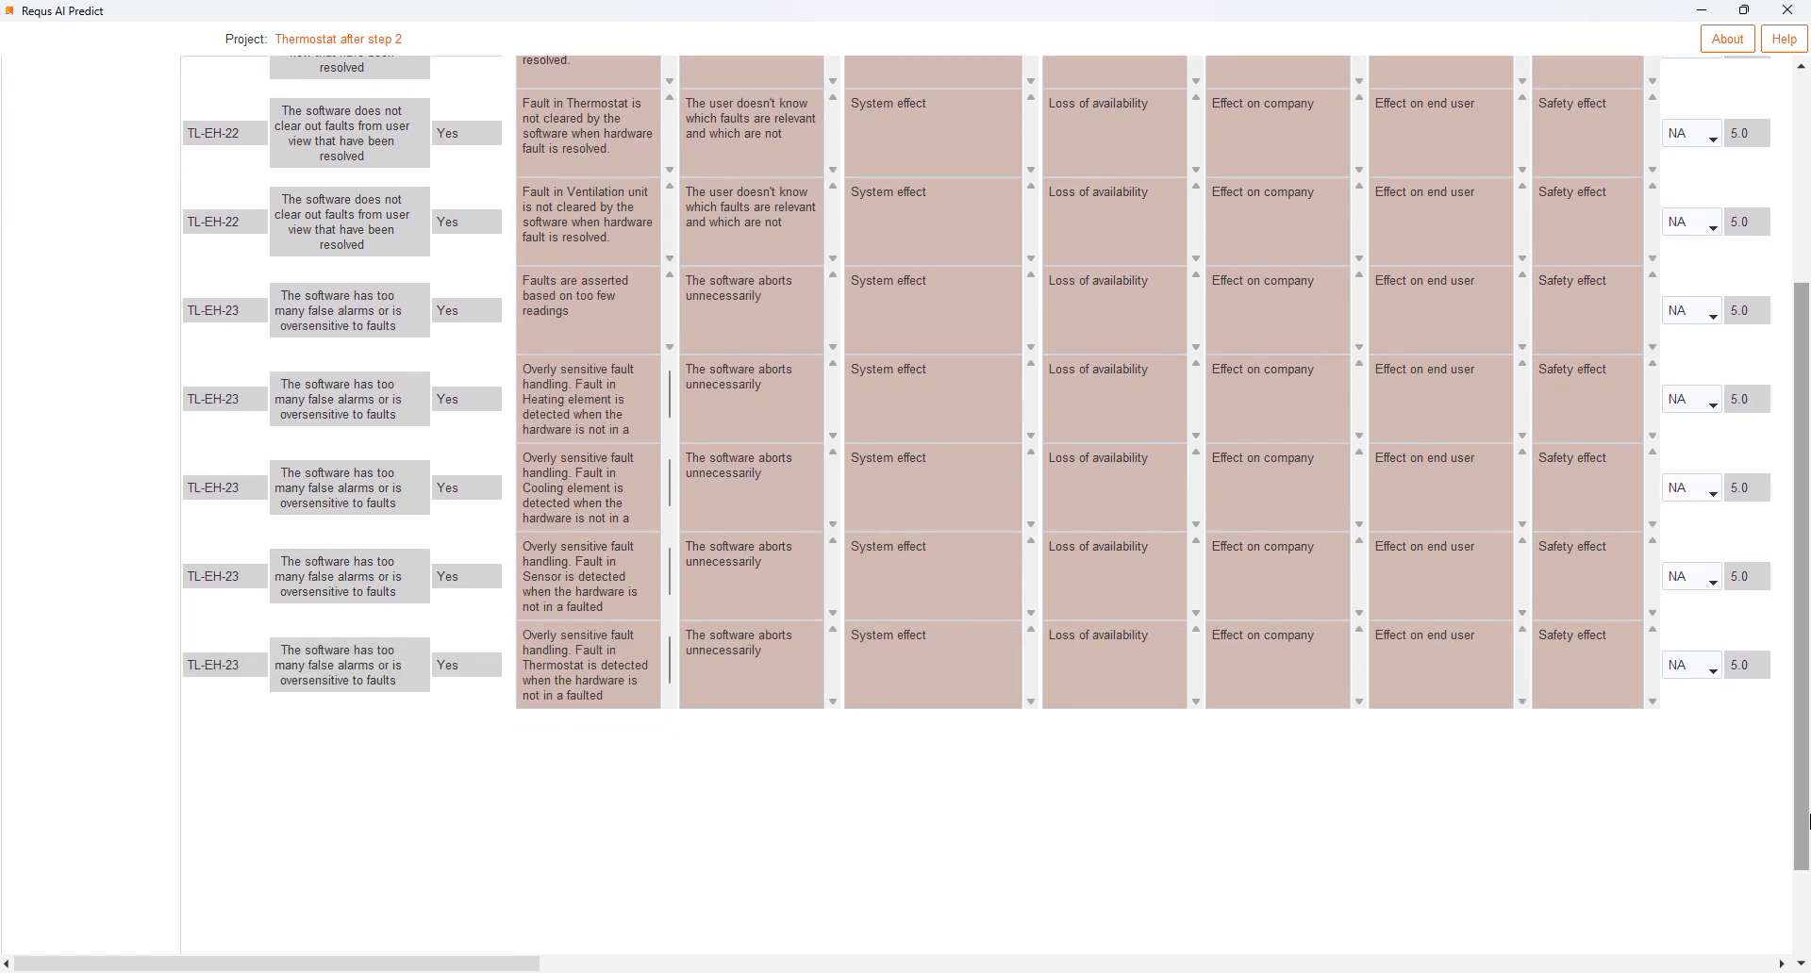
click(582, 391)
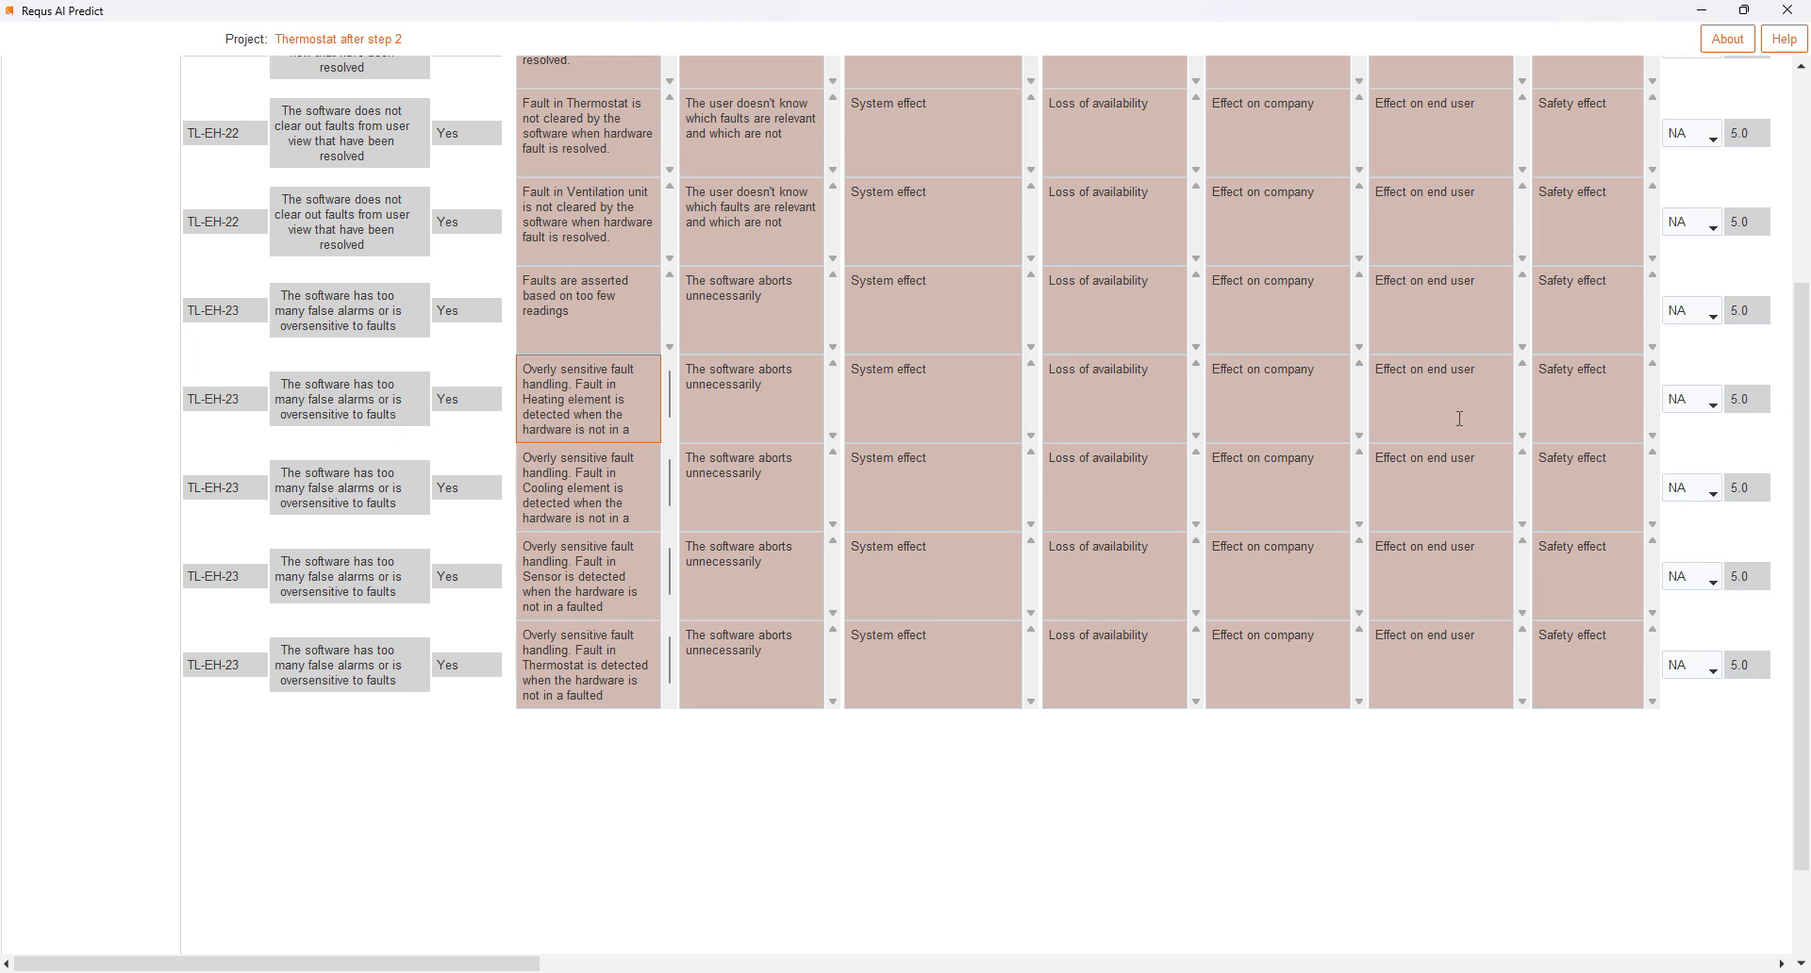
- Advance to the next effects page and examine the TL-EH-24 root causes, including the Bus and Wifi communication faults
drag(1801, 468, 1765, 220)
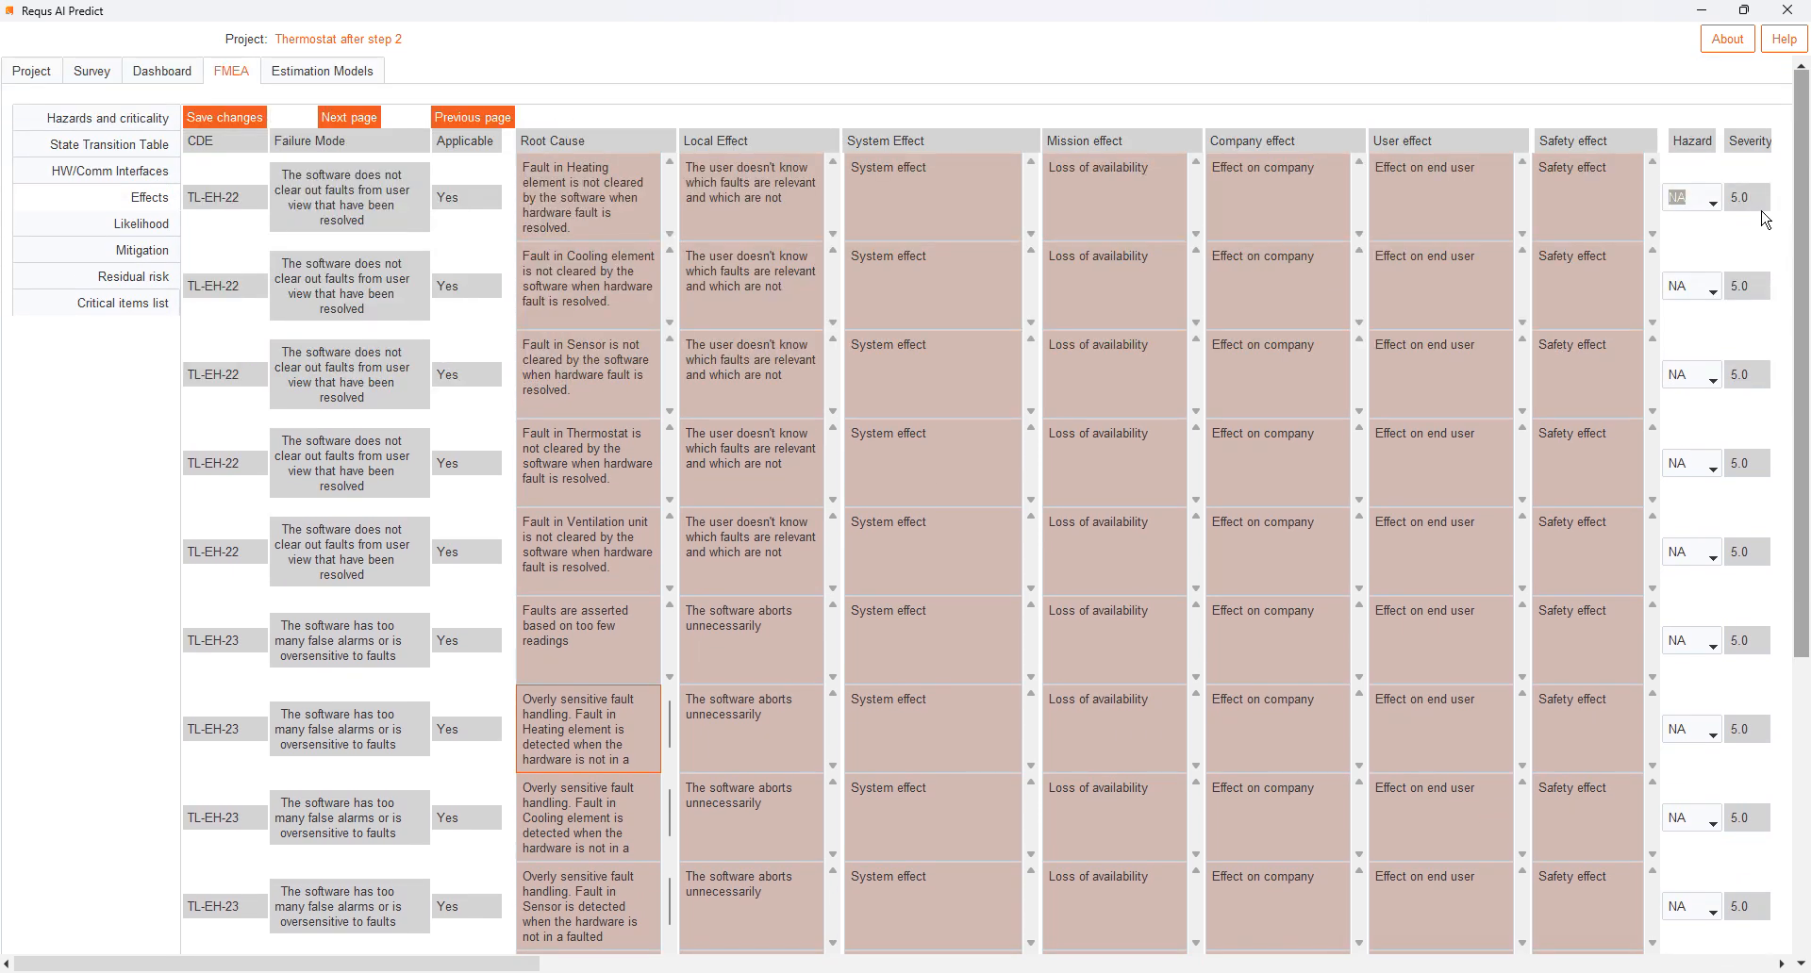
click(344, 120)
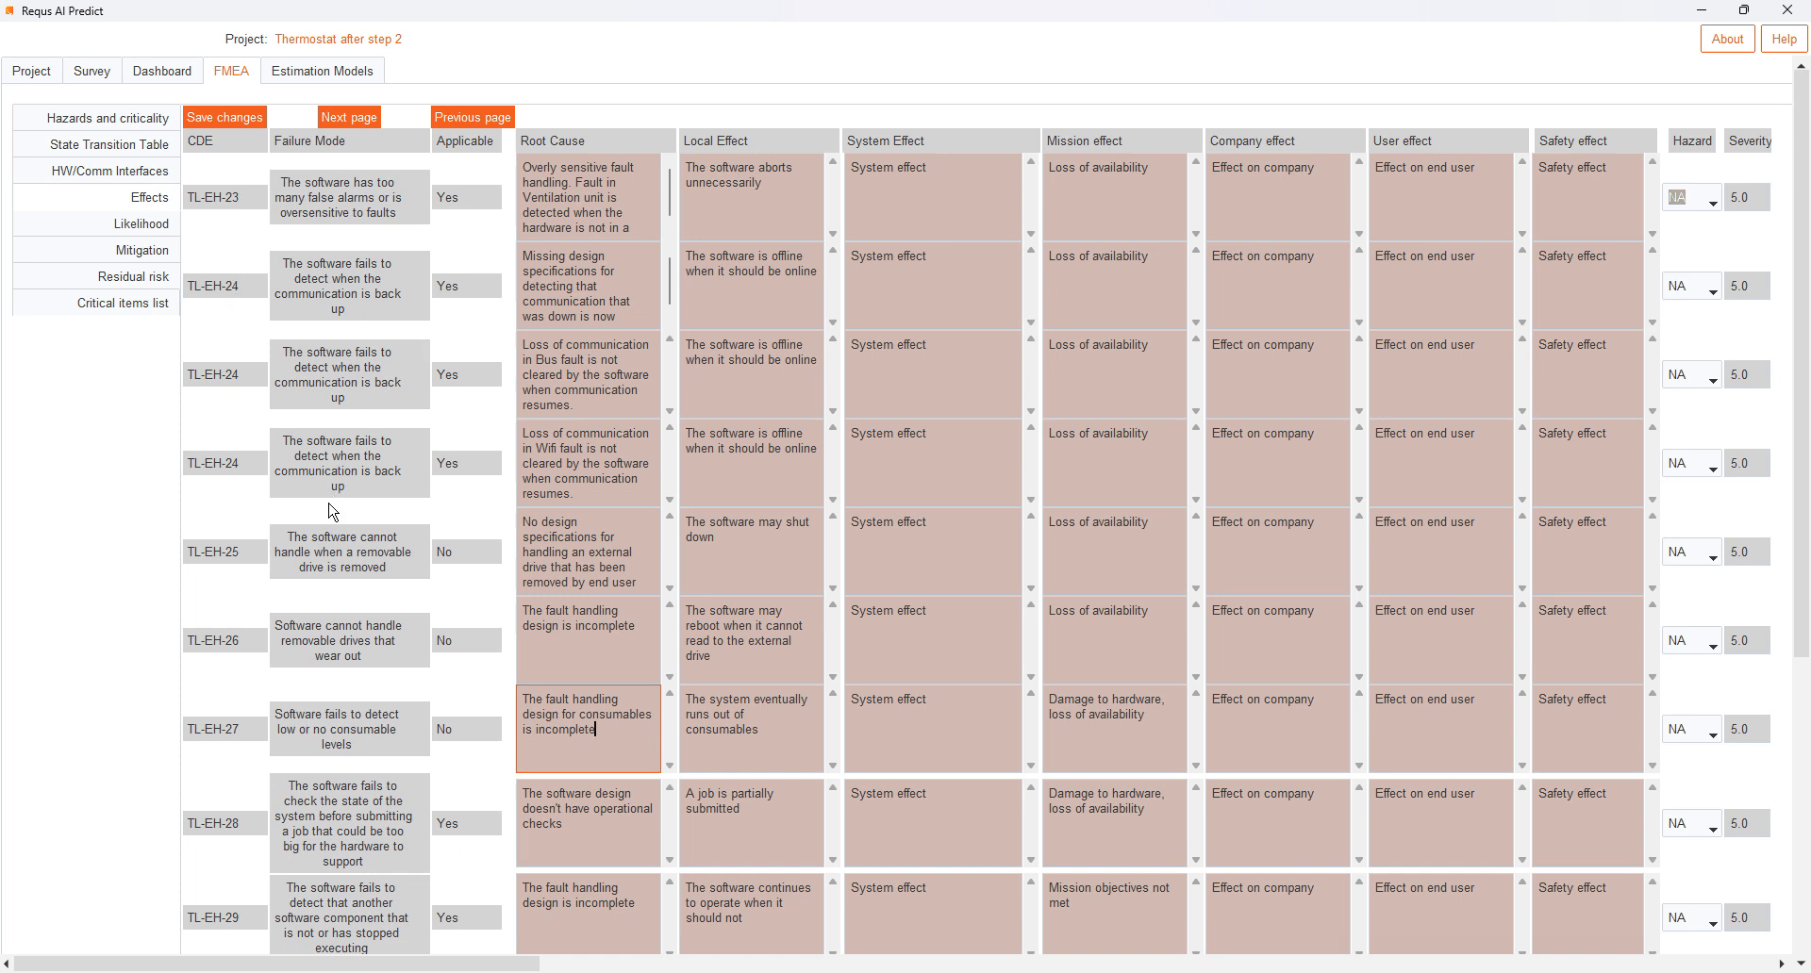
click(591, 300)
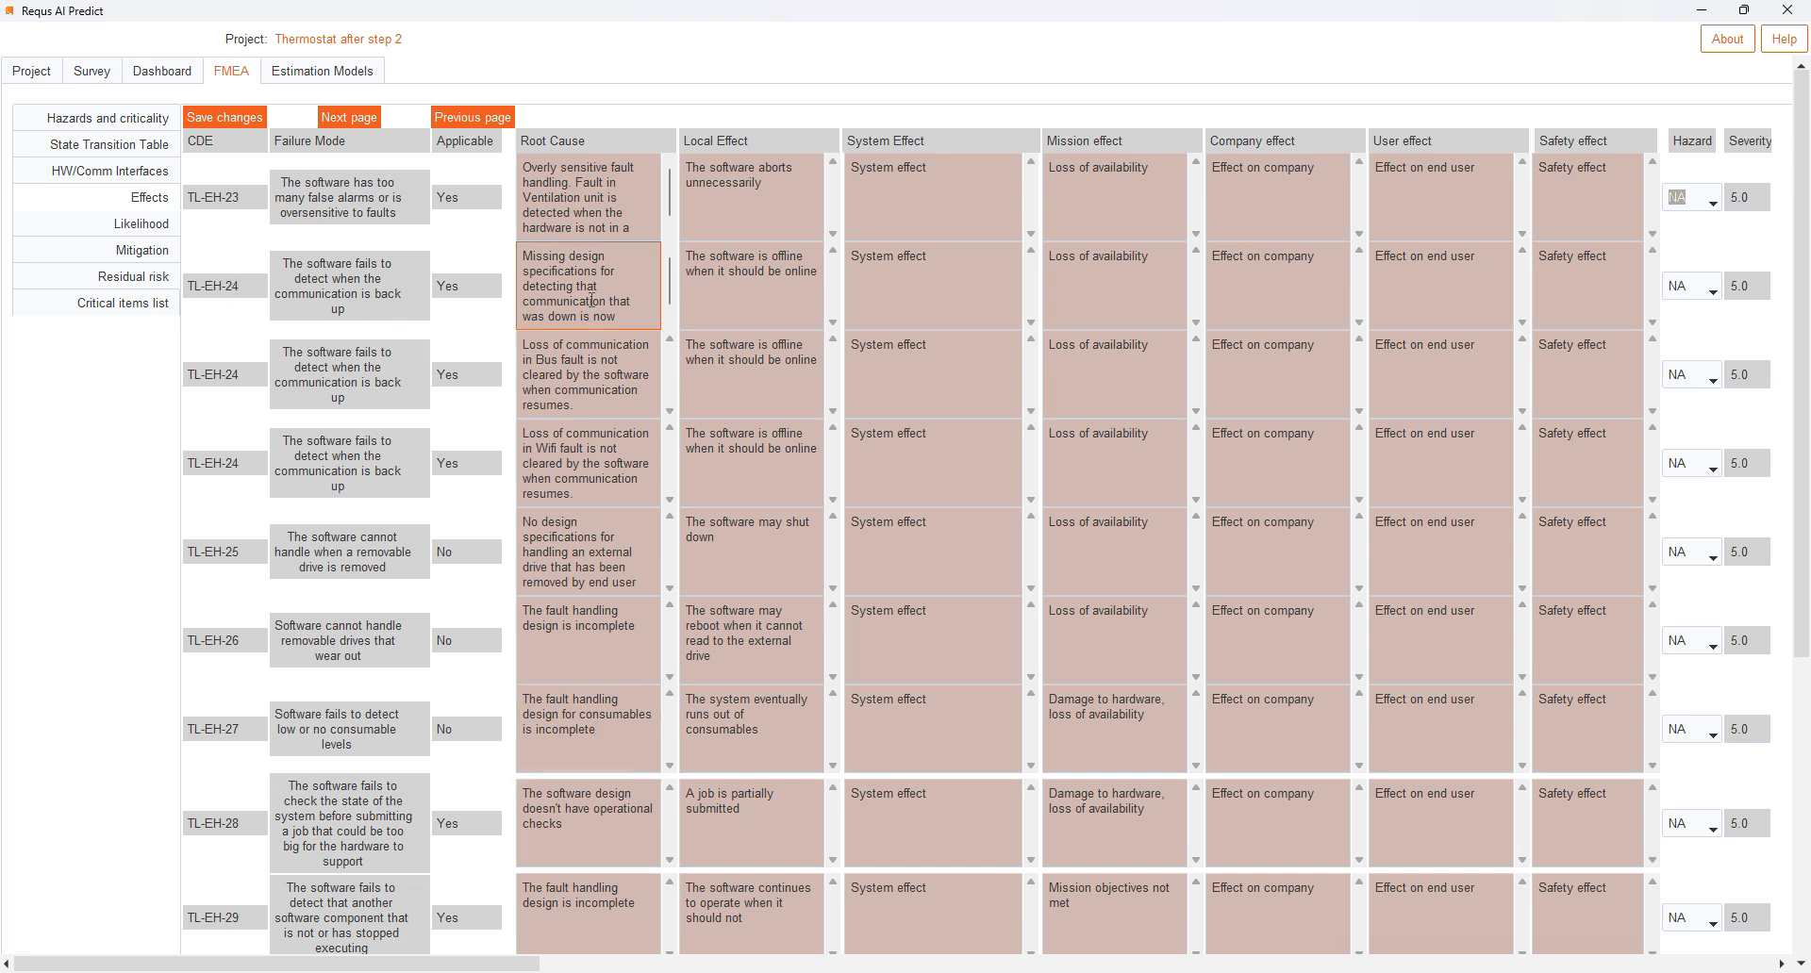
click(576, 405)
click(568, 474)
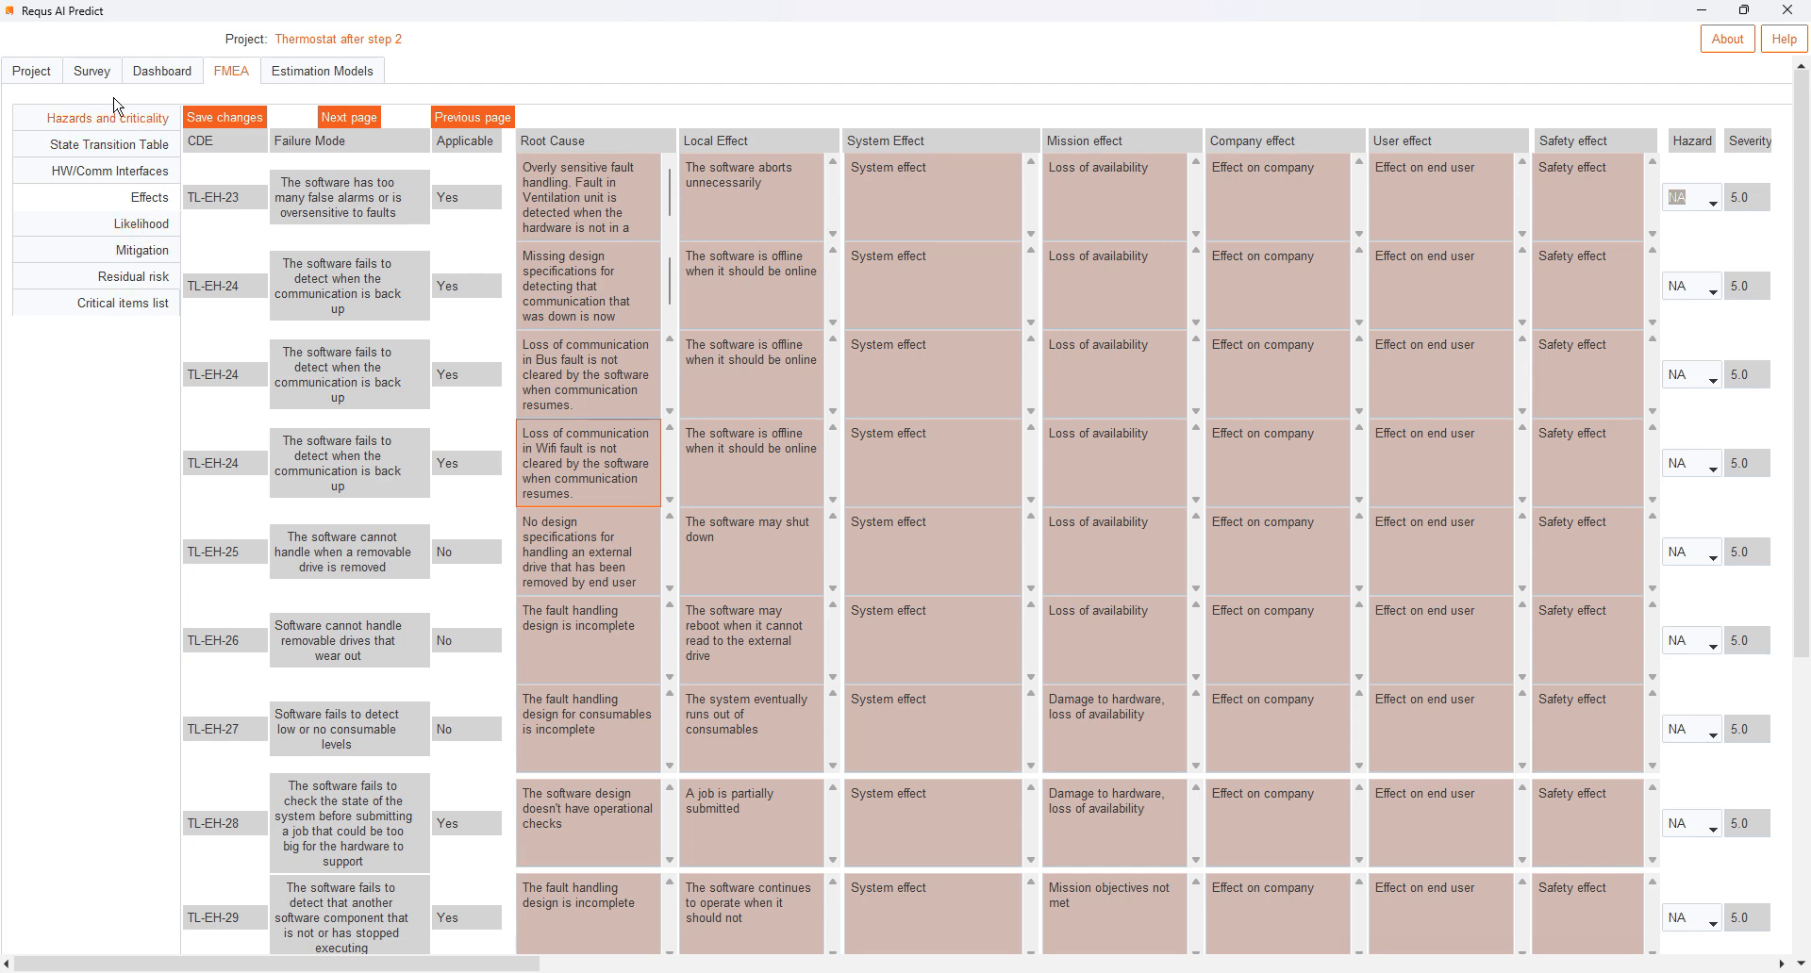
- Open the project overview and review the description's notes on the autogenerated state, hardware and communication failure mode rows
click(32, 72)
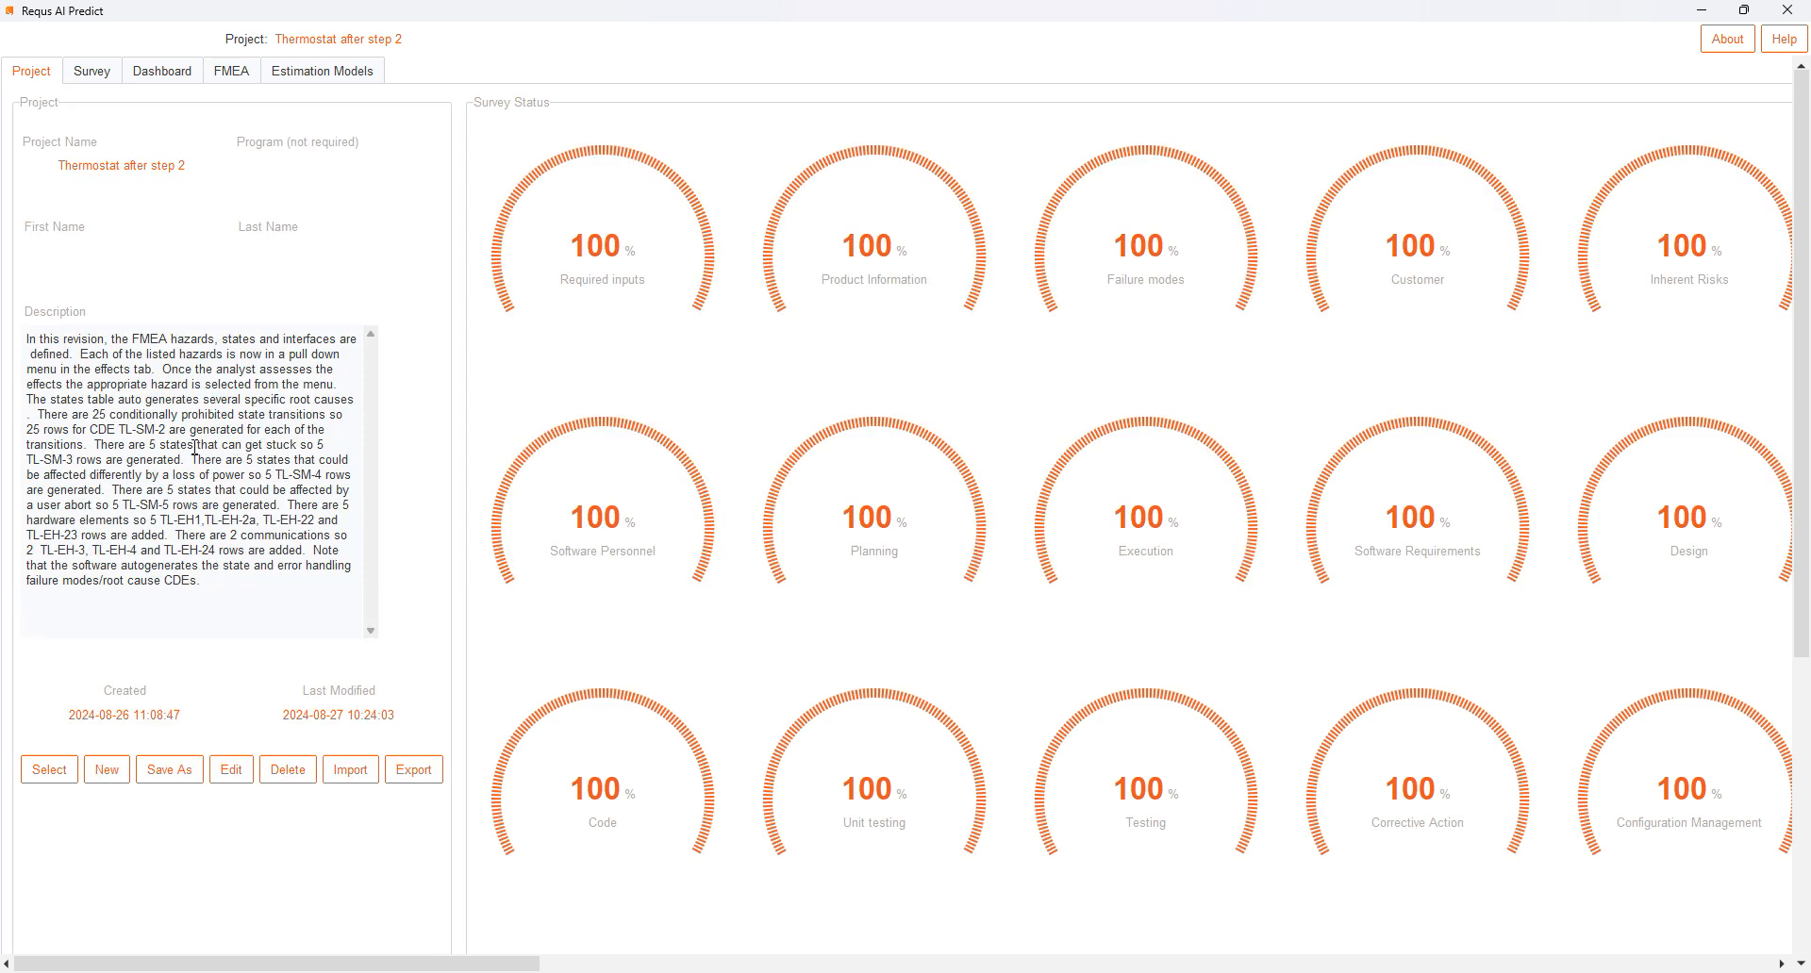
drag(91, 444, 220, 587)
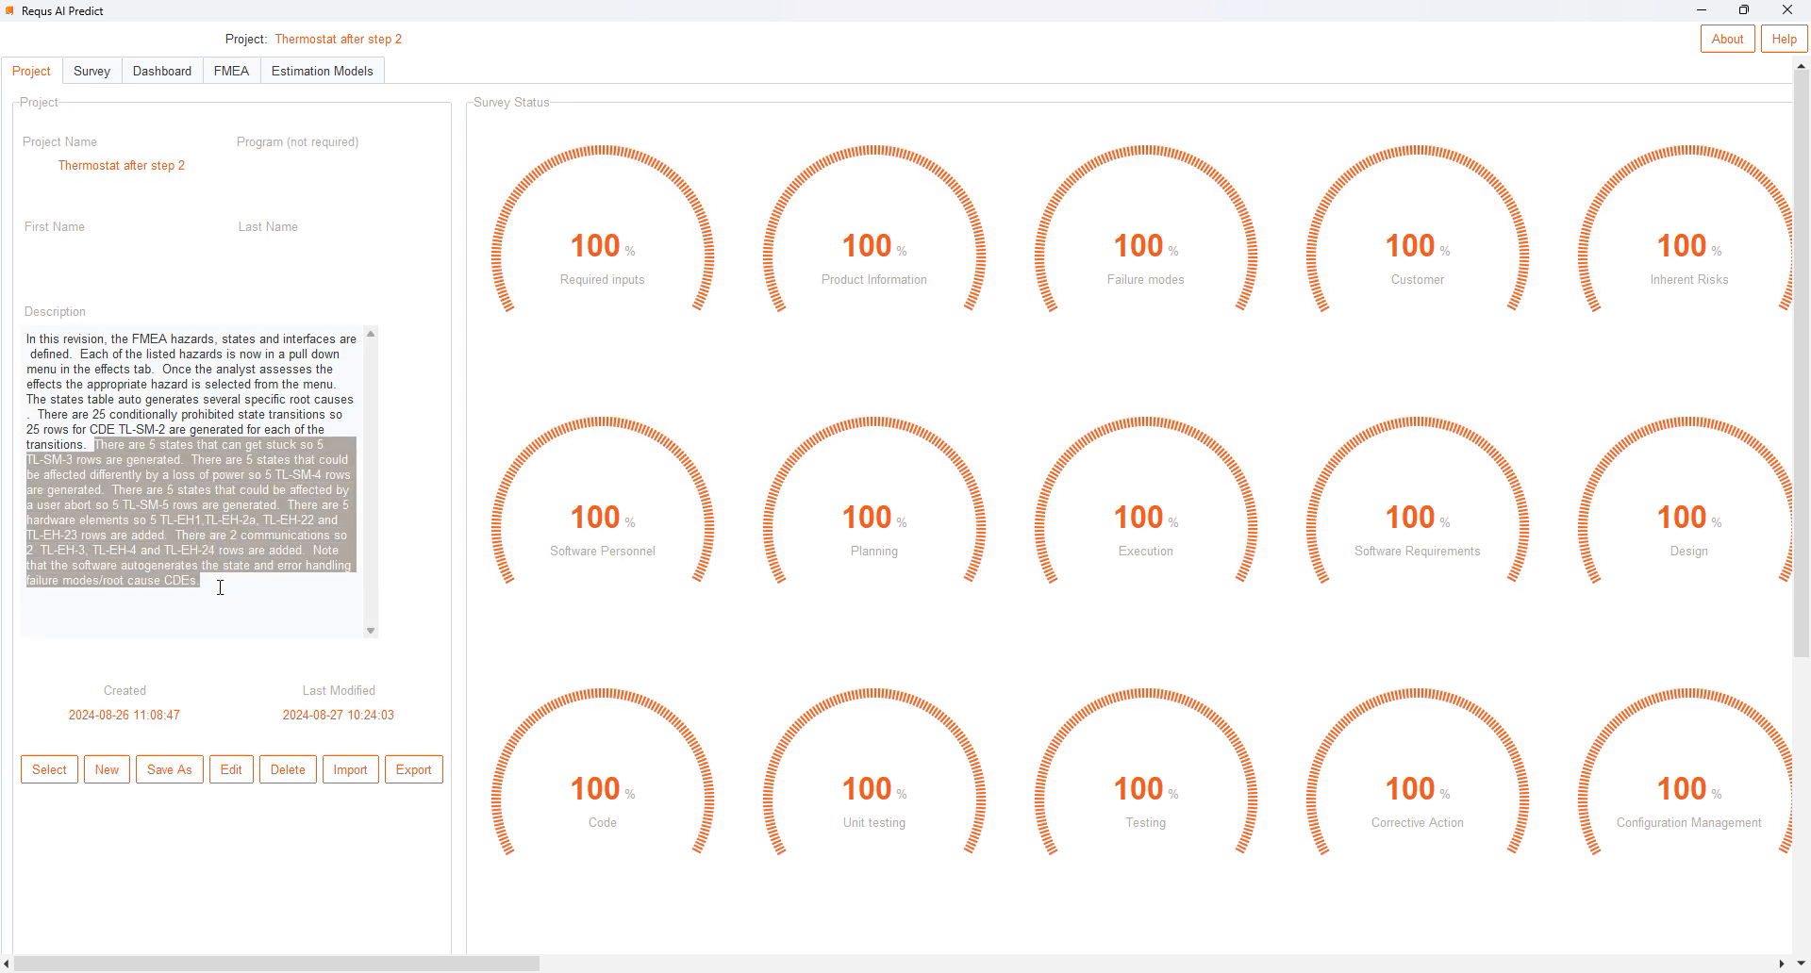
click(89, 407)
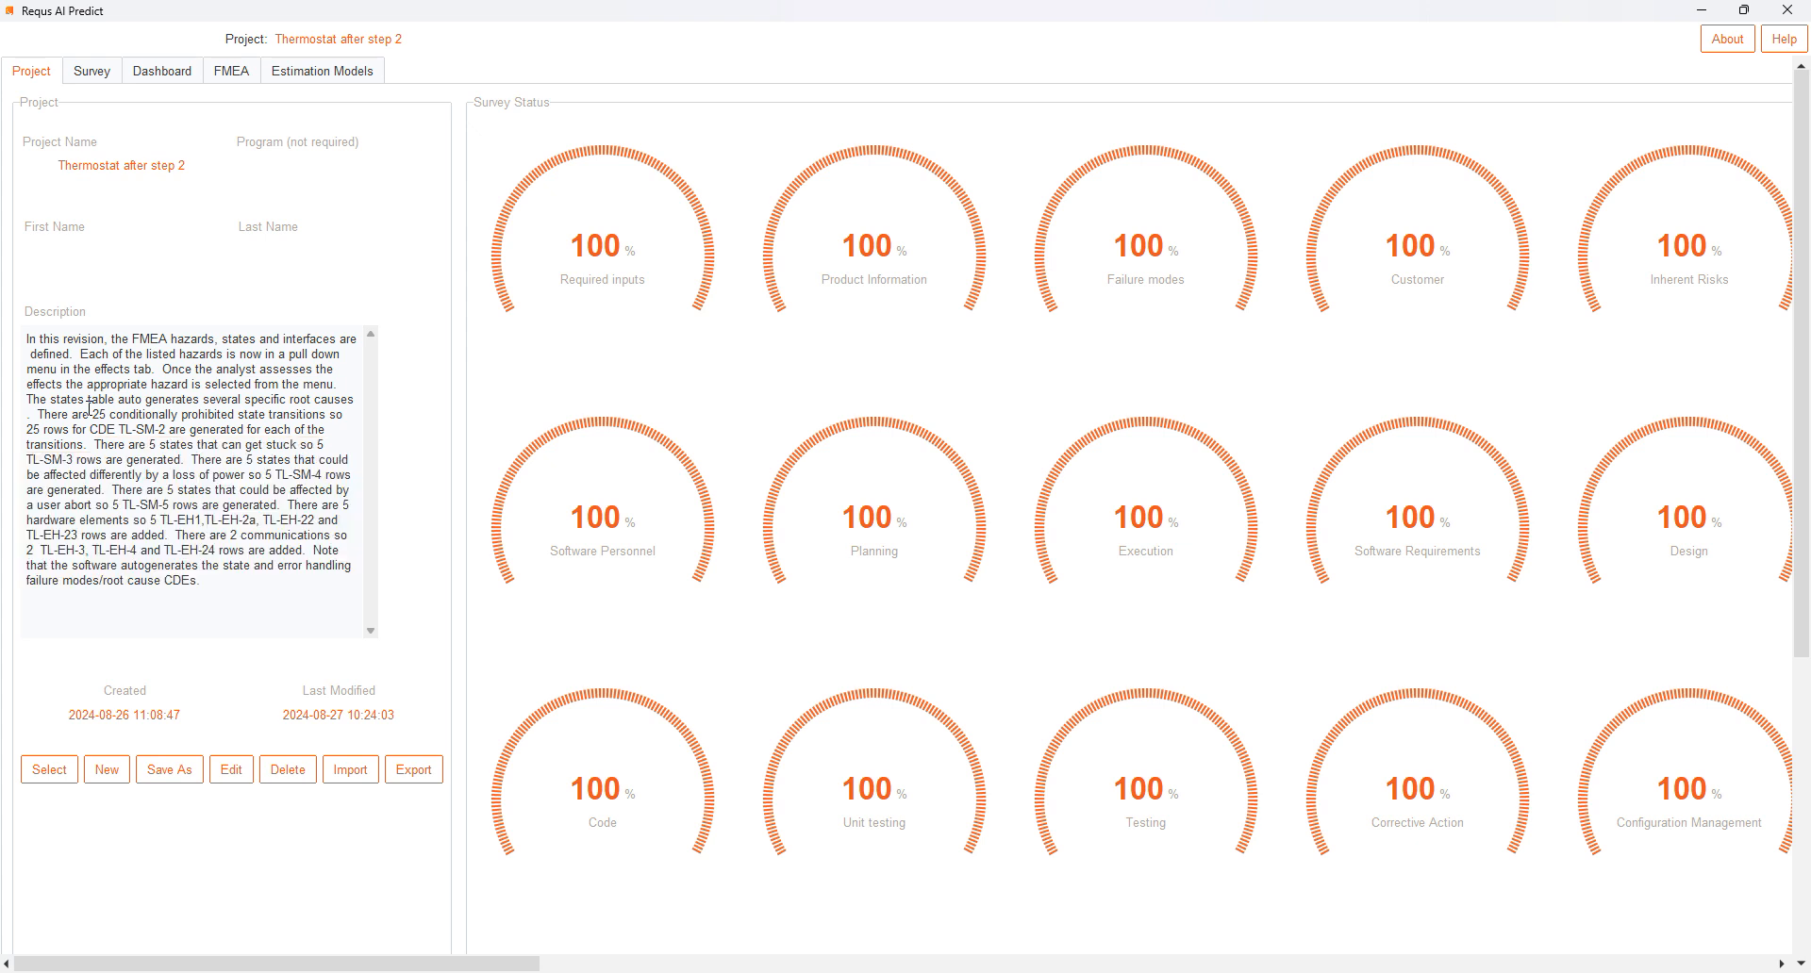